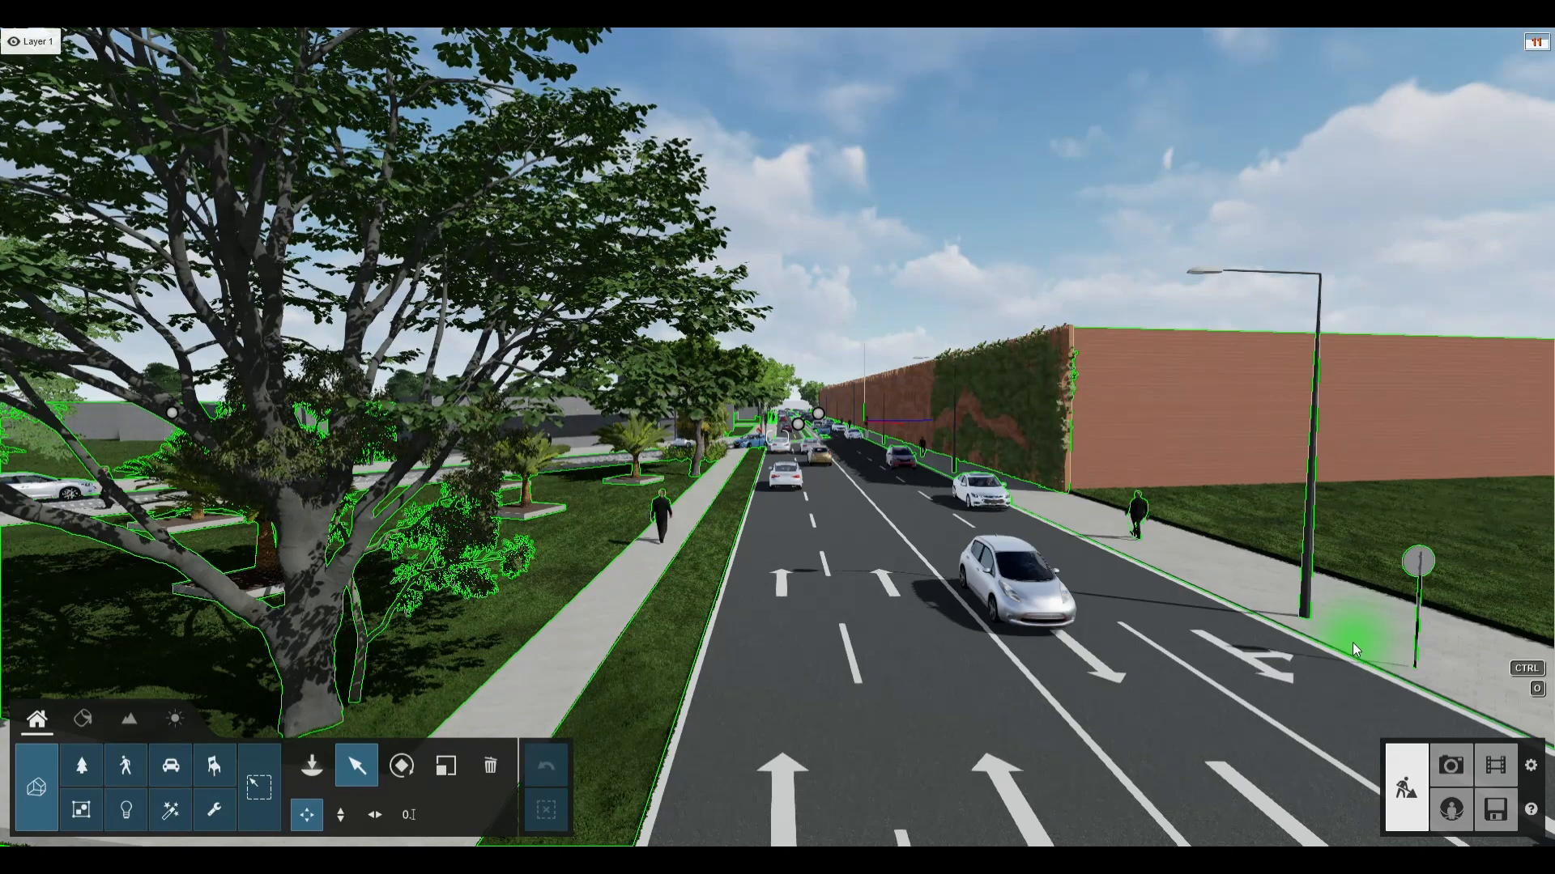
Look over the street scene from above the road, including the cars, sidewalks and planted brick wall
{"action": "key", "text": "w"}
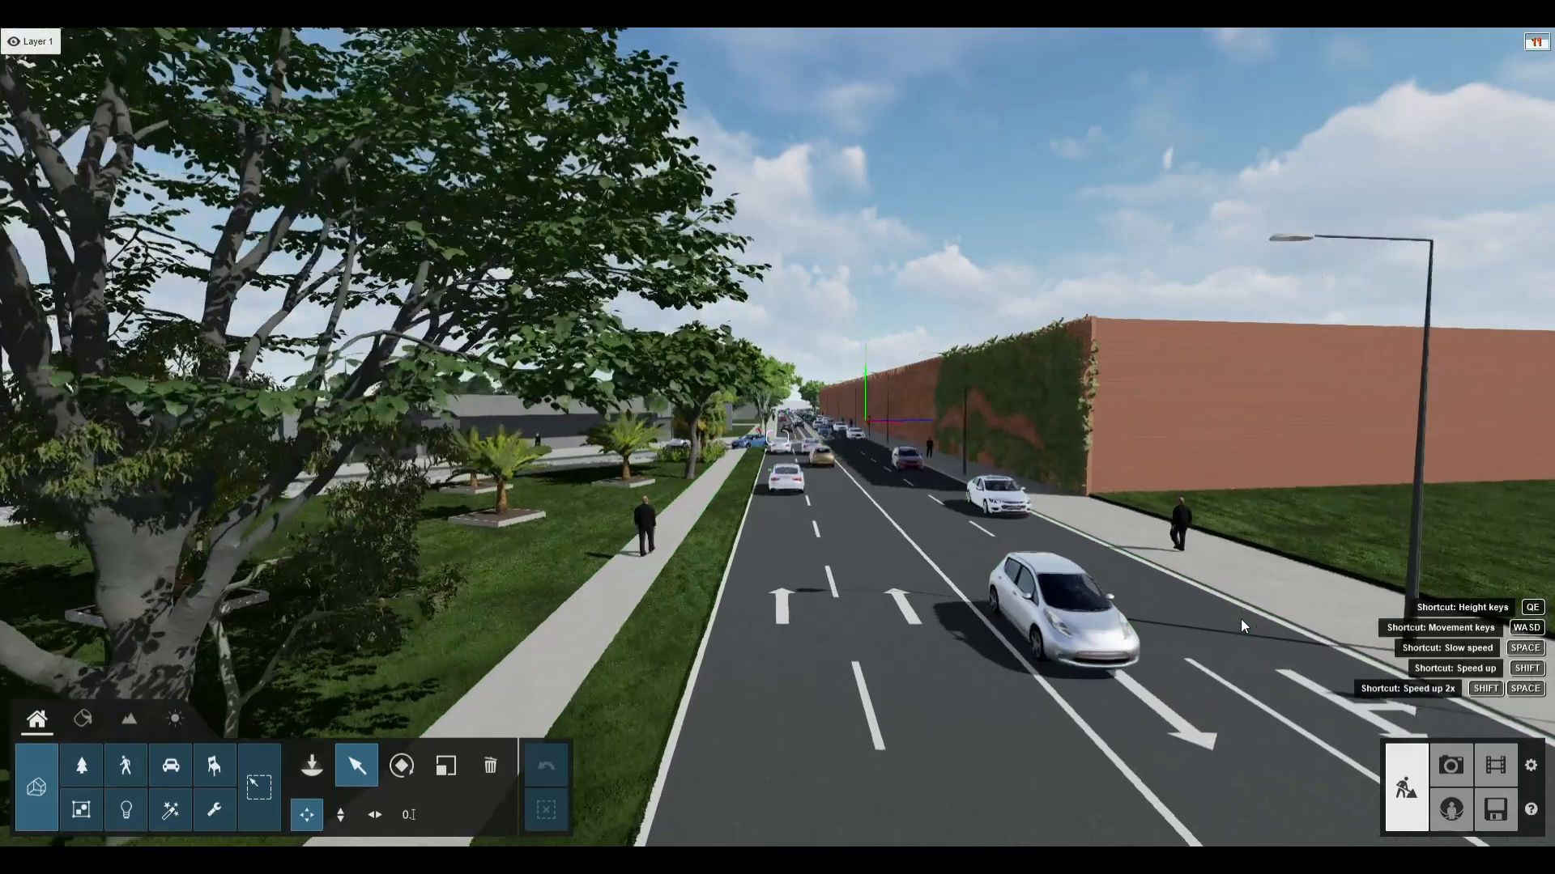
{"action": "key", "text": "w"}
{"action": "right_click_drag", "start_coordinate": [1240, 619], "coordinate": [1396, 741]}
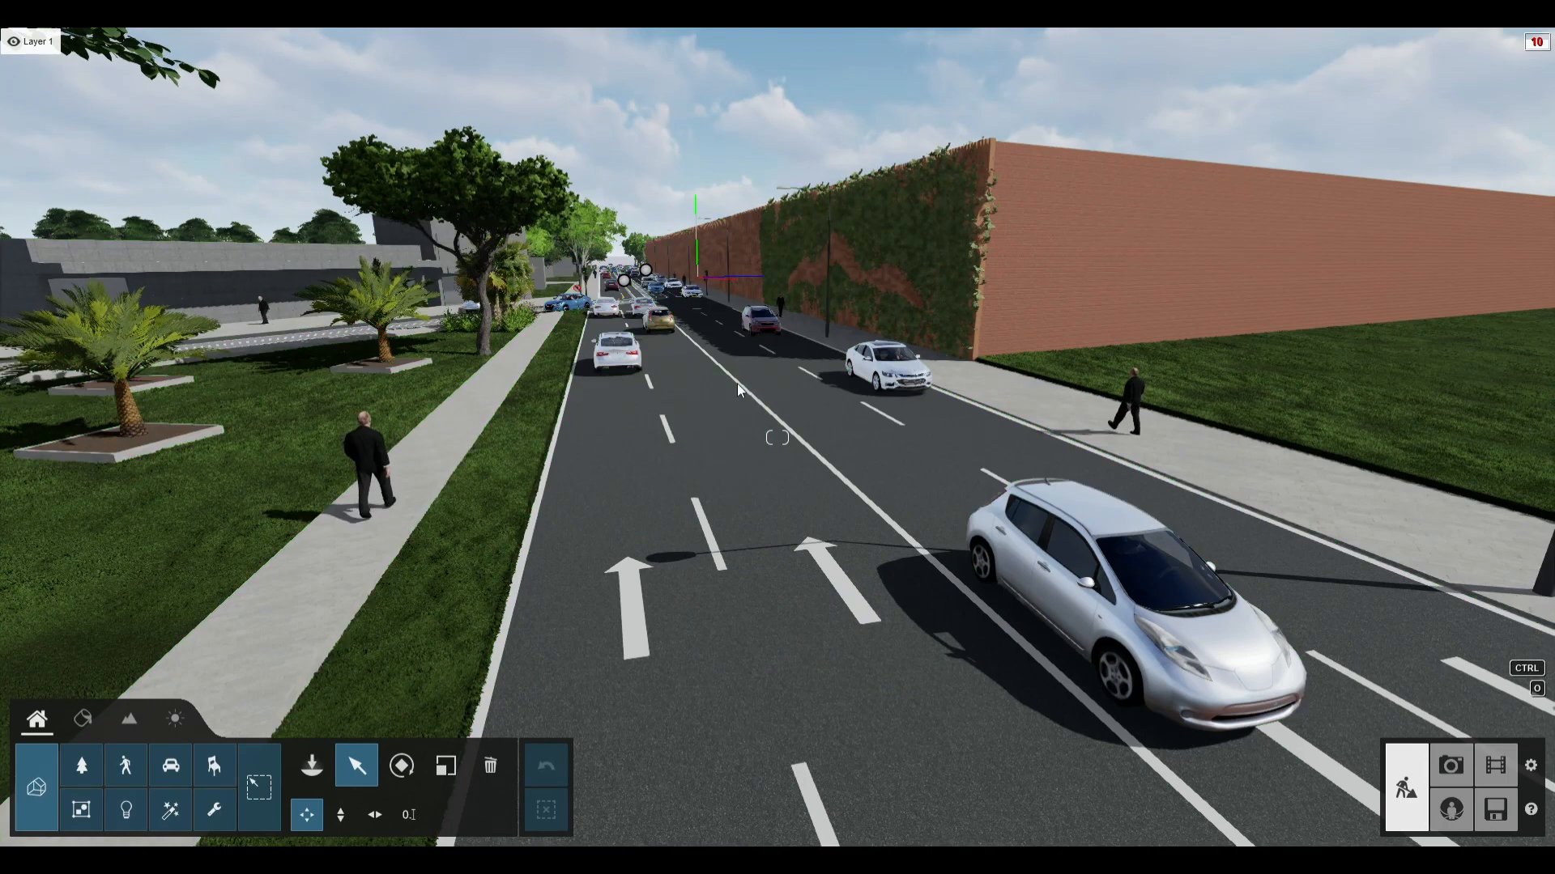
{"action": "right_click_drag", "start_coordinate": [1134, 430], "coordinate": [1096, 434]}
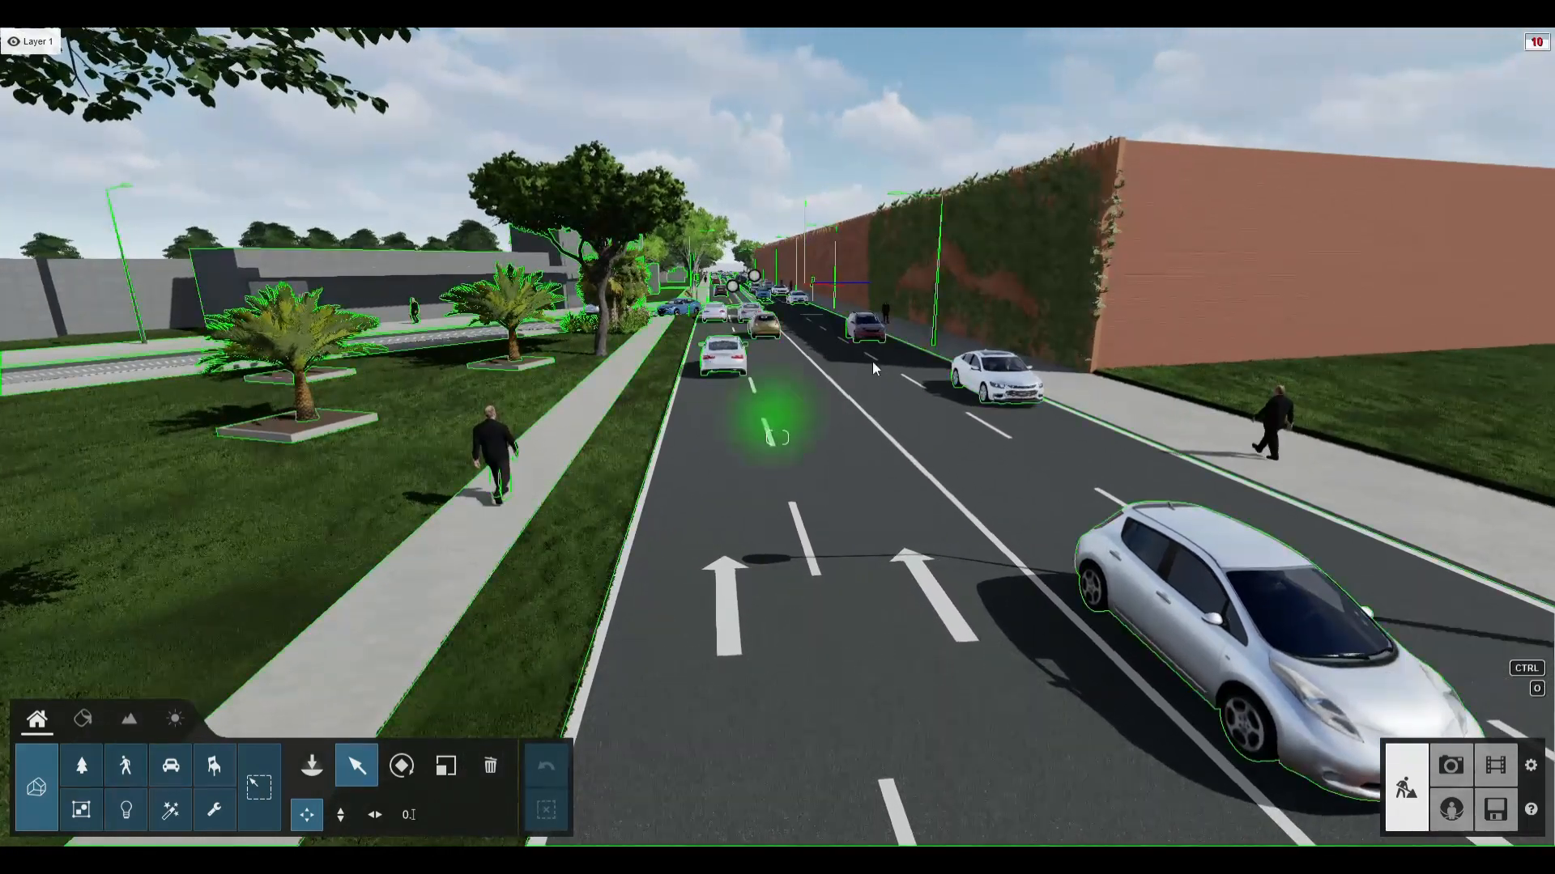
{"action": "right_click_drag", "start_coordinate": [989, 642], "coordinate": [1145, 585]}
{"action": "key", "text": "w"}
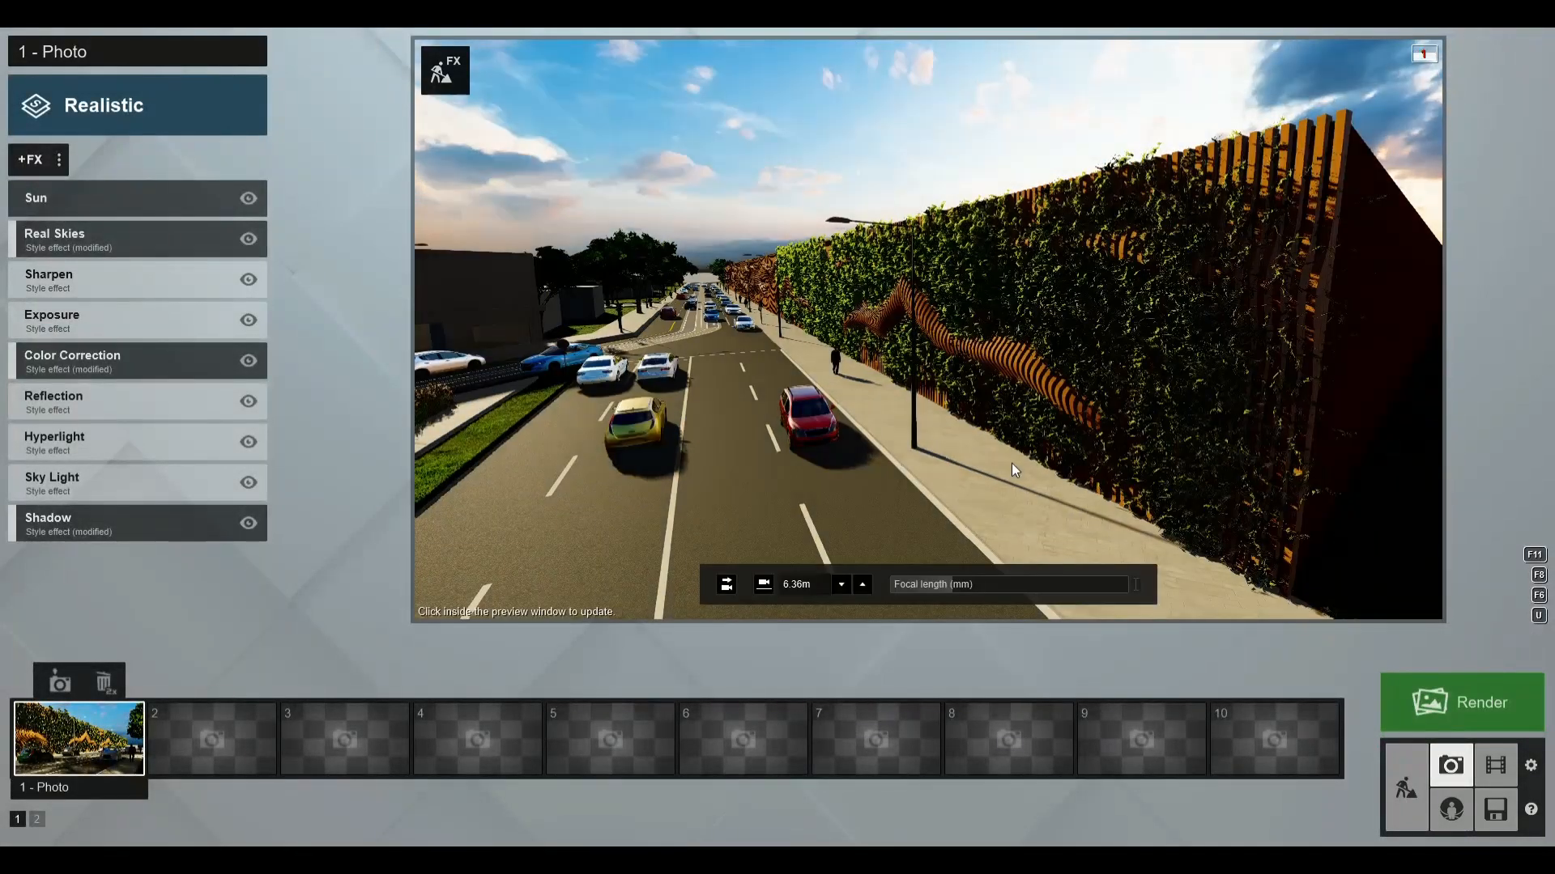
Frame the street and slatted green wall from beside the grass-edged sidewalk, about 1.84 m high, and store the view as photo 2
{"action": "key", "text": "s"}
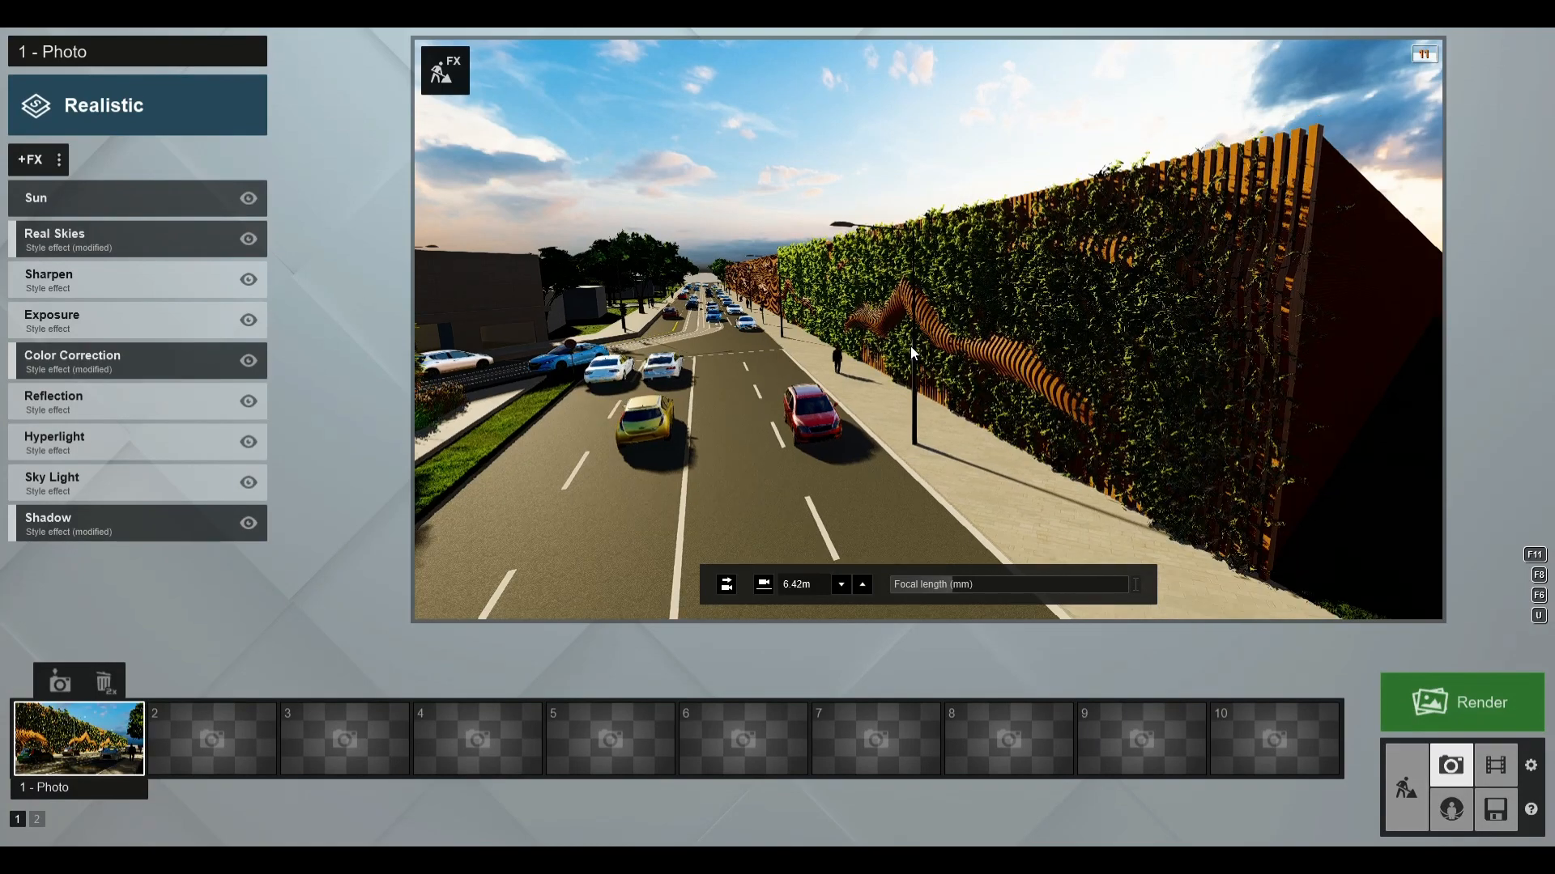
{"action": "right_click_drag", "start_coordinate": [902, 343], "coordinate": [826, 364]}
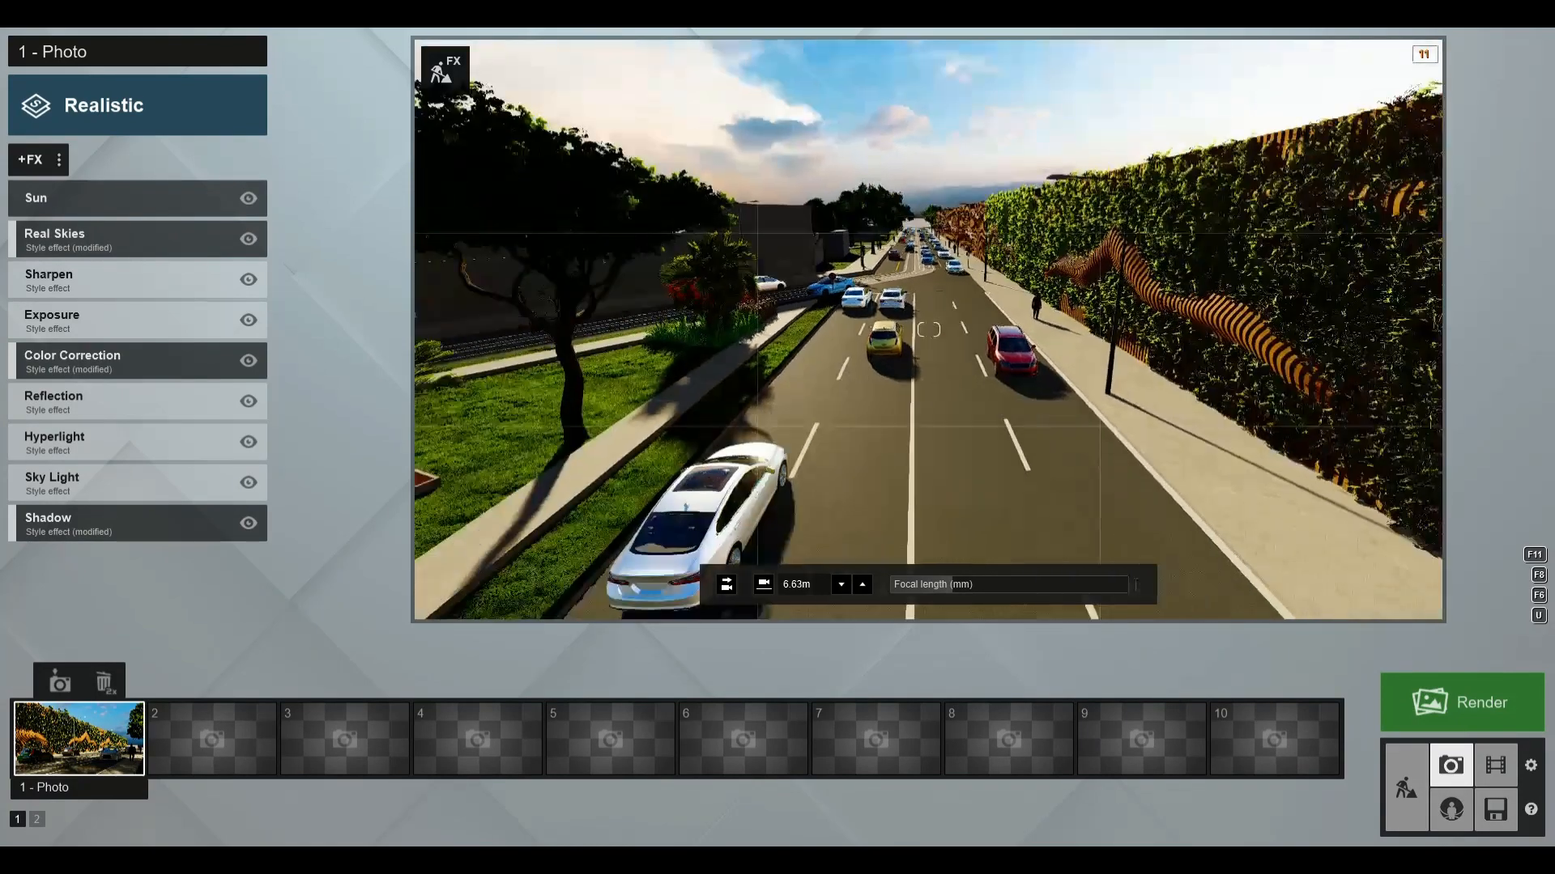
{"action": "key", "text": "w"}
{"action": "right_click_drag", "start_coordinate": [929, 330], "coordinate": [1067, 305]}
{"action": "key", "text": "w"}
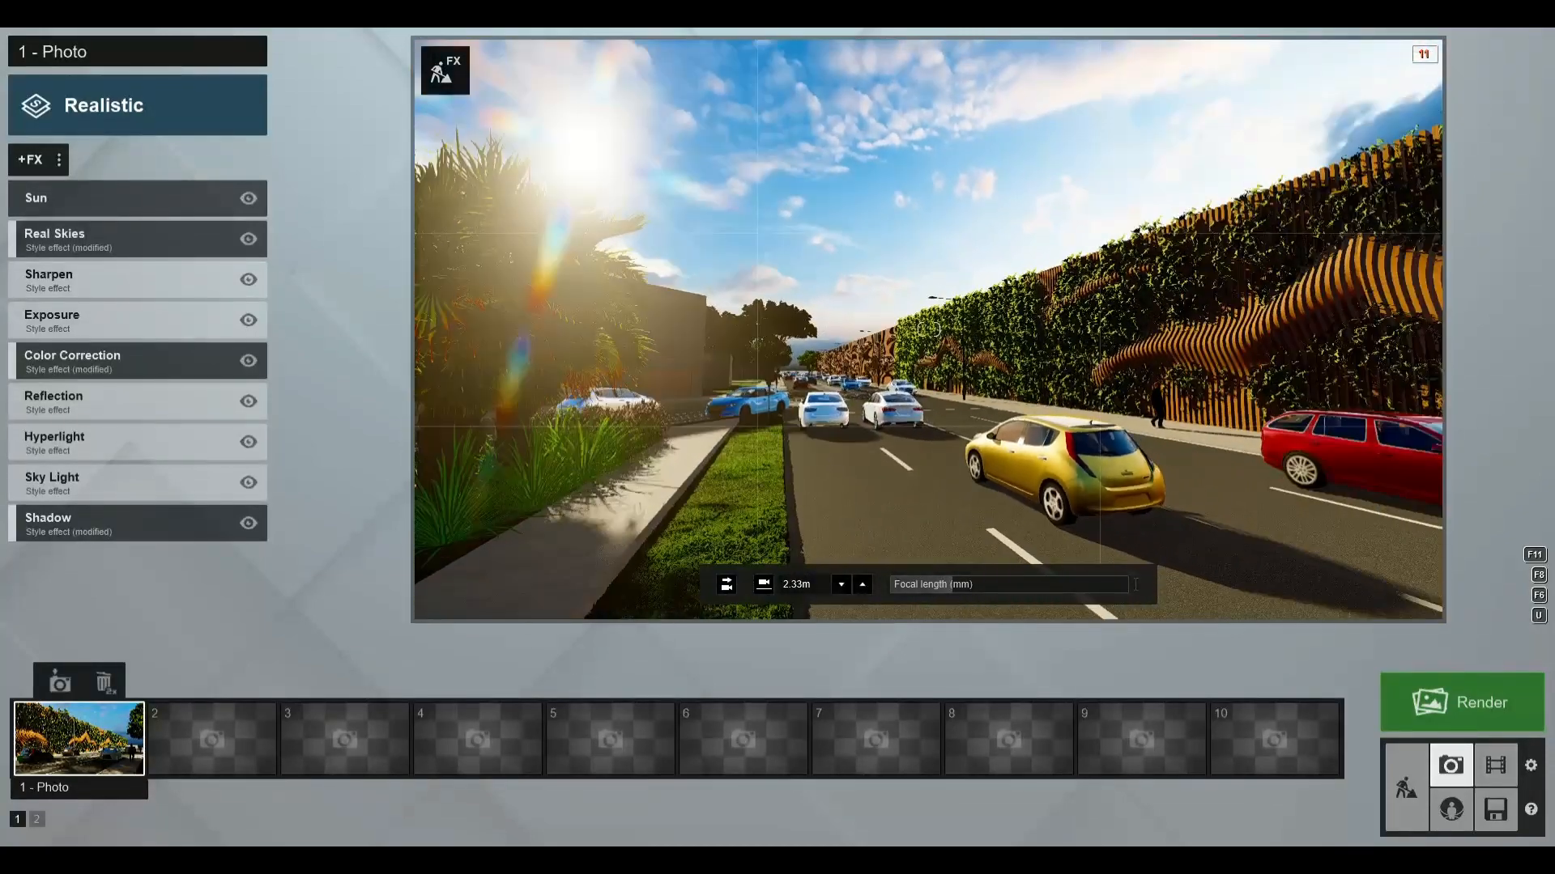
{"action": "mouse_move", "coordinate": [928, 330]}
{"action": "right_mouse_down"}
{"action": "mouse_move", "coordinate": [1041, 328]}
{"action": "mouse_move", "coordinate": [913, 322]}
{"action": "right_mouse_up"}
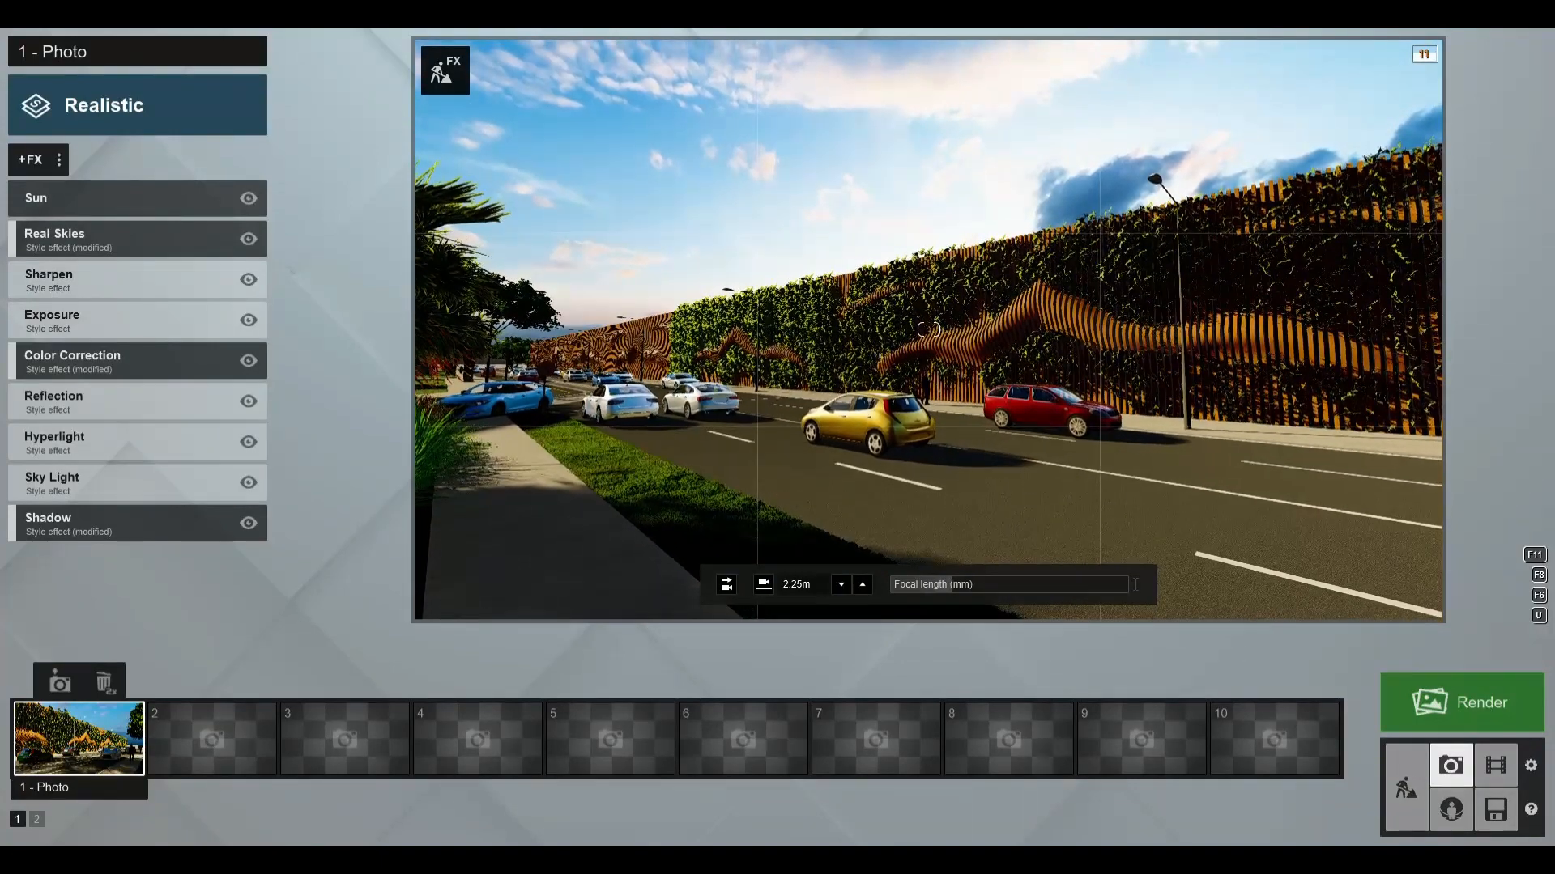
{"action": "left_click", "coordinate": [194, 727]}
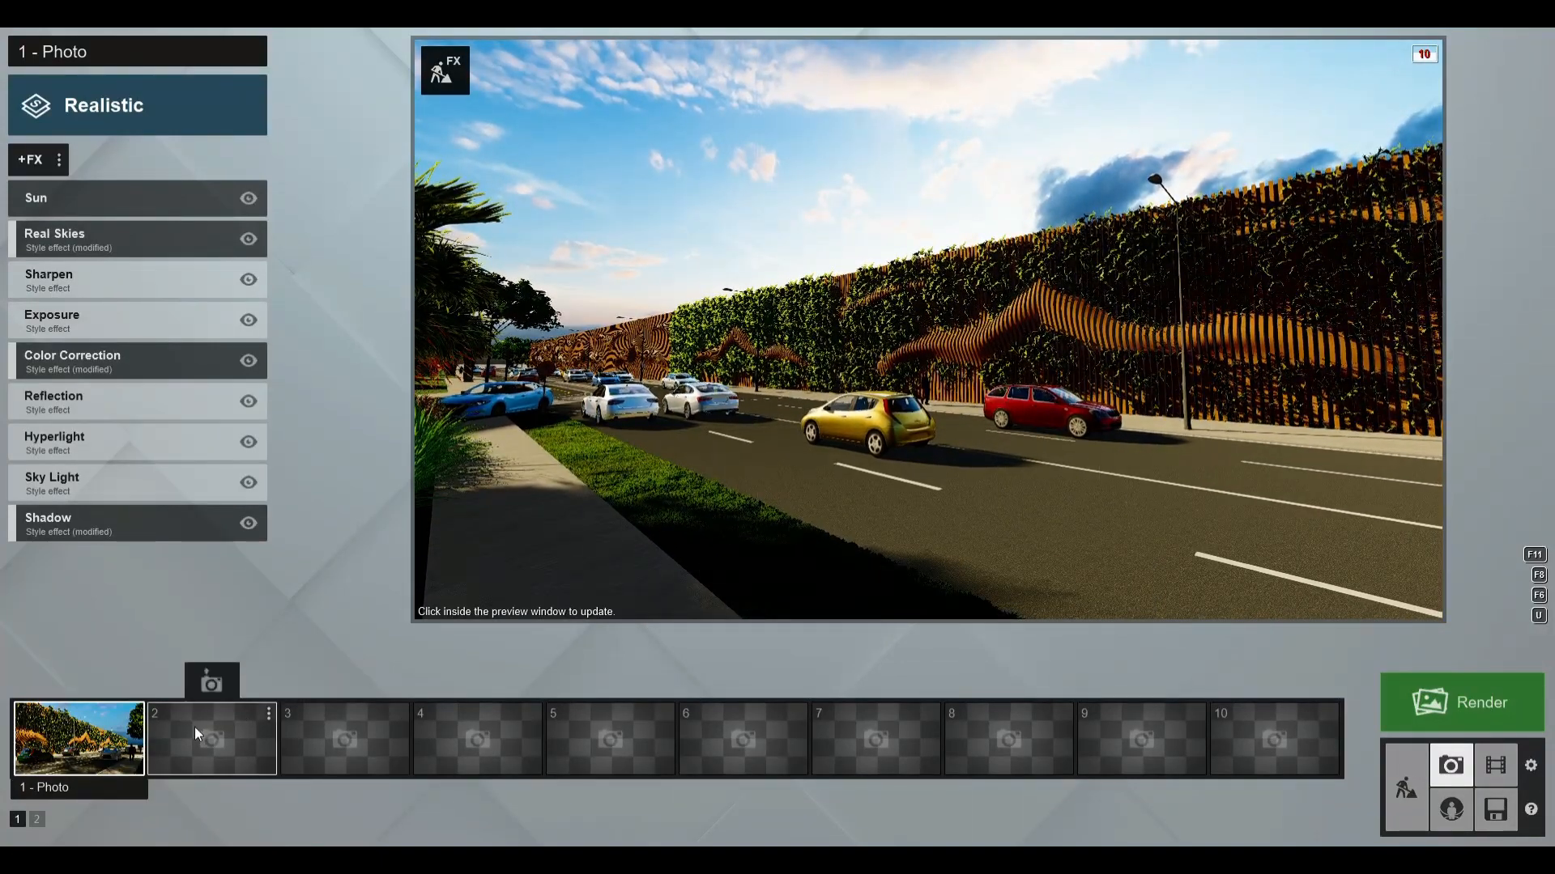
{"action": "left_click", "coordinate": [214, 680]}
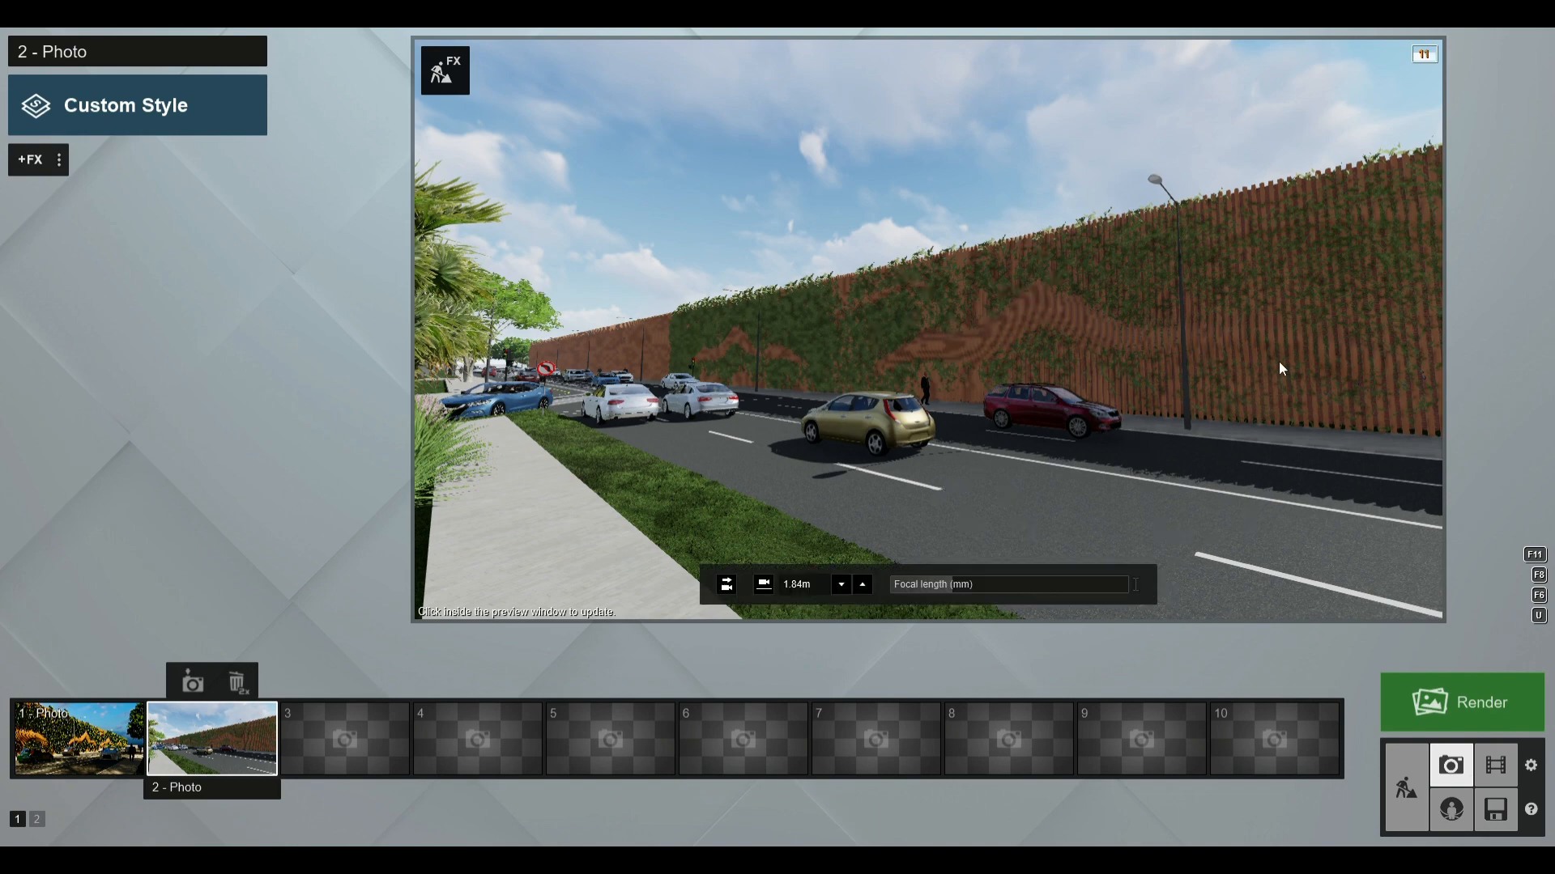
Apply the Realistic style to photo 2 and change its Real Skies effect to Cloudy 8, with the heading lowered to about a fifth
{"action": "left_click", "coordinate": [183, 107]}
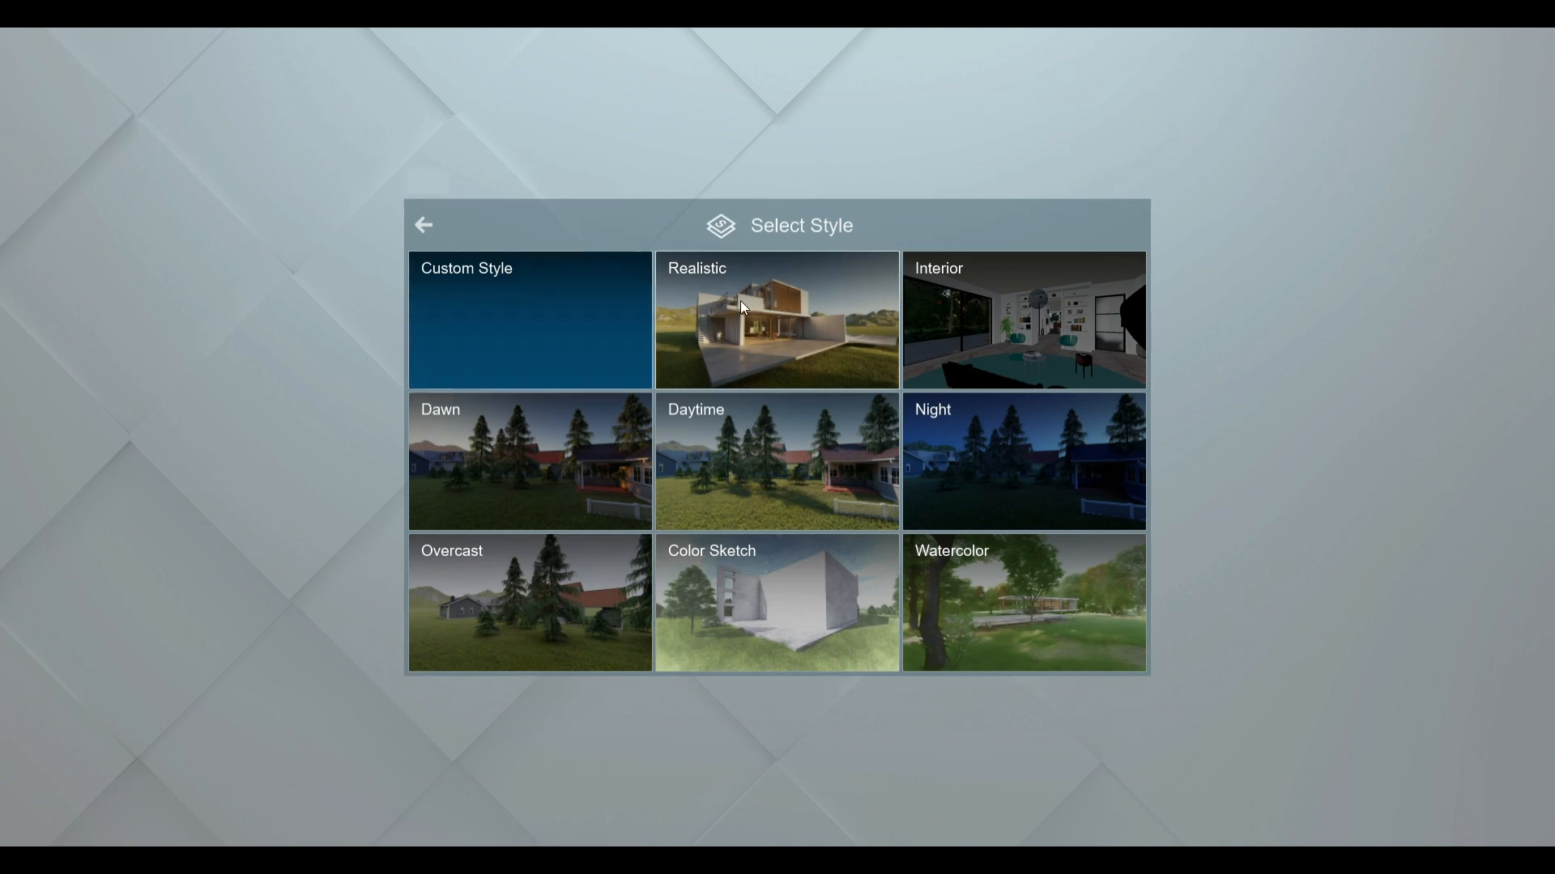
{"action": "left_click", "coordinate": [807, 333]}
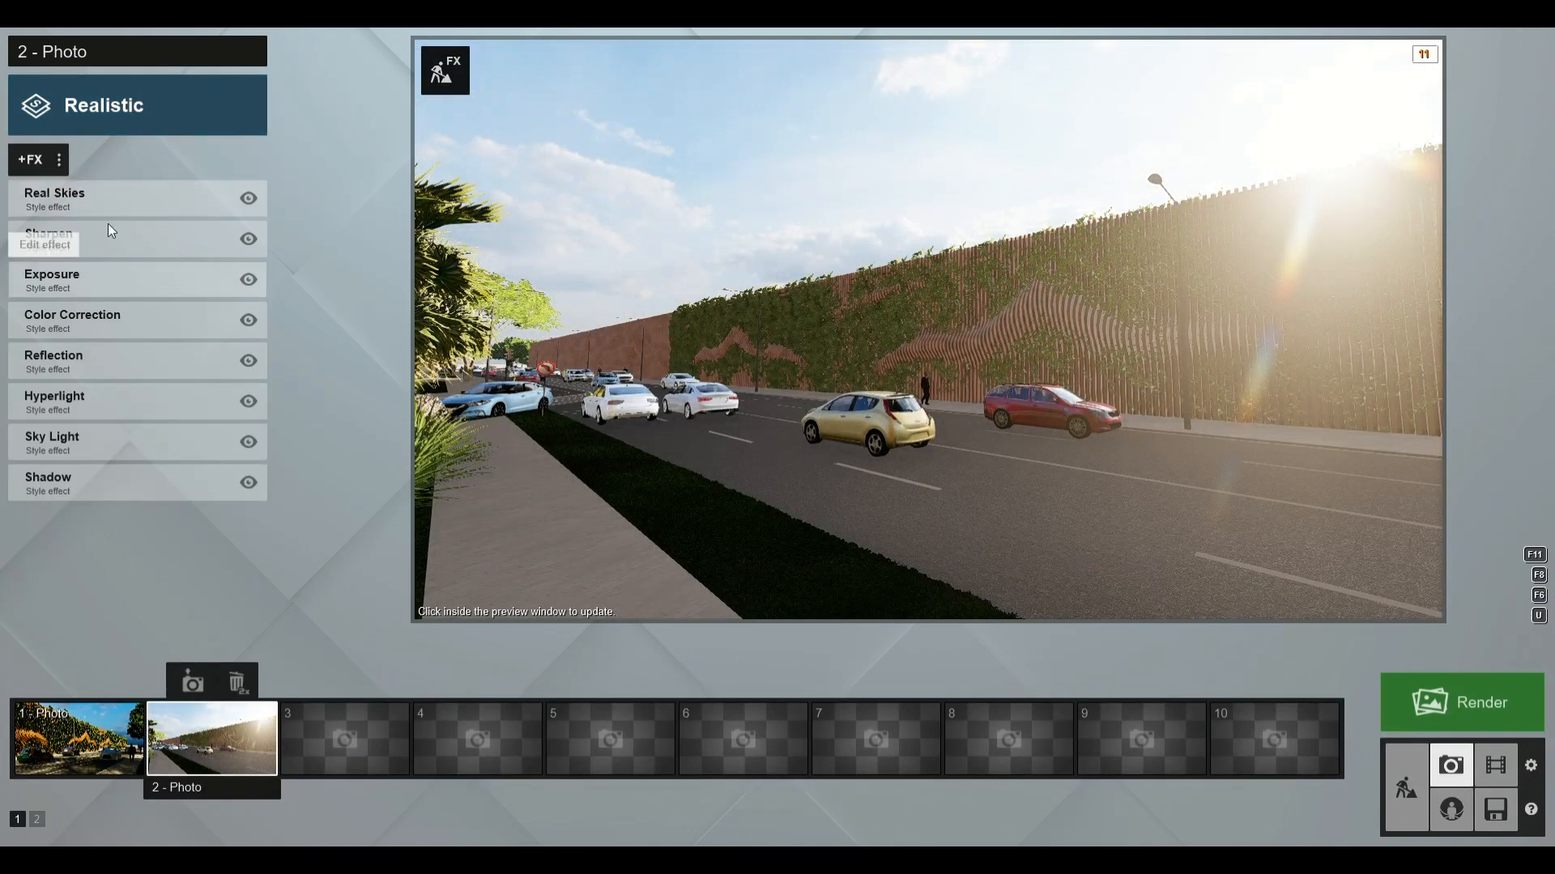
{"action": "left_click", "coordinate": [128, 207]}
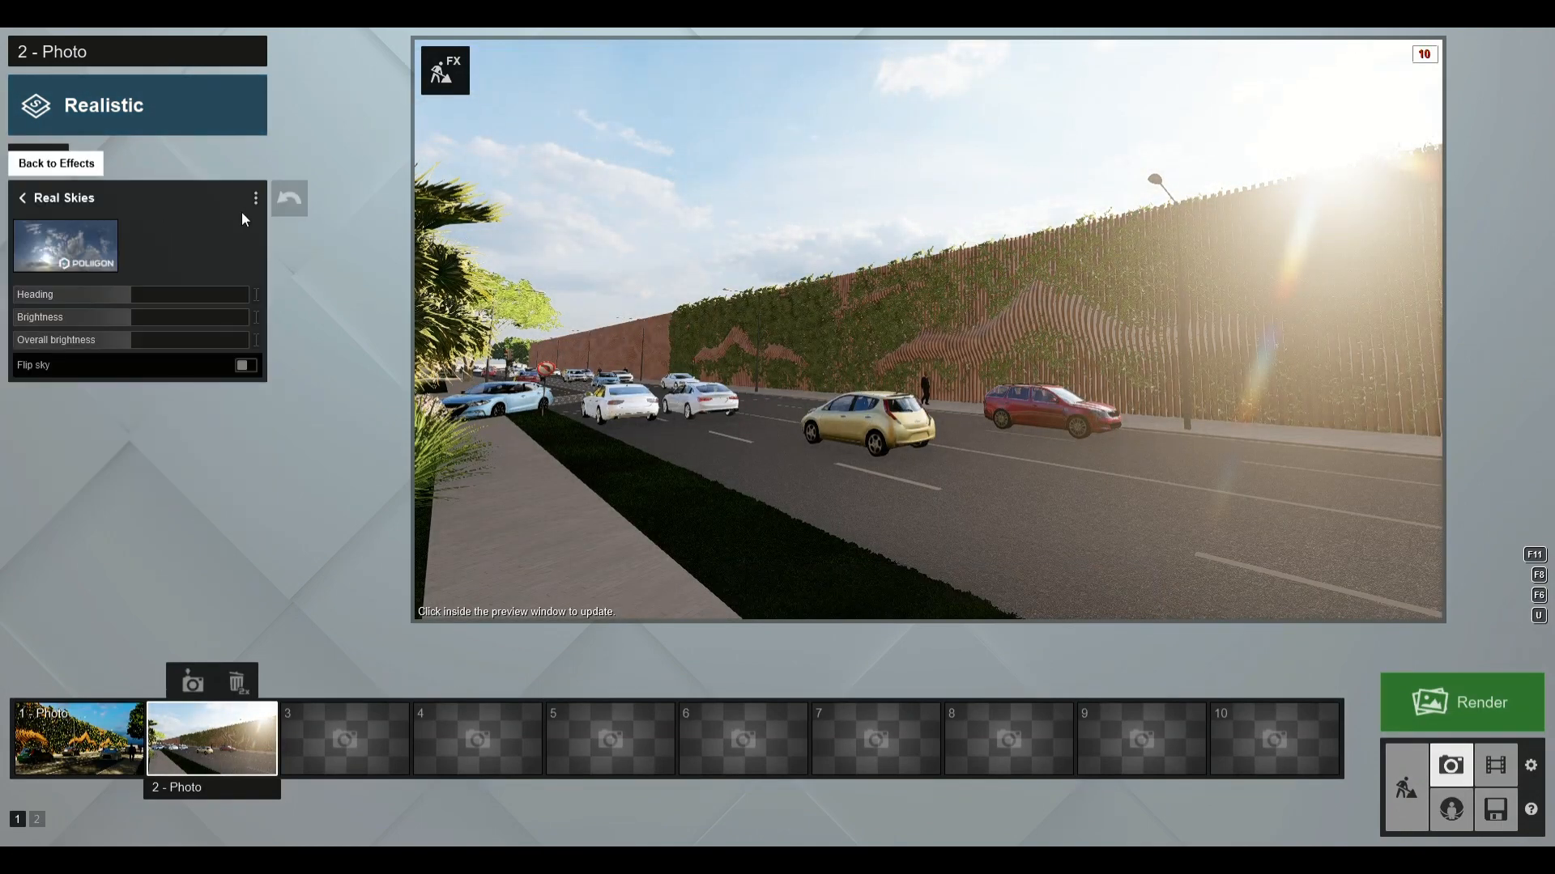
{"action": "left_click", "coordinate": [80, 243]}
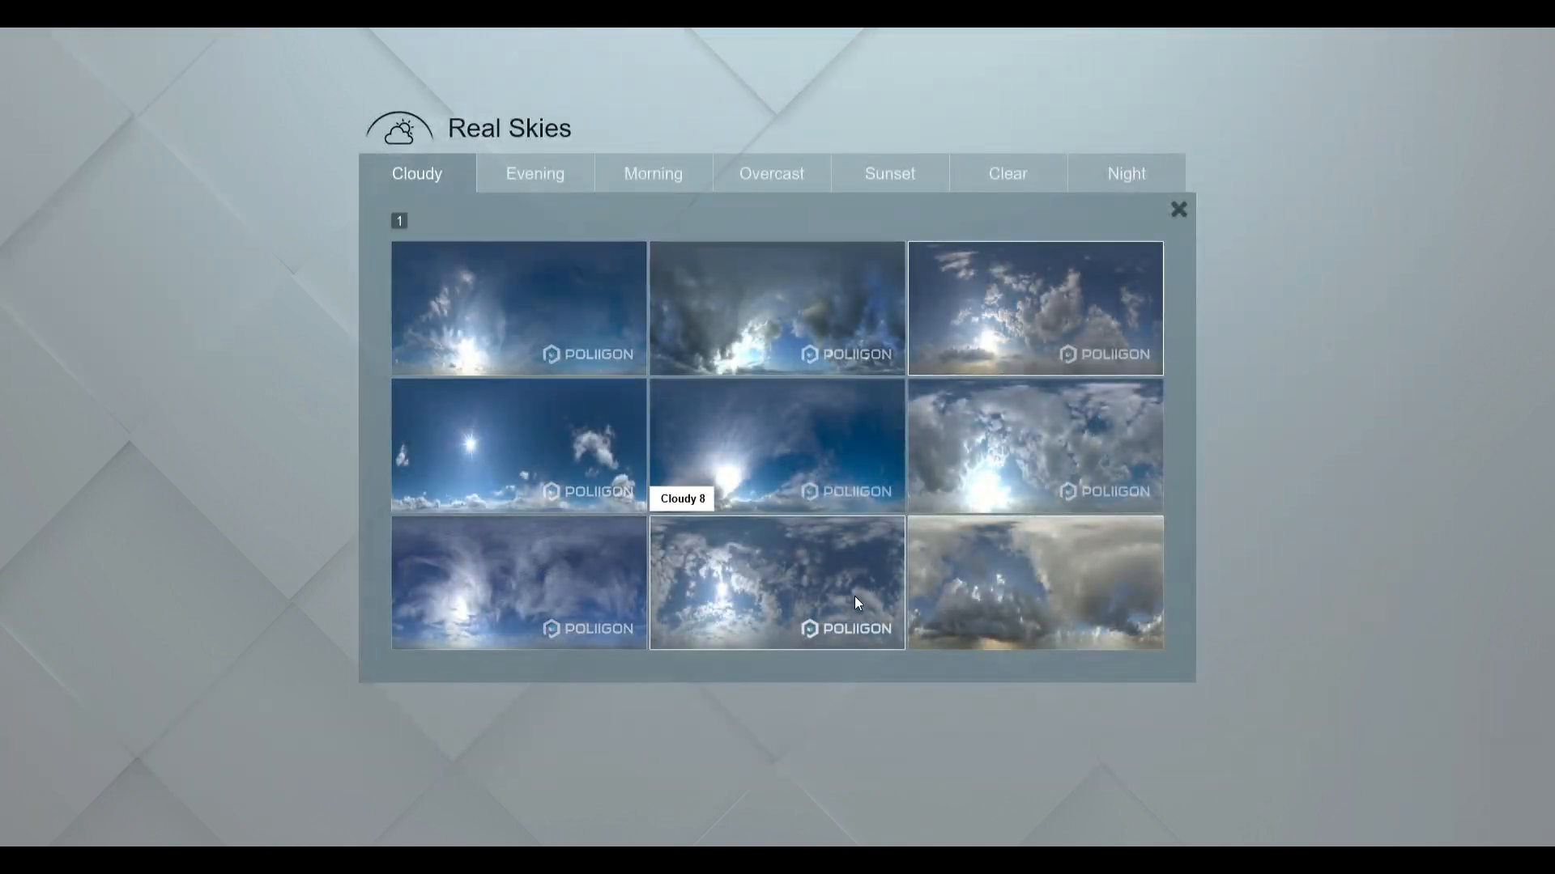
{"action": "left_click", "coordinate": [800, 595]}
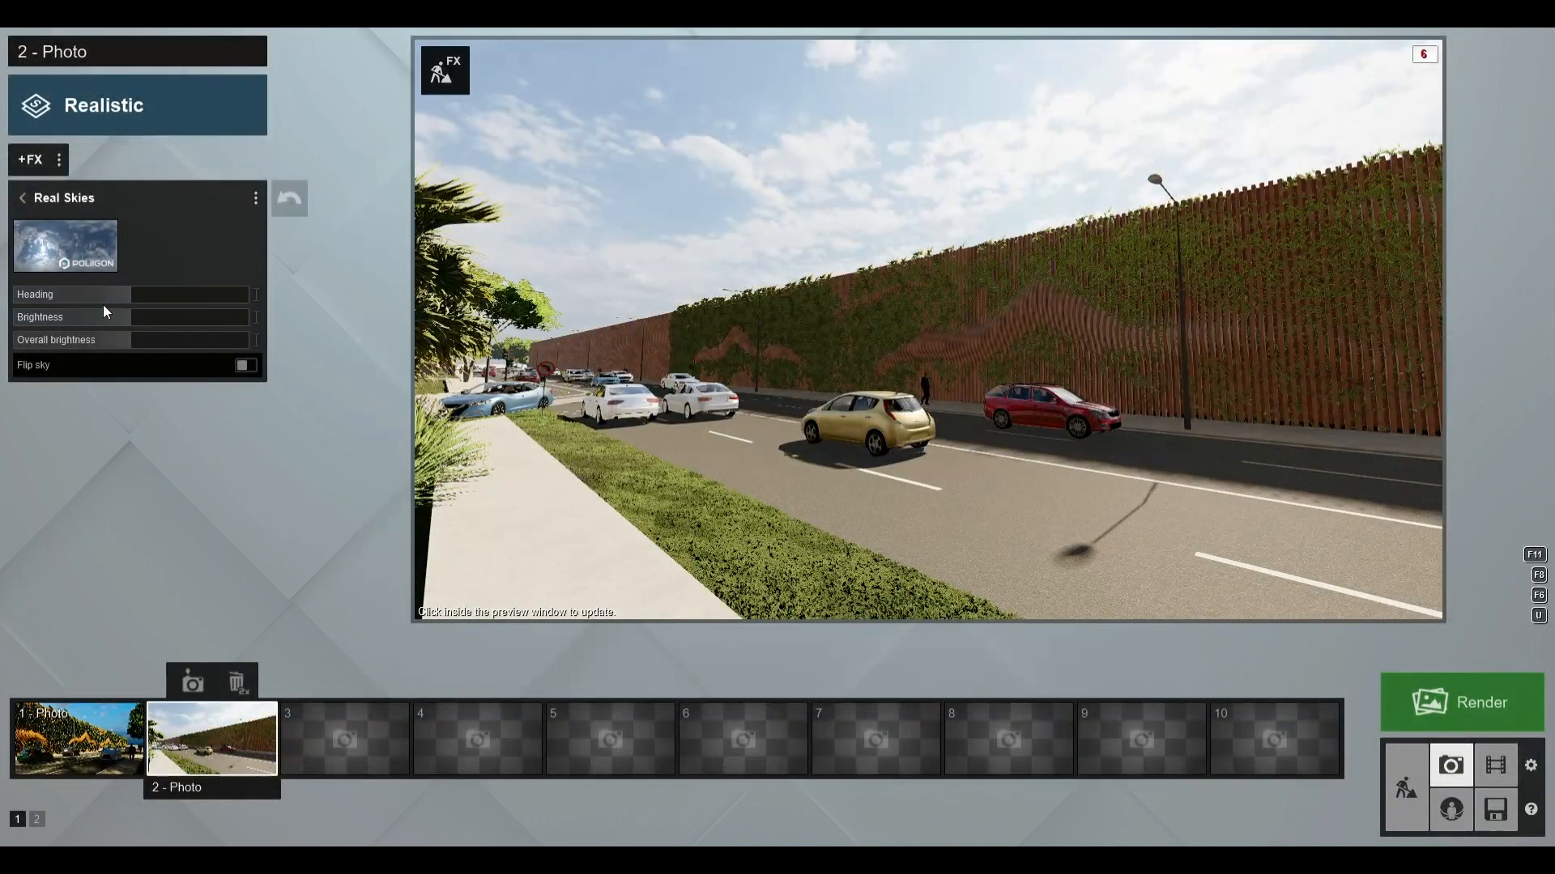
{"action": "left_click_drag", "start_coordinate": [105, 296], "coordinate": [62, 304]}
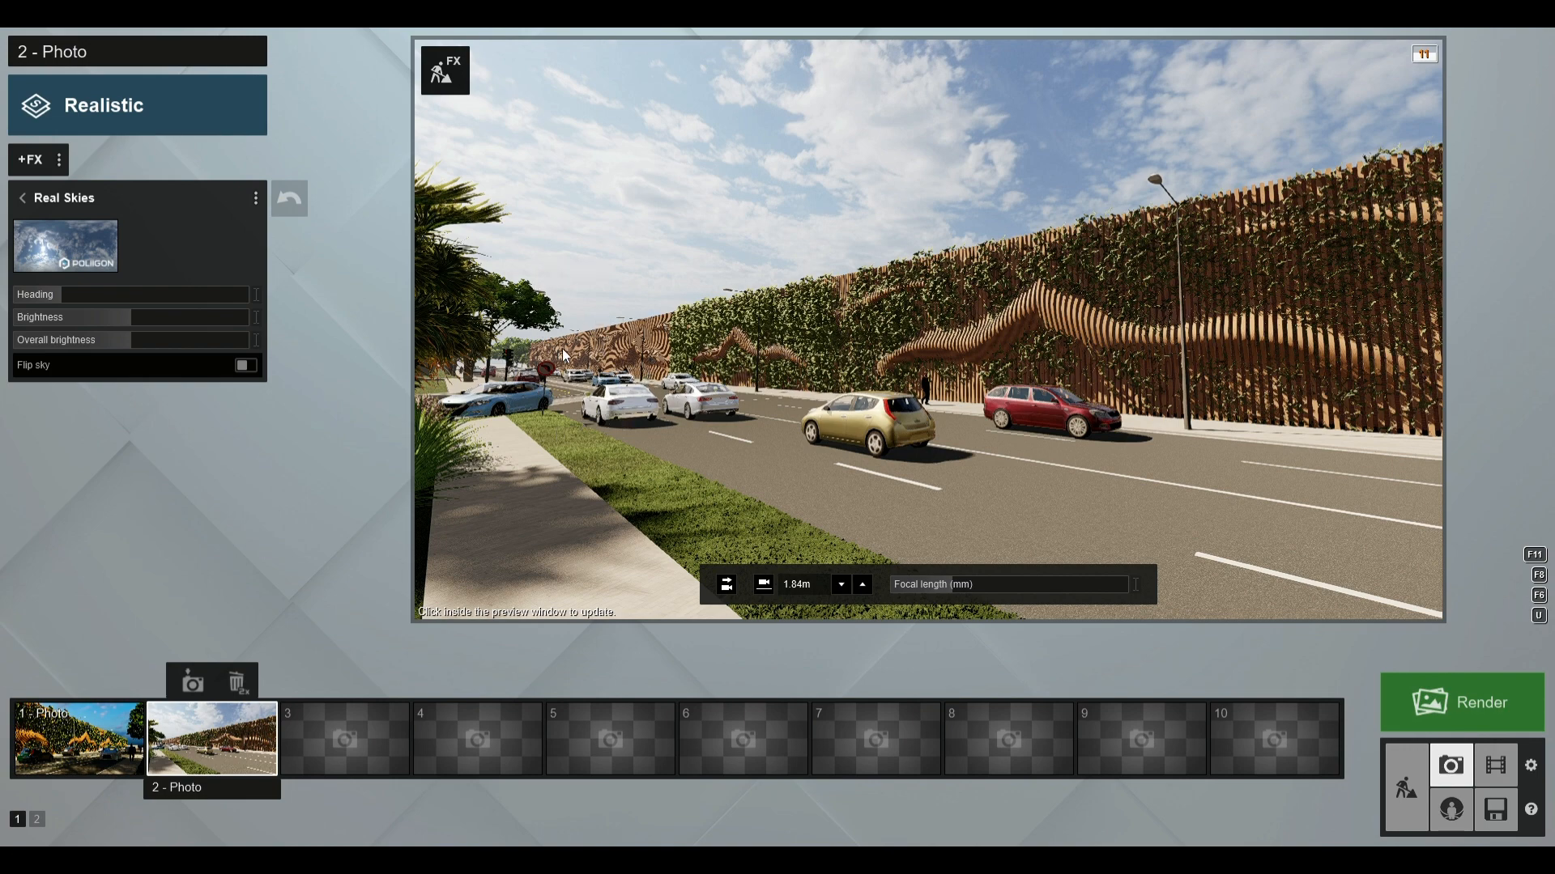
Examine the lighting and sky along the street and up close on the wall's wavy wooden slats
{"action": "key", "text": "w"}
{"action": "right_click_drag", "start_coordinate": [552, 348], "coordinate": [405, 348]}
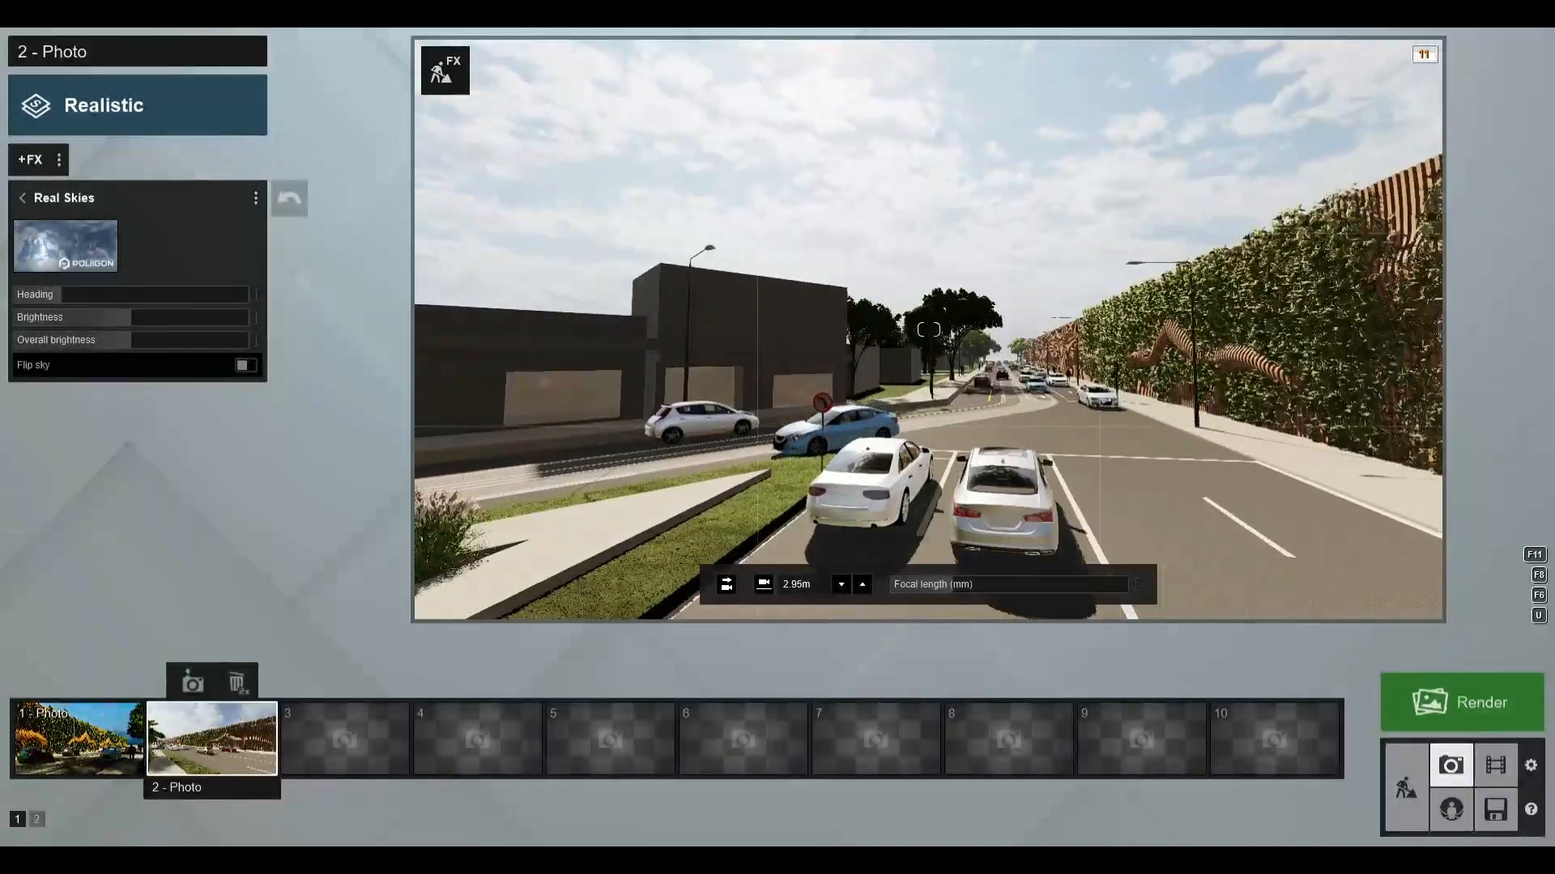
{"action": "key", "text": "w"}
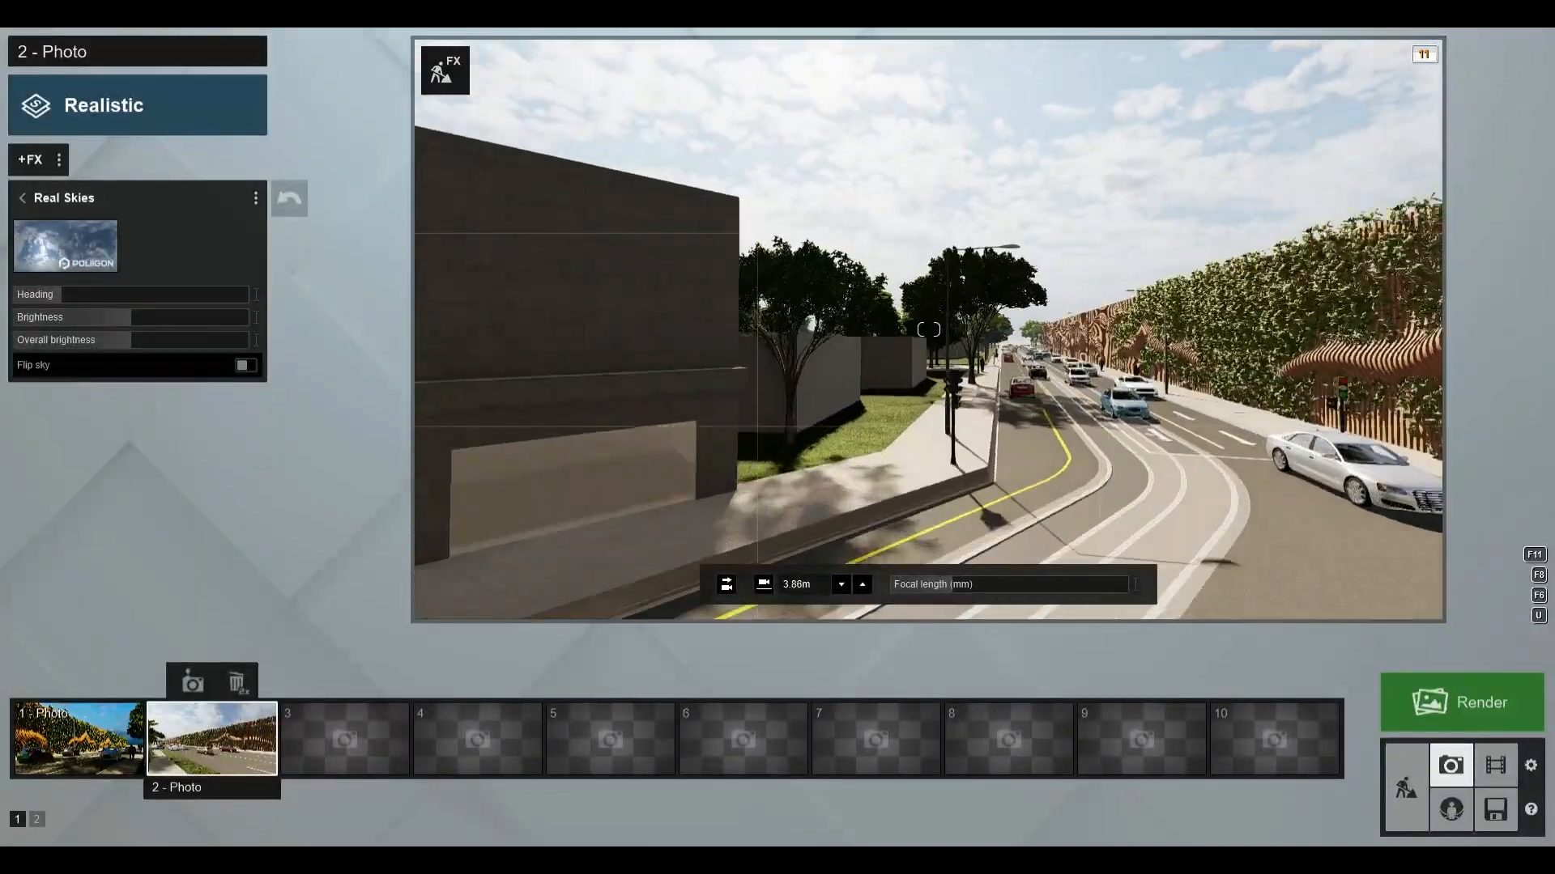
{"action": "key", "text": "w"}
{"action": "right_click_drag", "start_coordinate": [928, 330], "coordinate": [1300, 328]}
{"action": "key", "text": "w"}
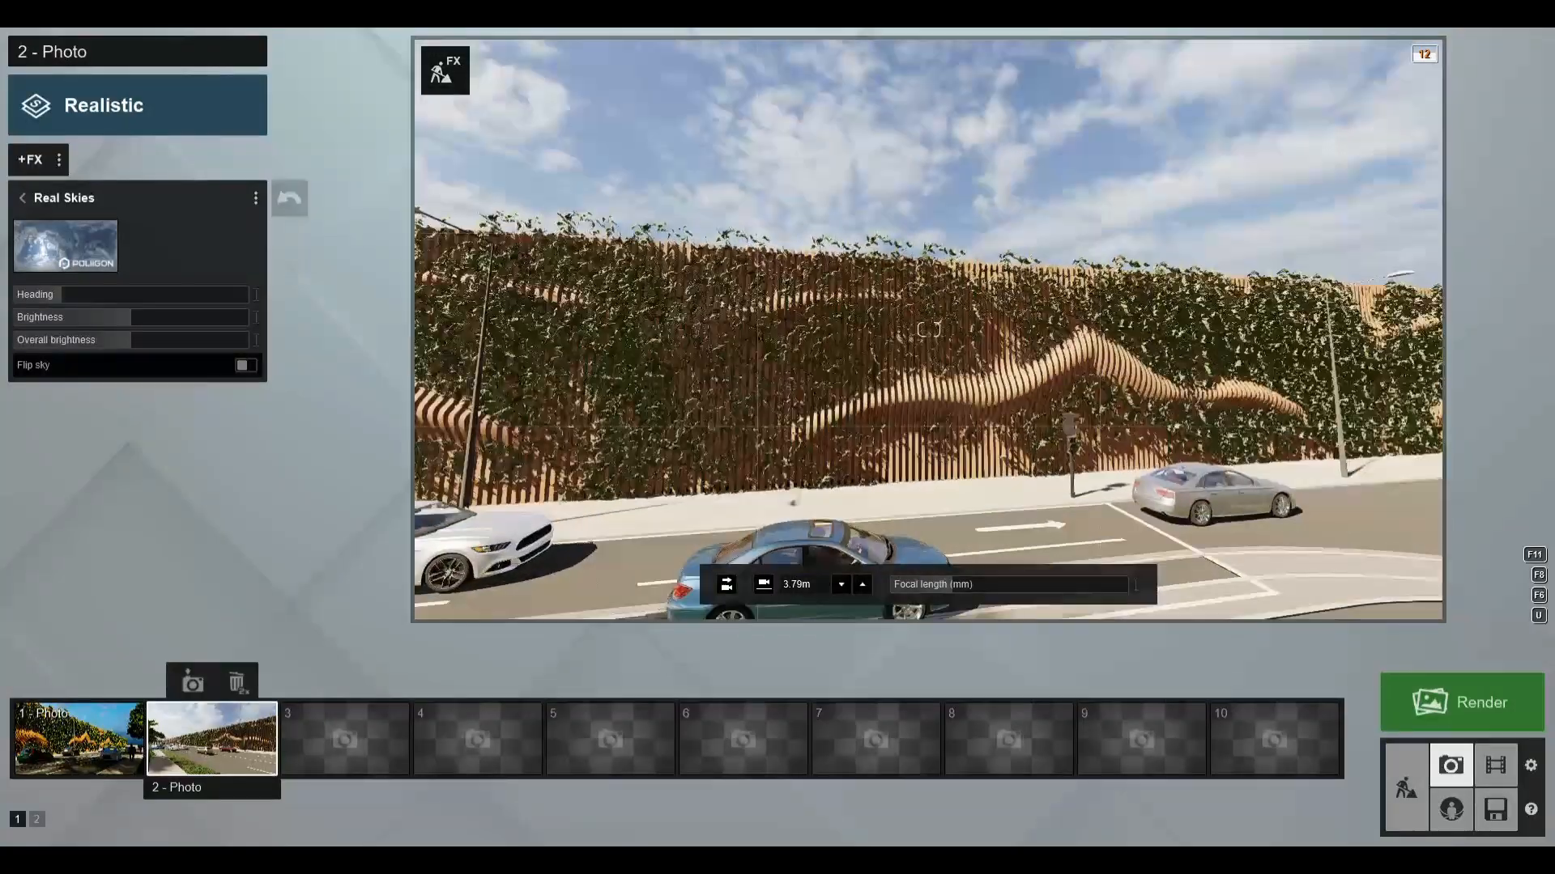
{"action": "key", "text": "w"}
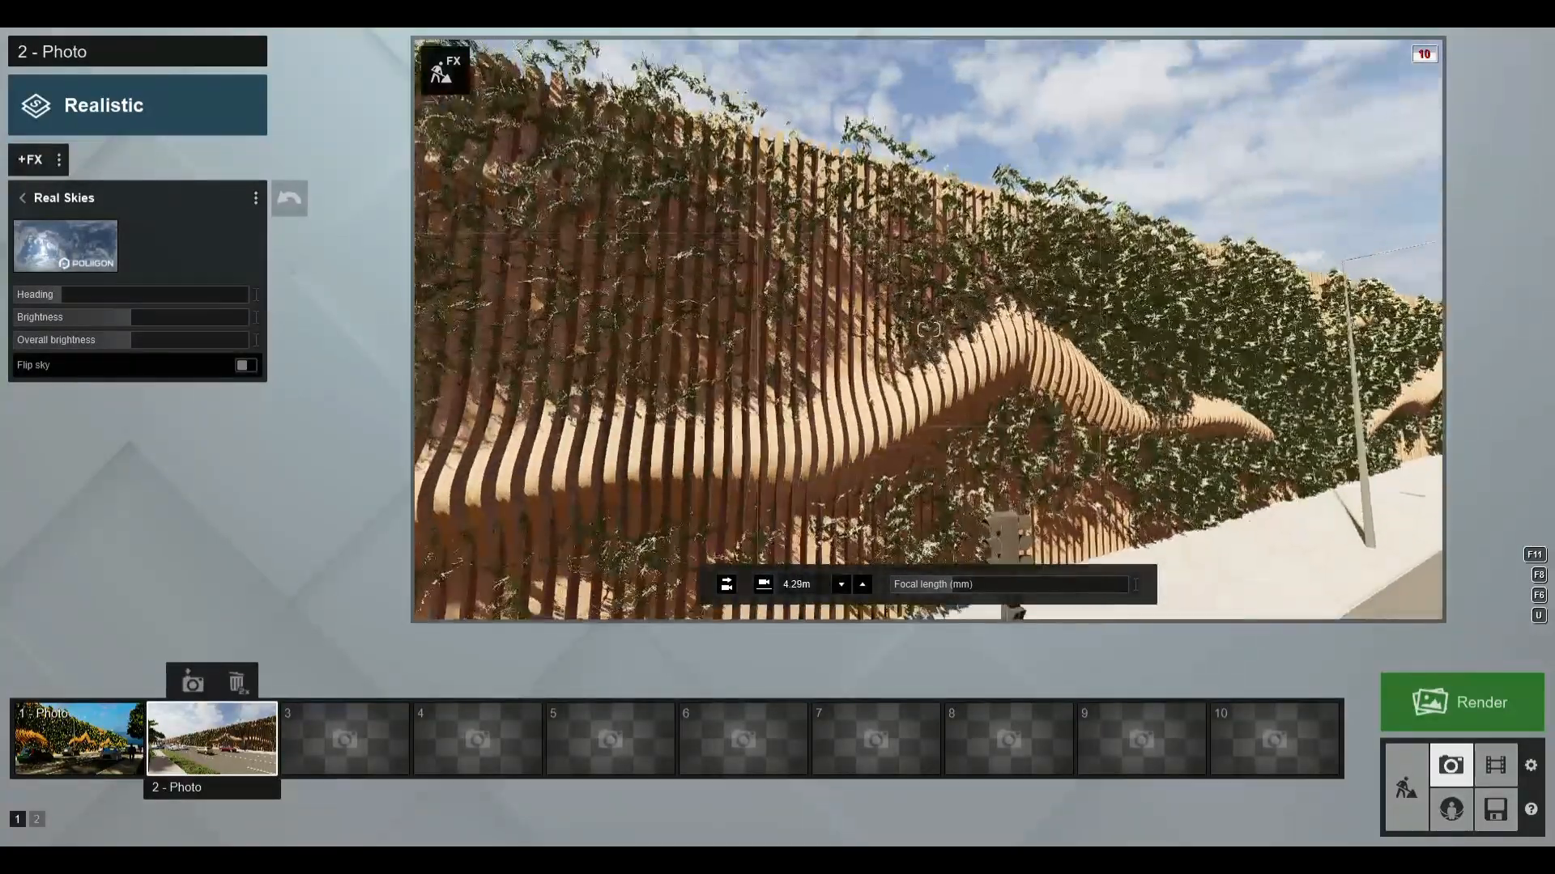
{"action": "key", "text": "w"}
{"action": "right_click_drag", "start_coordinate": [928, 330], "coordinate": [599, 324]}
Look at the street from farther back among the roadside palms, and restore photo 2's stored camera view
{"action": "key", "text": "s"}
{"action": "key", "text": "s"}
{"action": "key", "text": "w"}
{"action": "key", "text": "s"}
{"action": "key", "text": "s"}
{"action": "key", "text": "w"}
{"action": "key", "text": "s"}
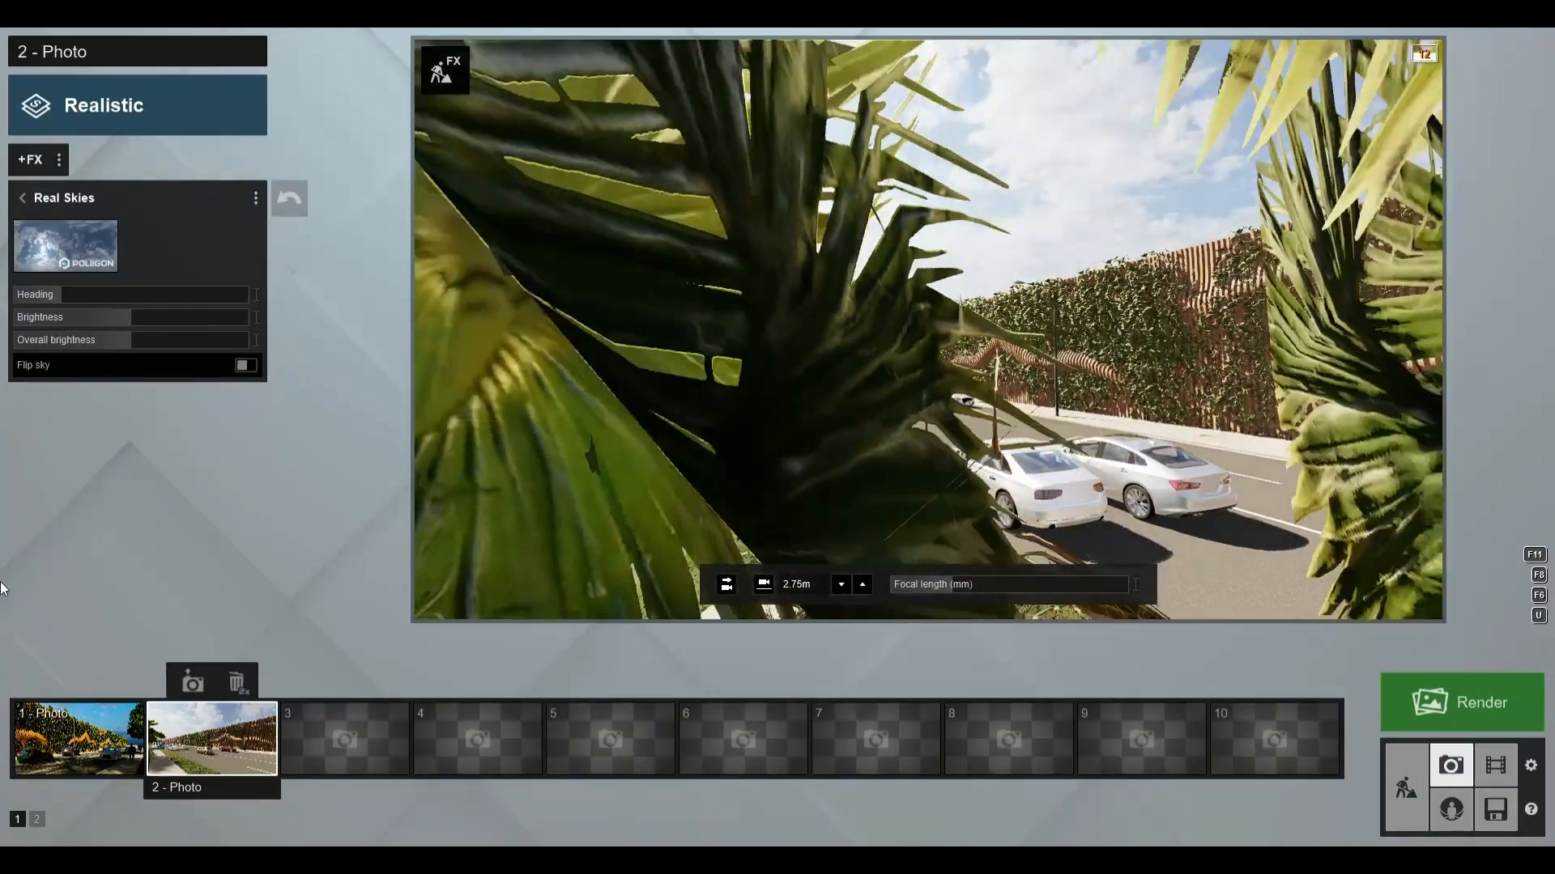
{"action": "key", "text": "s"}
{"action": "right_click_drag", "start_coordinate": [932, 486], "coordinate": [929, 410]}
{"action": "key", "text": "s"}
{"action": "key", "text": "w"}
{"action": "key", "text": "w"}
{"action": "key", "text": "s"}
{"action": "key", "text": "s"}
{"action": "key", "text": "s"}
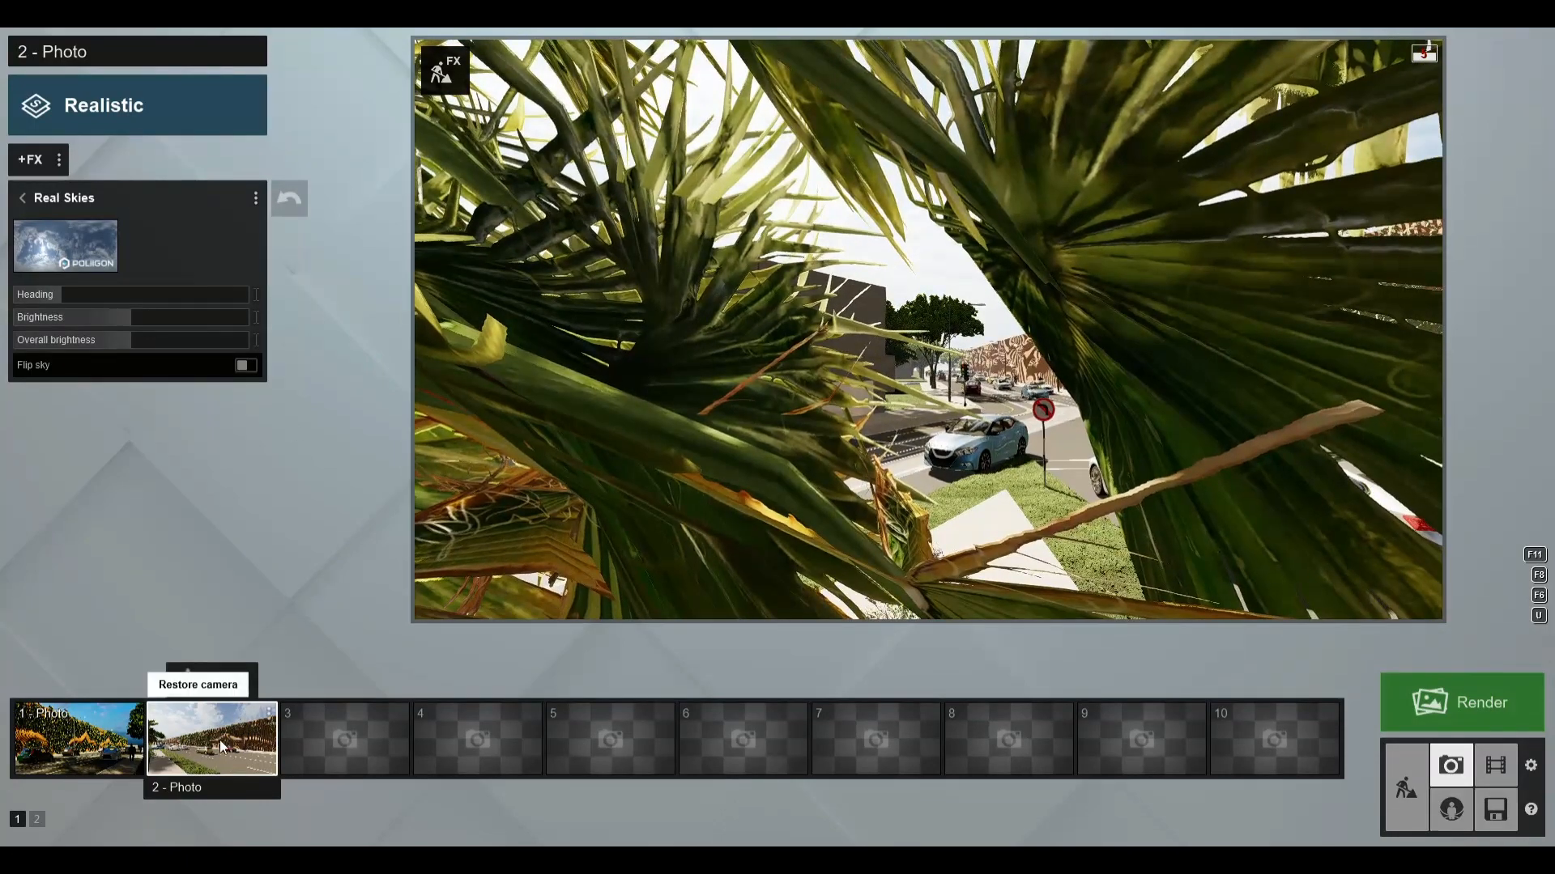
{"action": "left_click", "coordinate": [220, 740]}
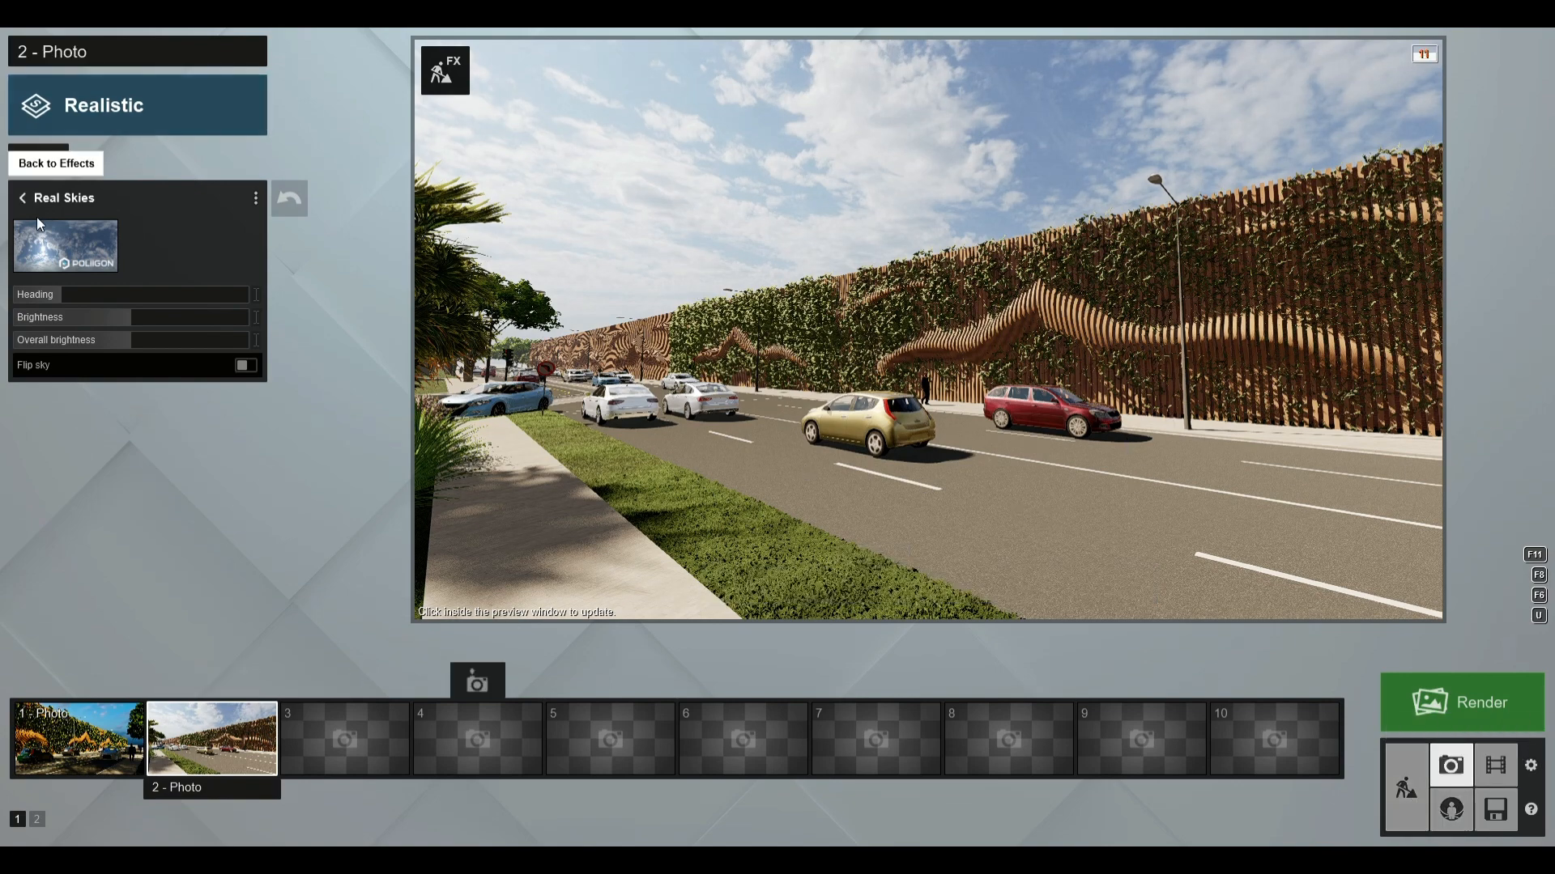
In photo 2's Color Correction effect, lower the temperature and set the tint to about -0.1 and the brightness to about 0.6
{"action": "left_click", "coordinate": [22, 199]}
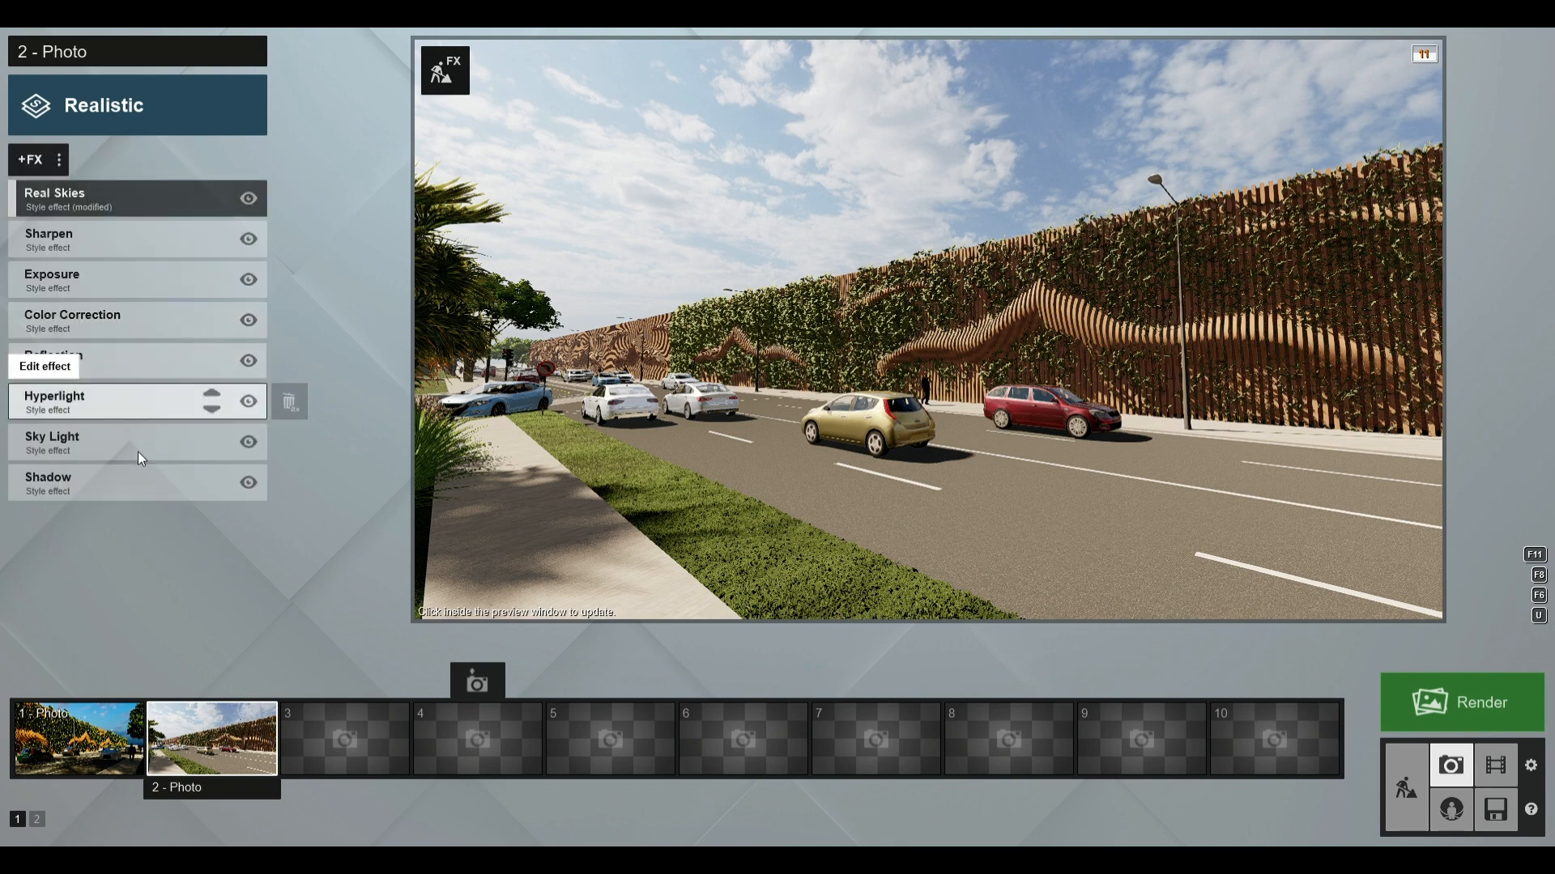
{"action": "left_click", "coordinate": [147, 329]}
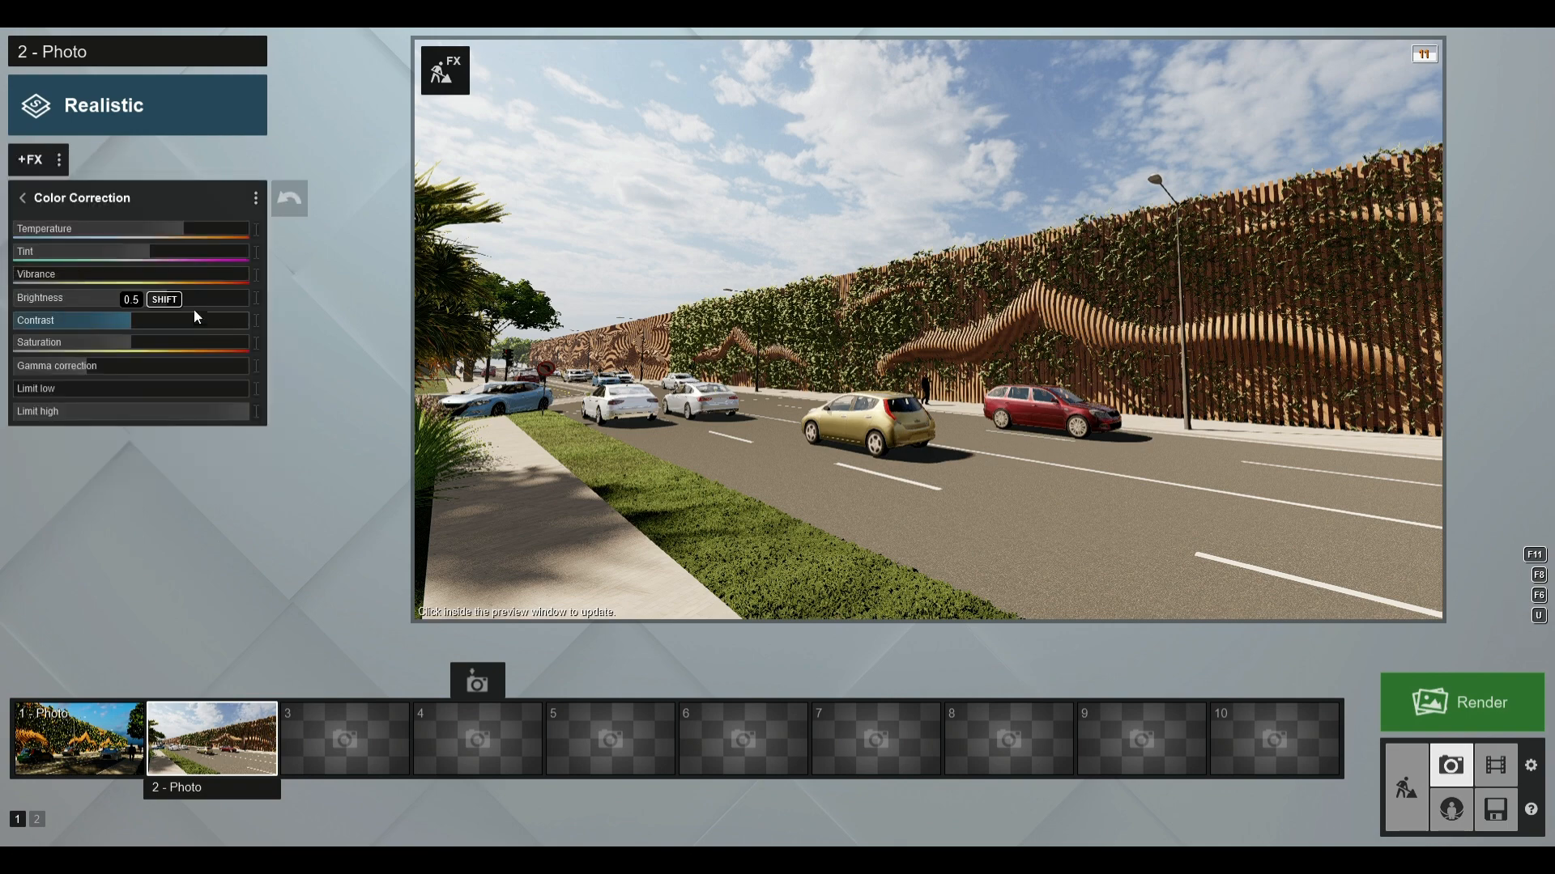
{"action": "left_click", "coordinate": [154, 238]}
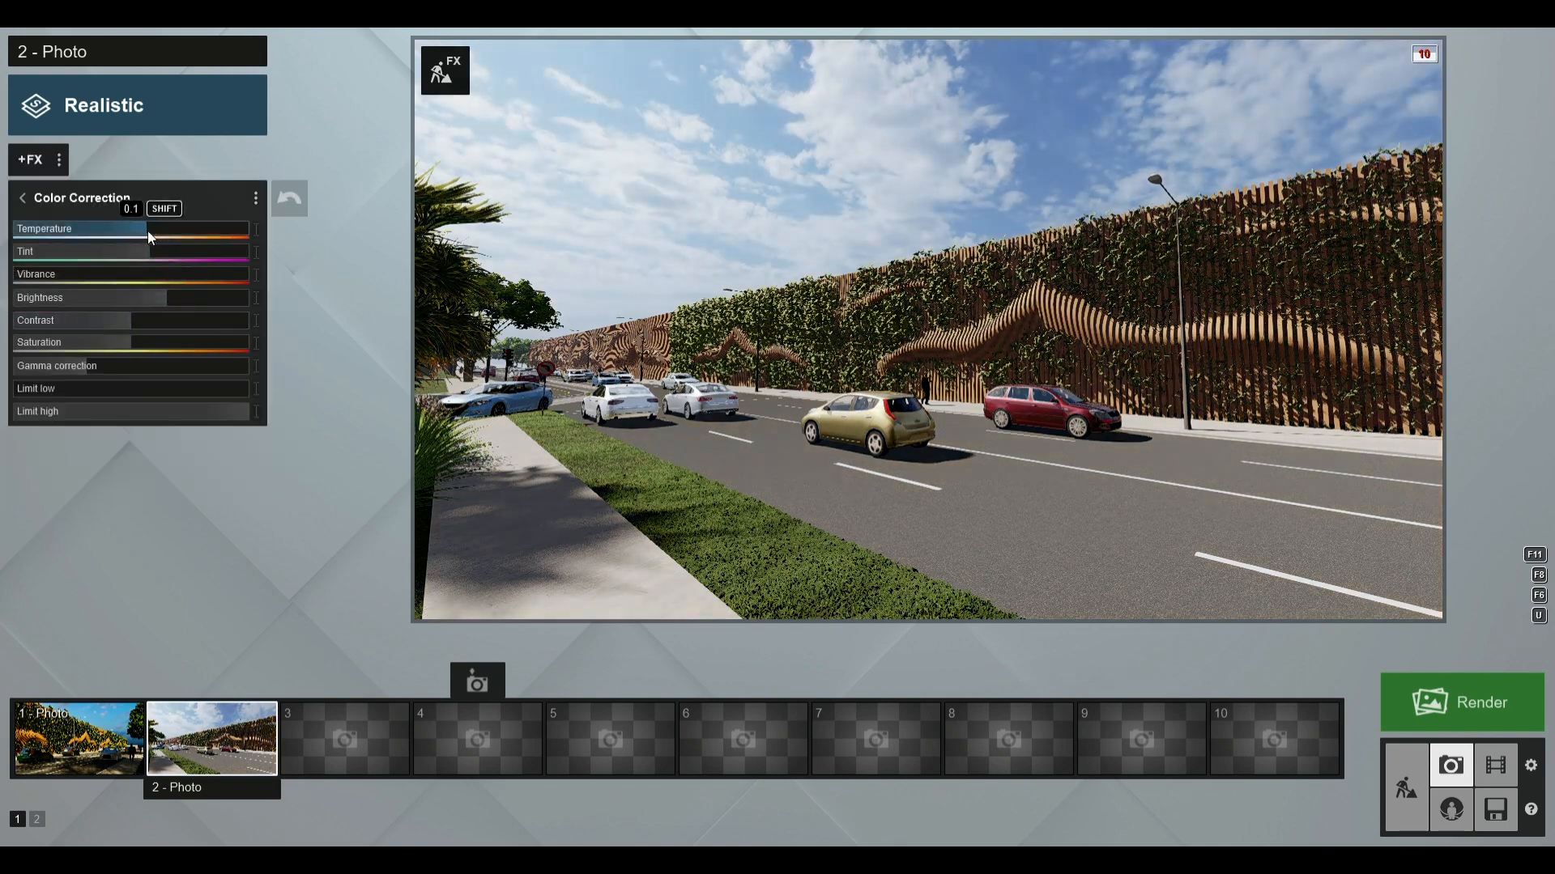
{"action": "left_click", "coordinate": [123, 252]}
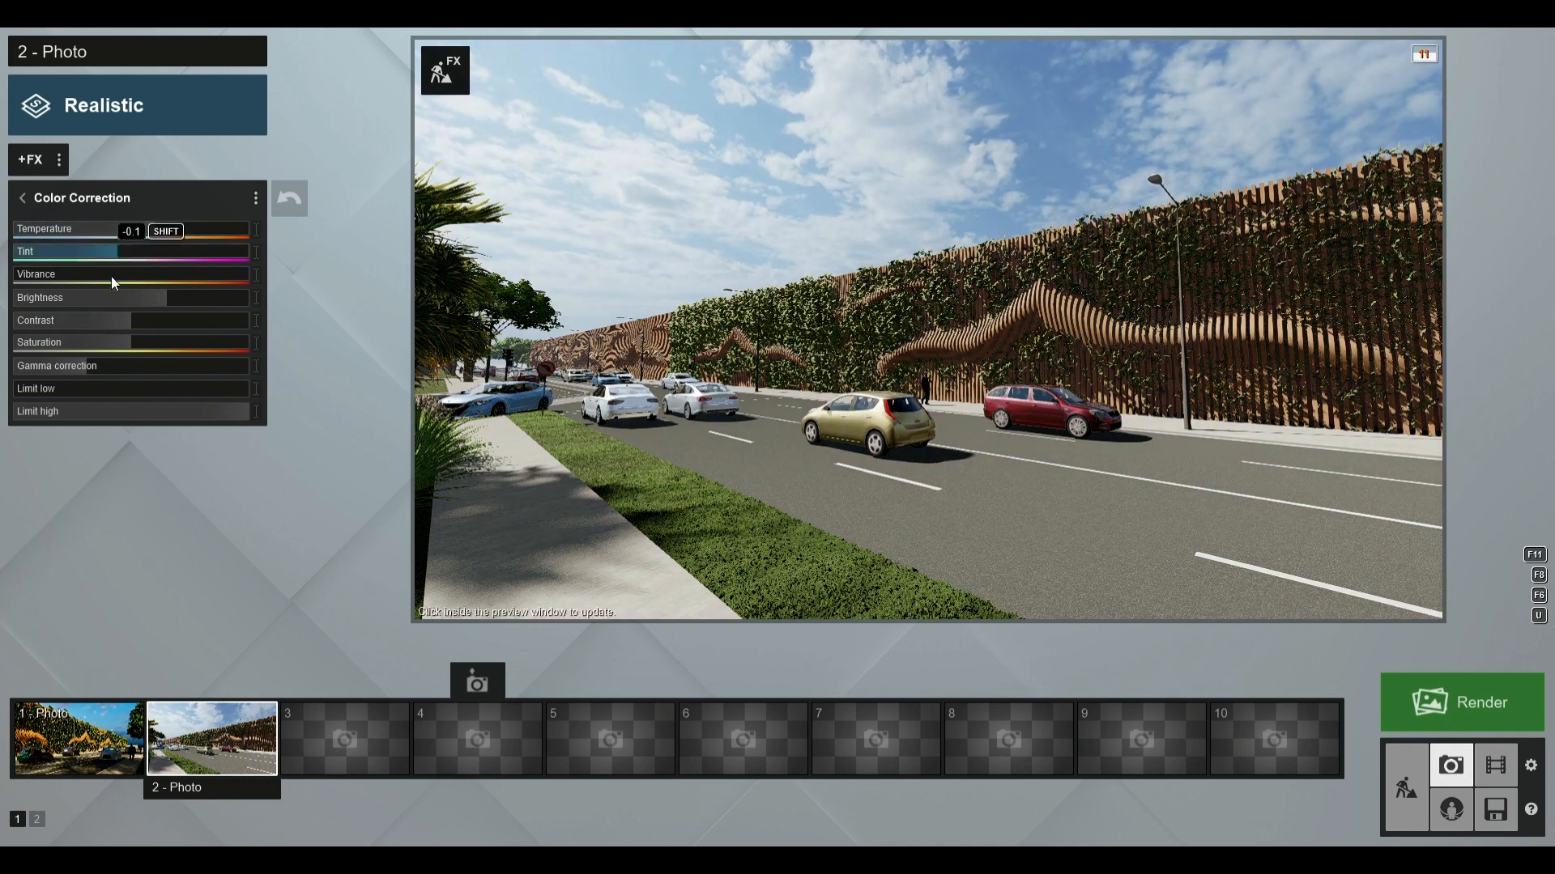
{"action": "left_click", "coordinate": [144, 300]}
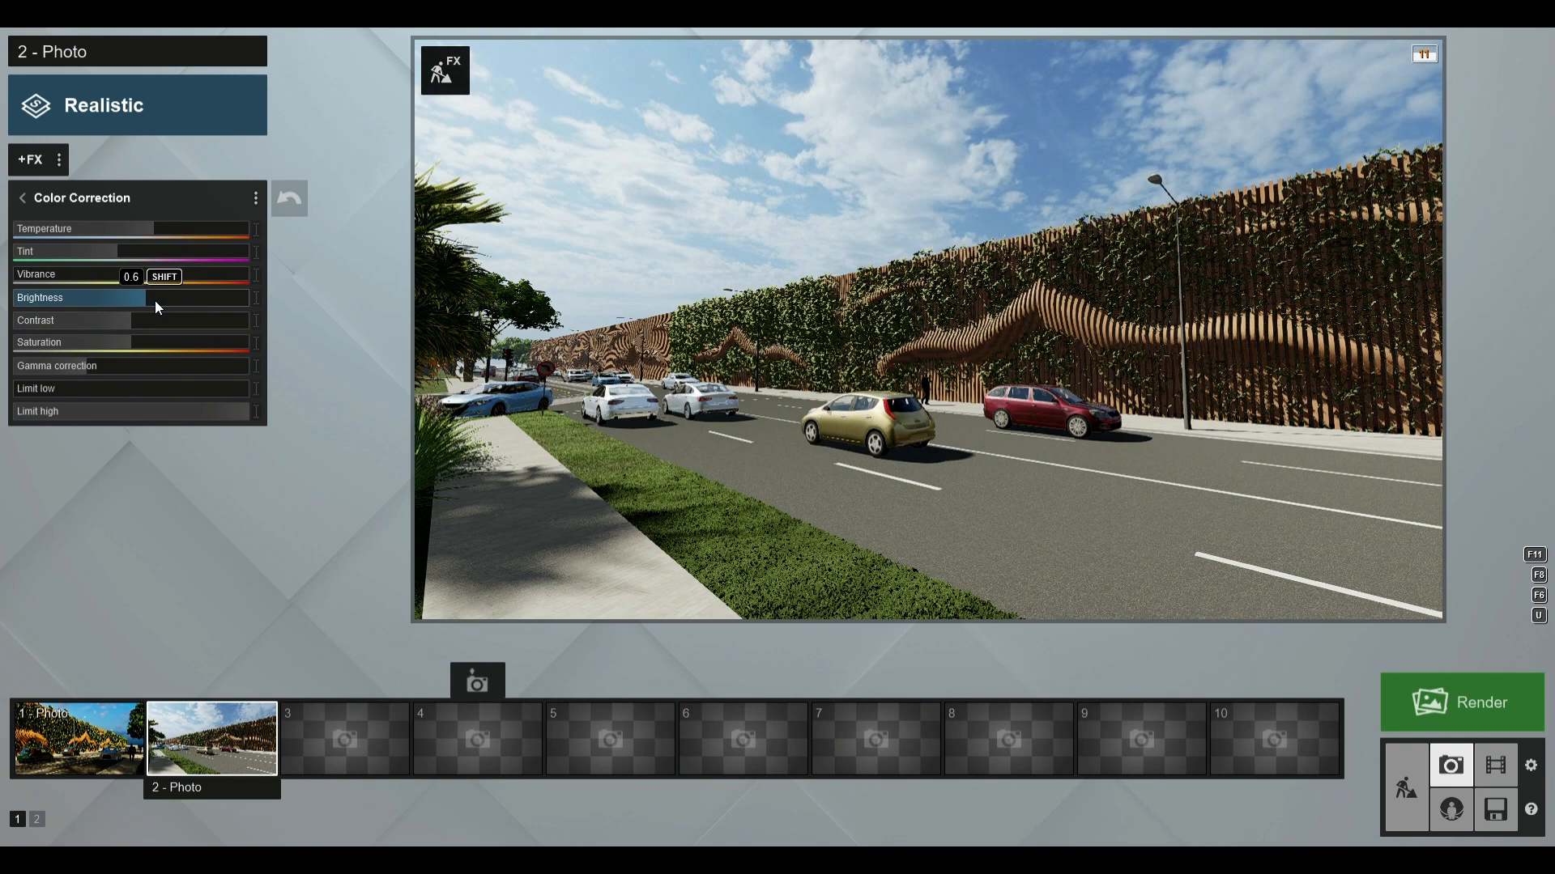
Tilt the camera down to show more of the sidewalk and grass, and store this view in photo 2
{"action": "right_click_drag", "start_coordinate": [876, 292], "coordinate": [866, 366]}
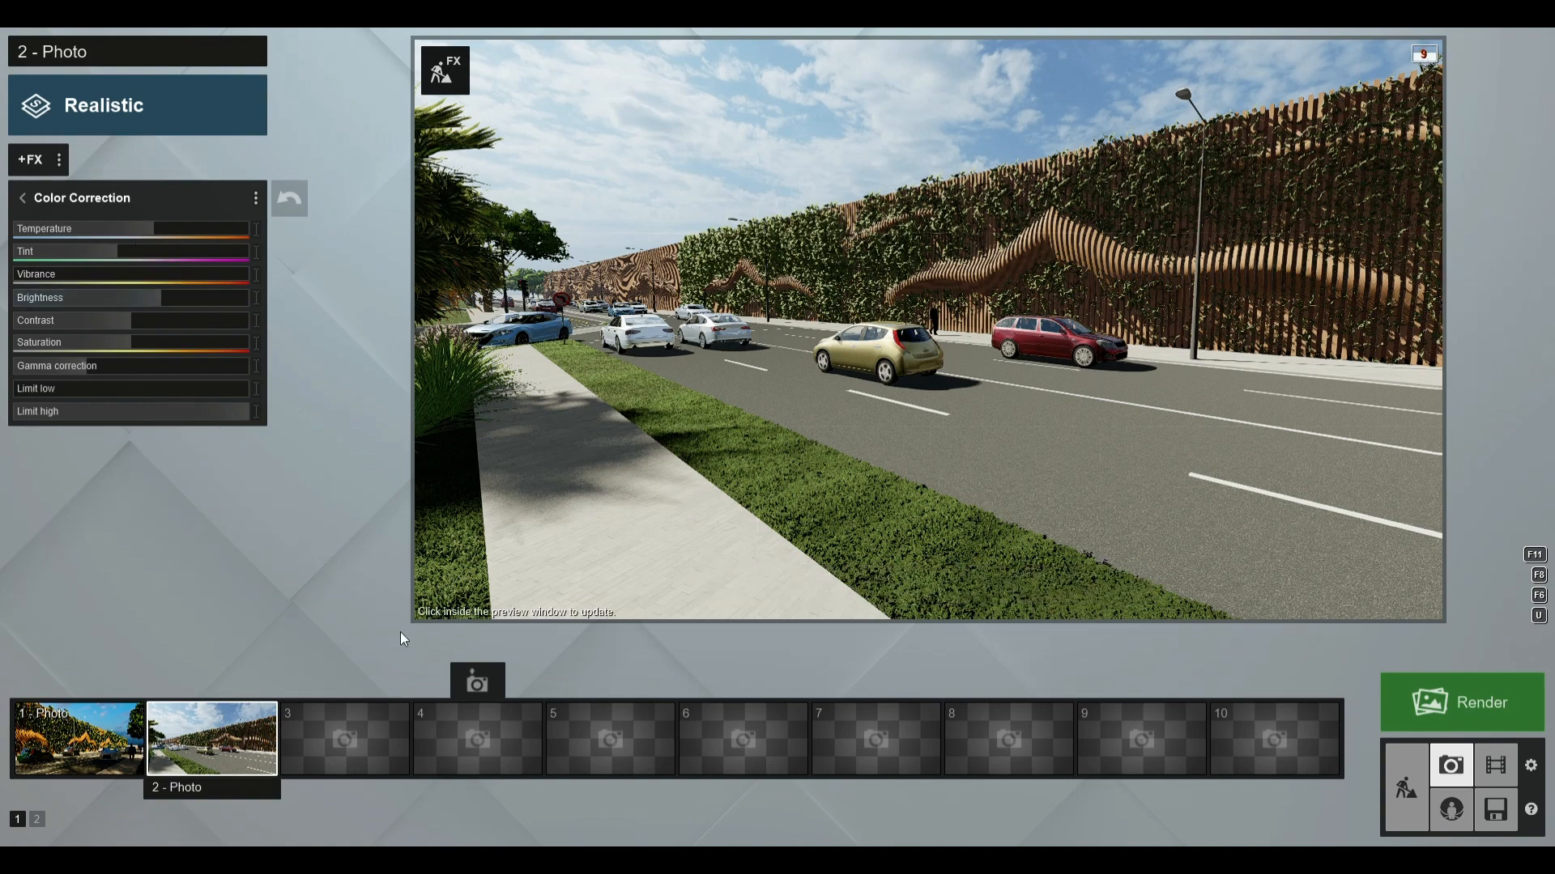
{"action": "left_click", "coordinate": [195, 683]}
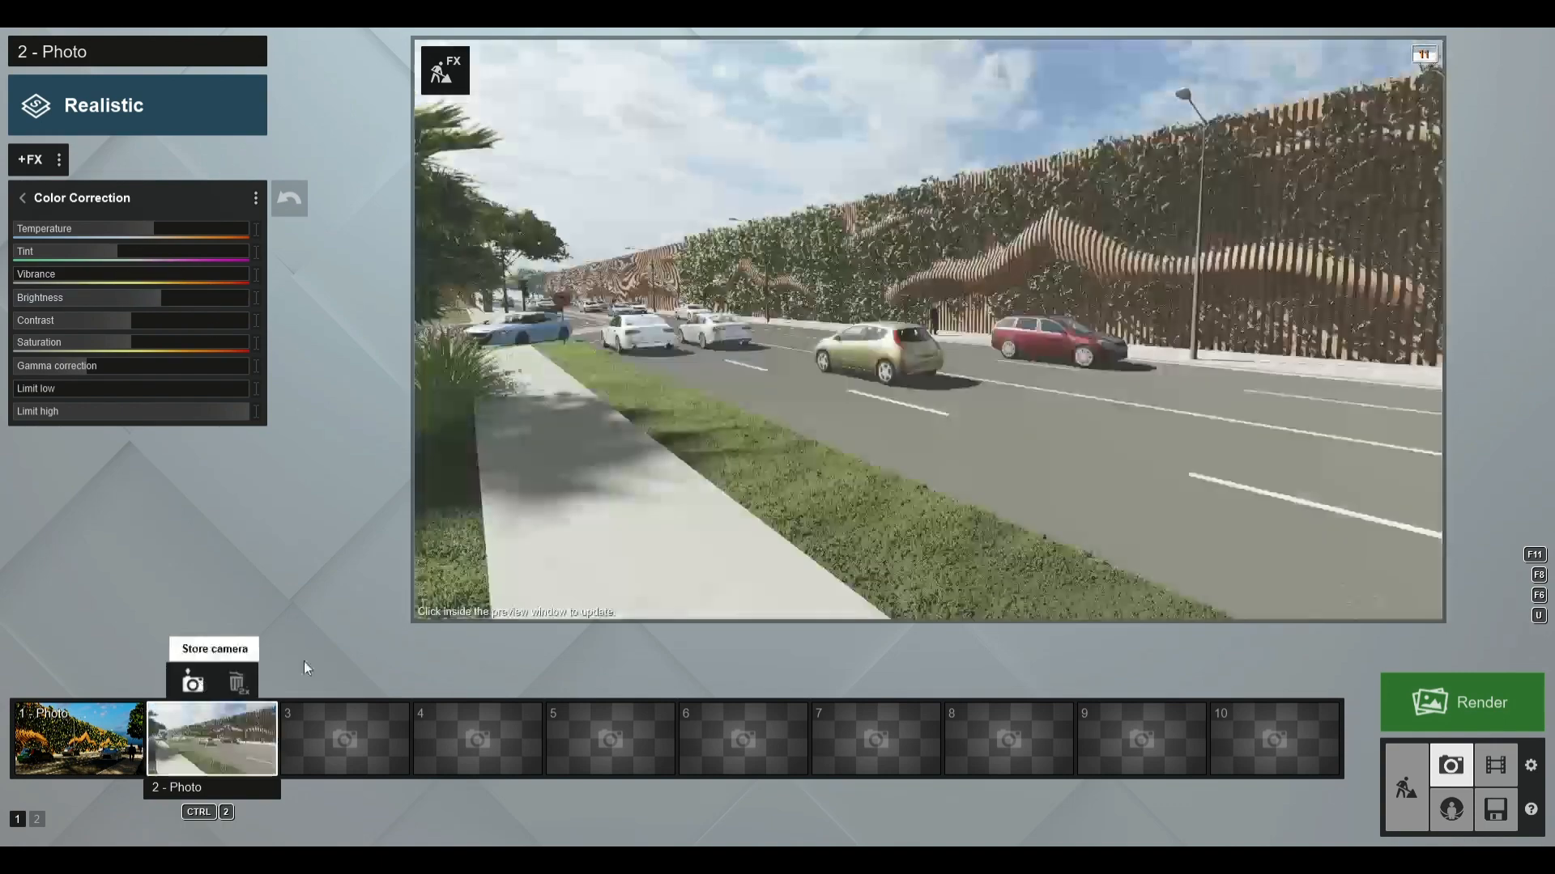
Review the photo render options for the current shot and the photo set, and return to photo 2 without rendering
{"action": "left_click", "coordinate": [1473, 701]}
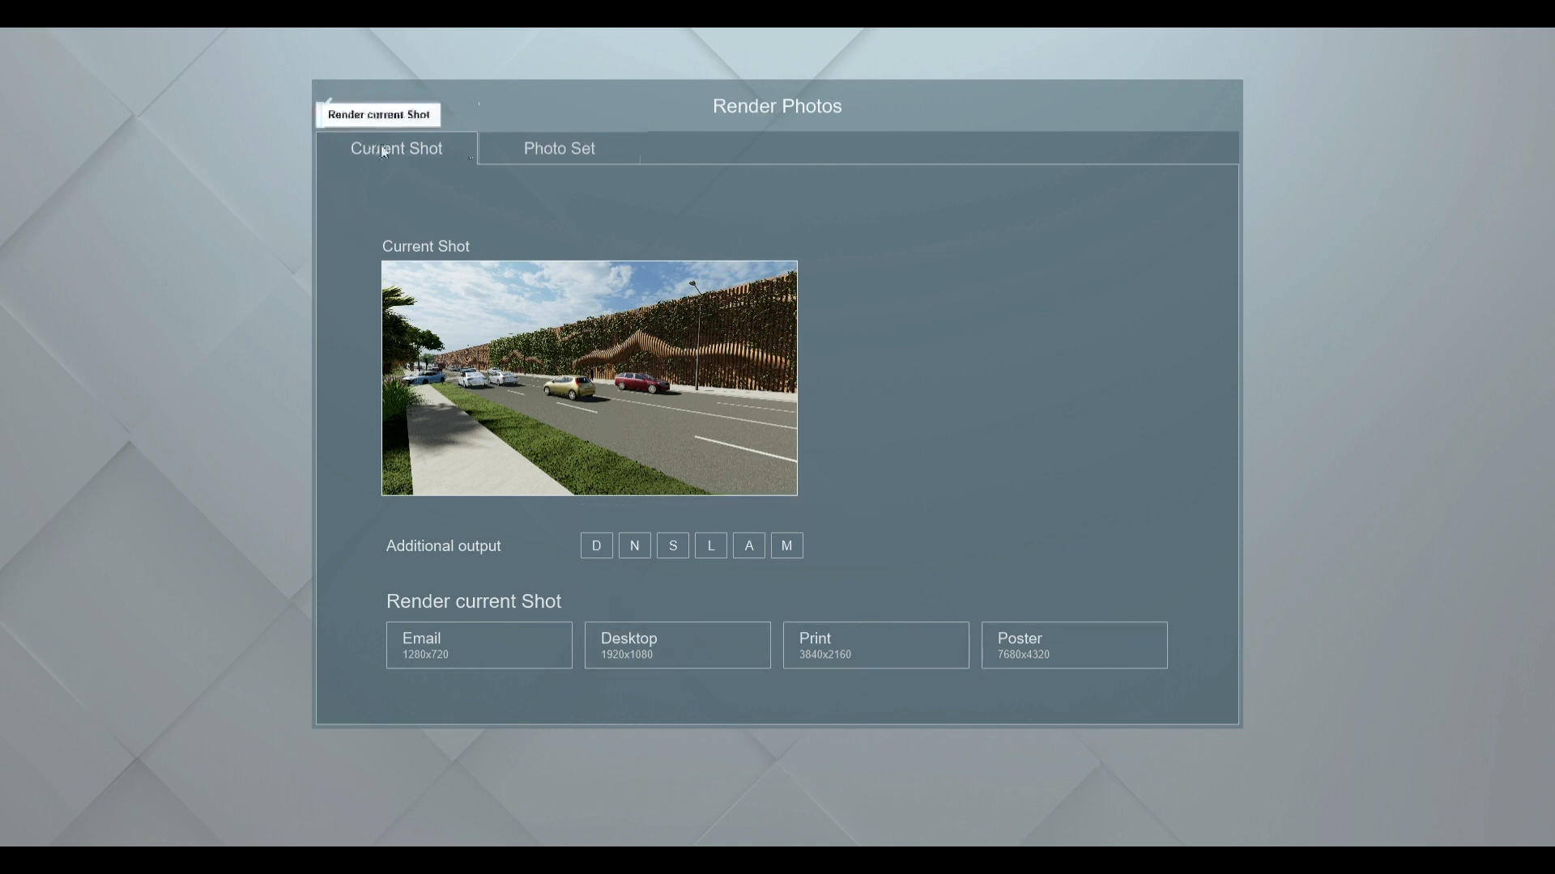
{"action": "left_click", "coordinate": [560, 149]}
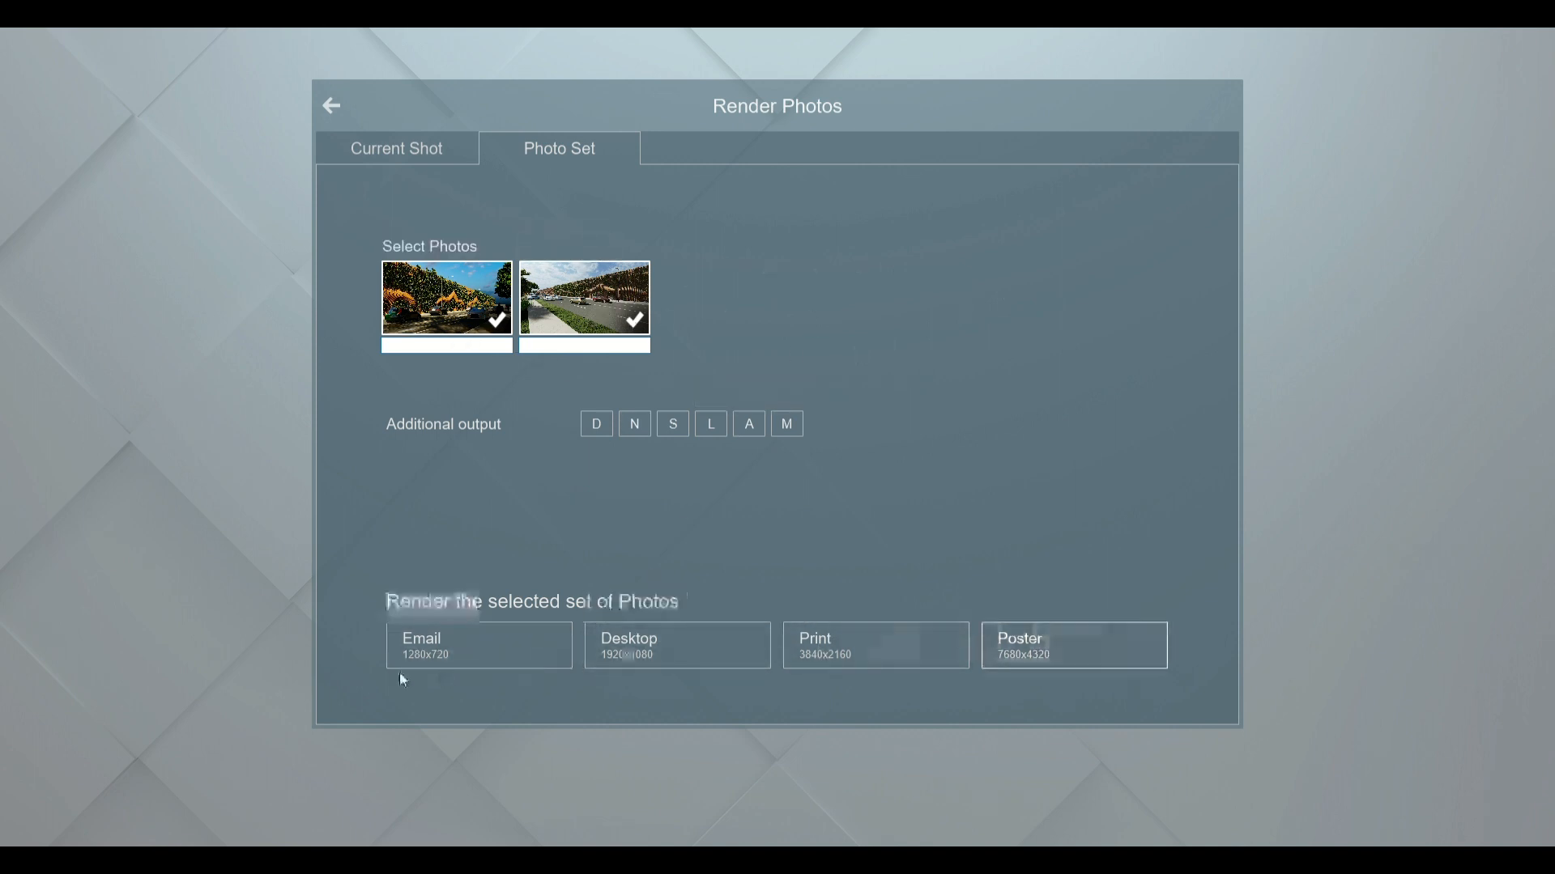
{"action": "left_click", "coordinate": [416, 157]}
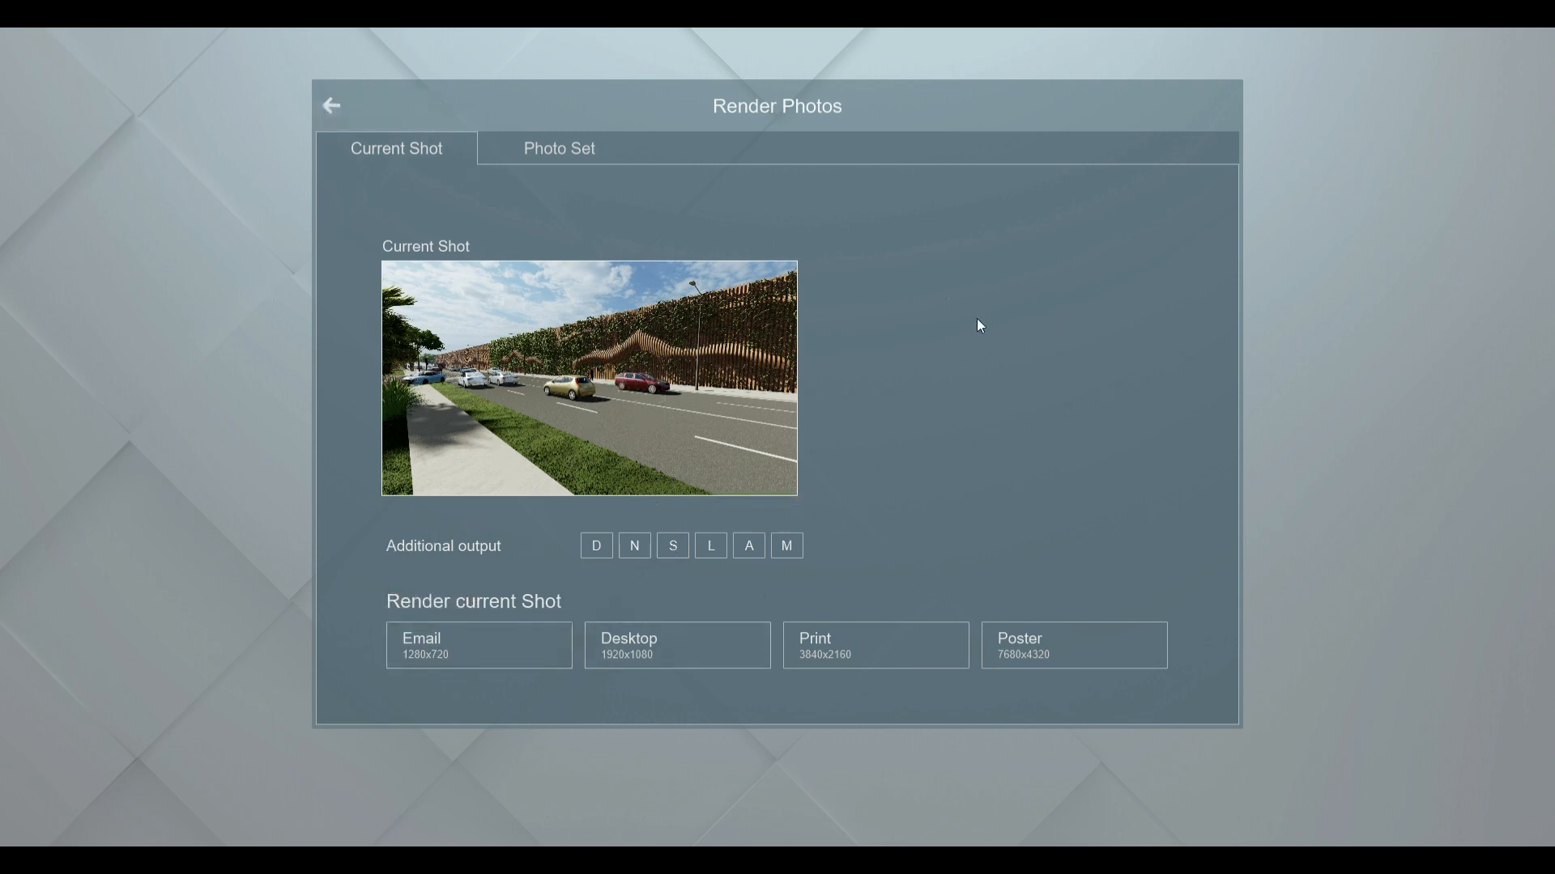
{"action": "left_click", "coordinate": [516, 154]}
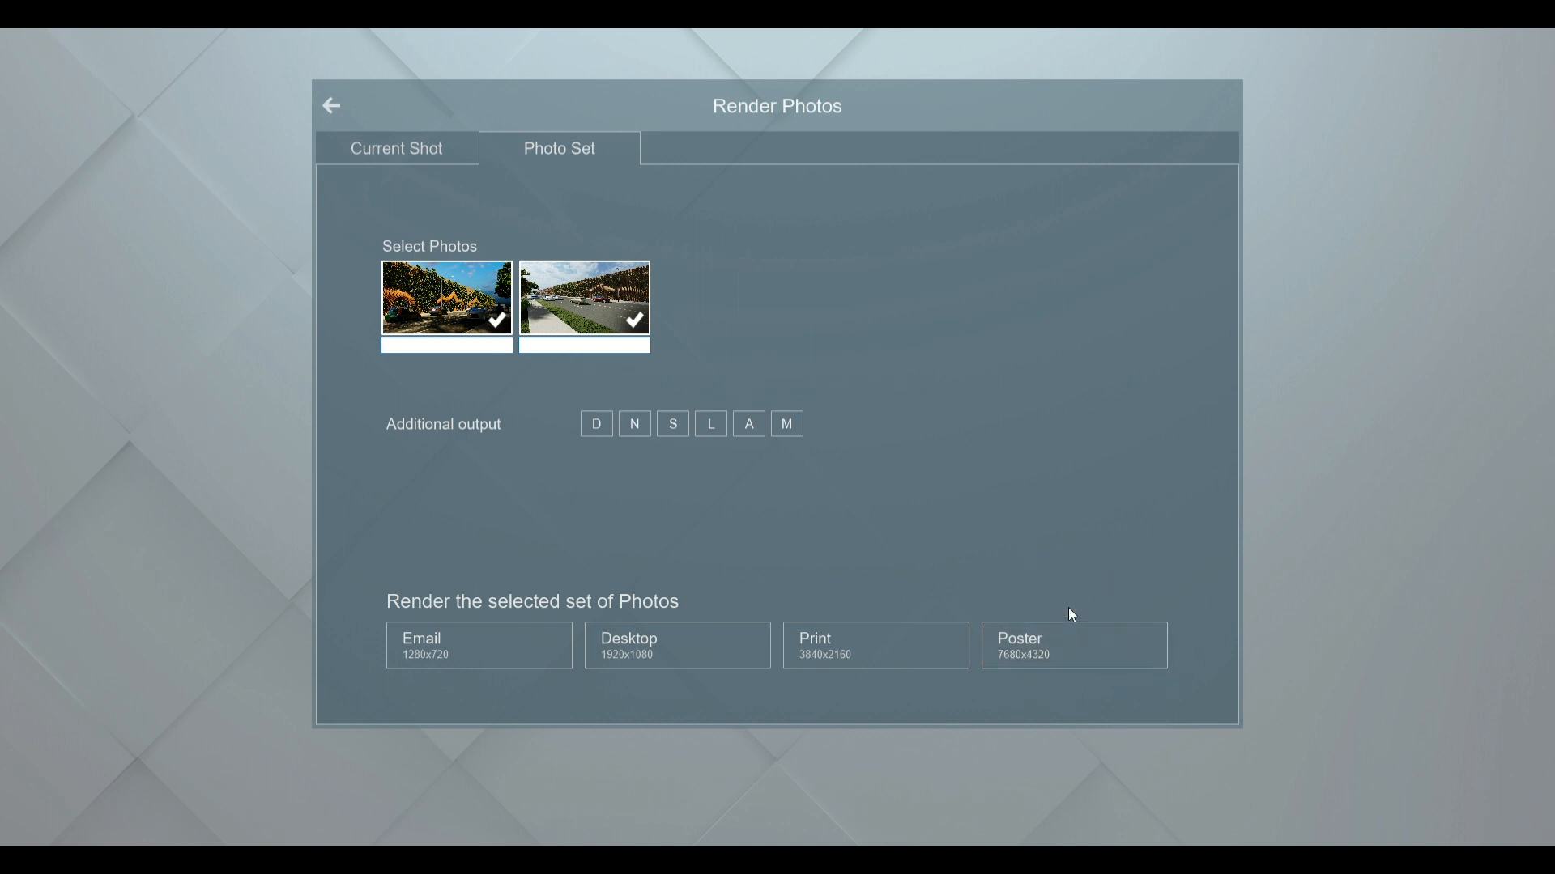
{"action": "left_click", "coordinate": [331, 107]}
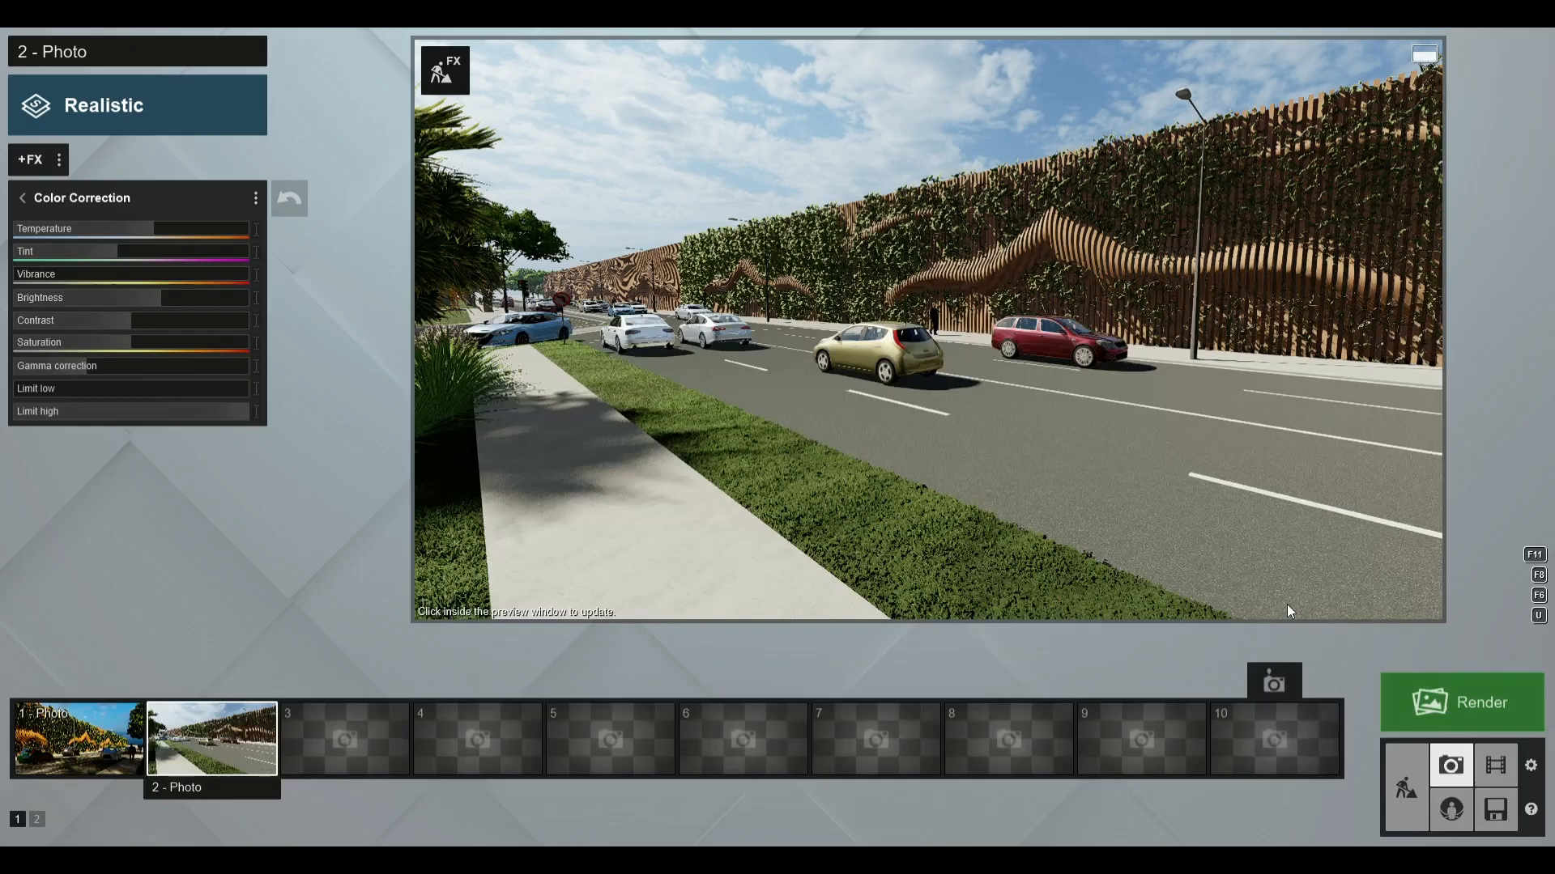
Switch to movie mode and start recording a new camera path clip in empty slot 3
{"action": "left_click", "coordinate": [1490, 769]}
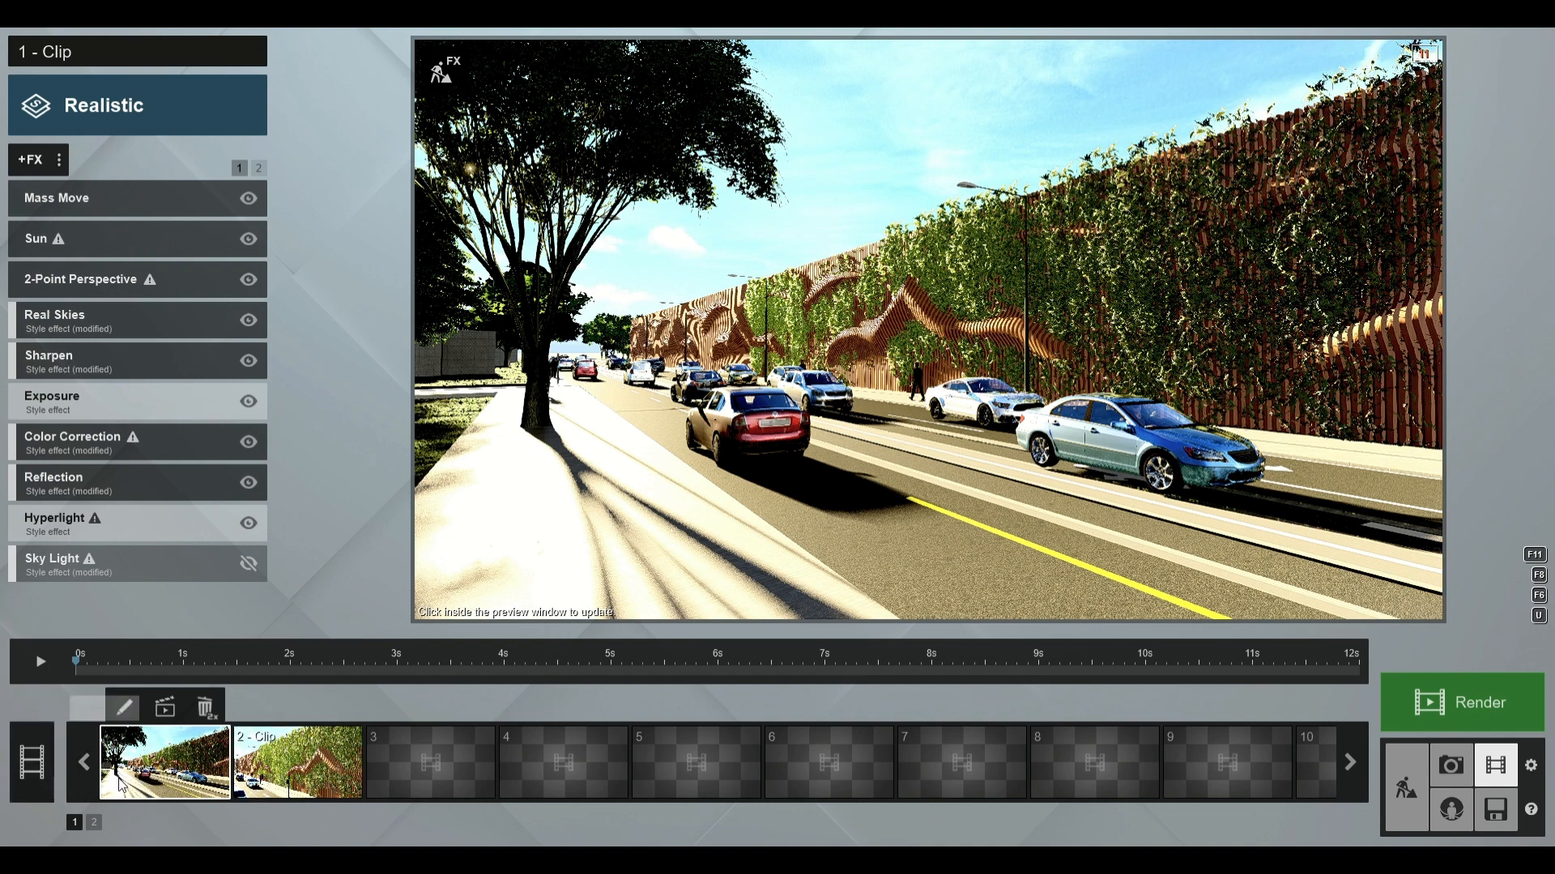
{"action": "left_click", "coordinate": [442, 770]}
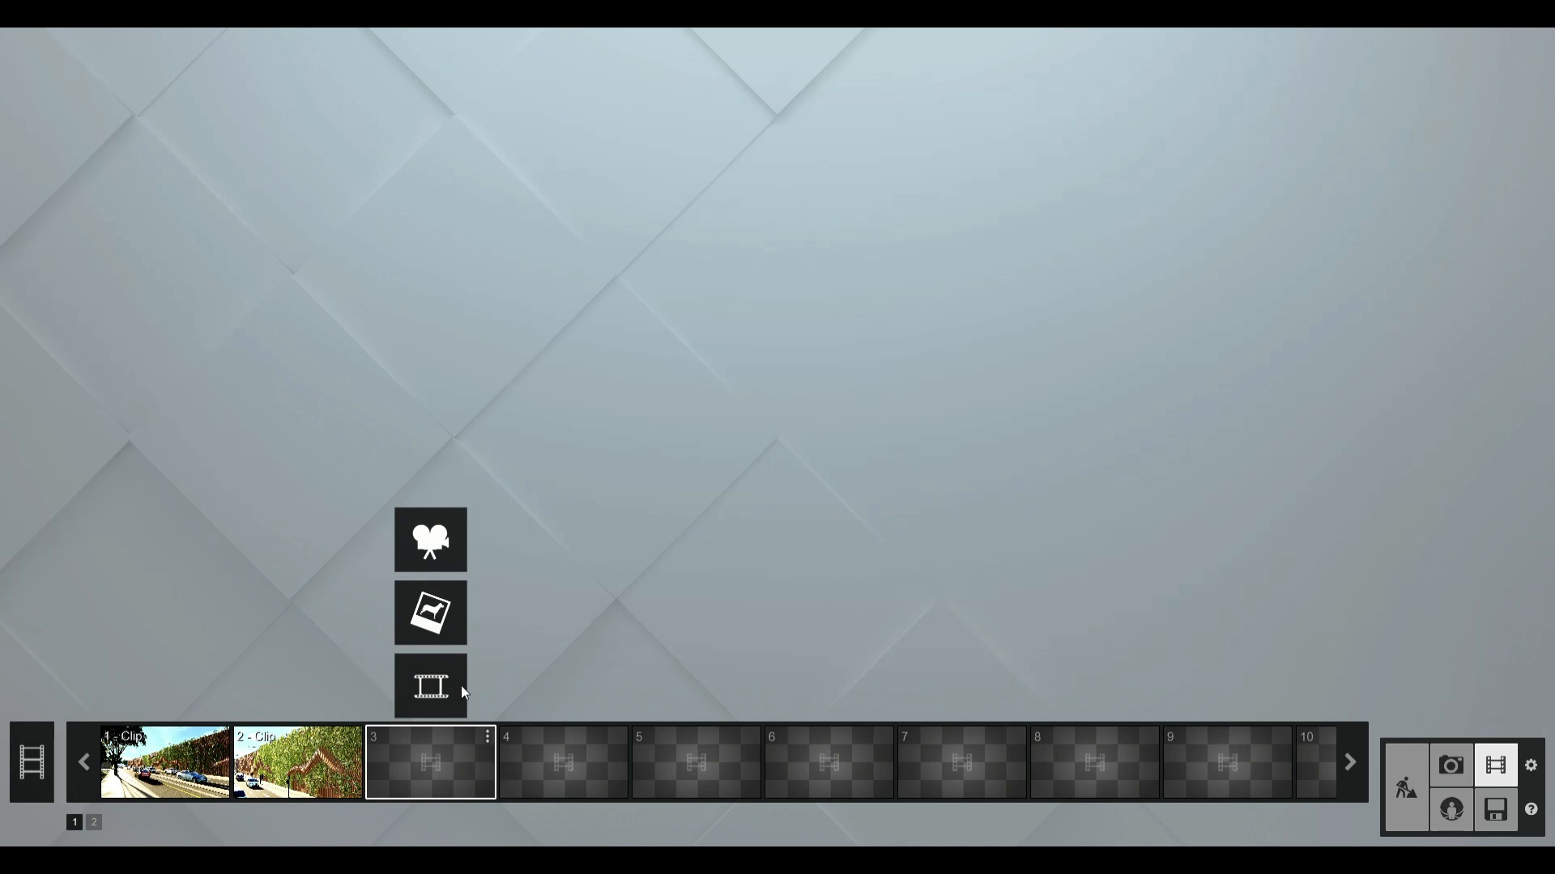
{"action": "left_click", "coordinate": [440, 550]}
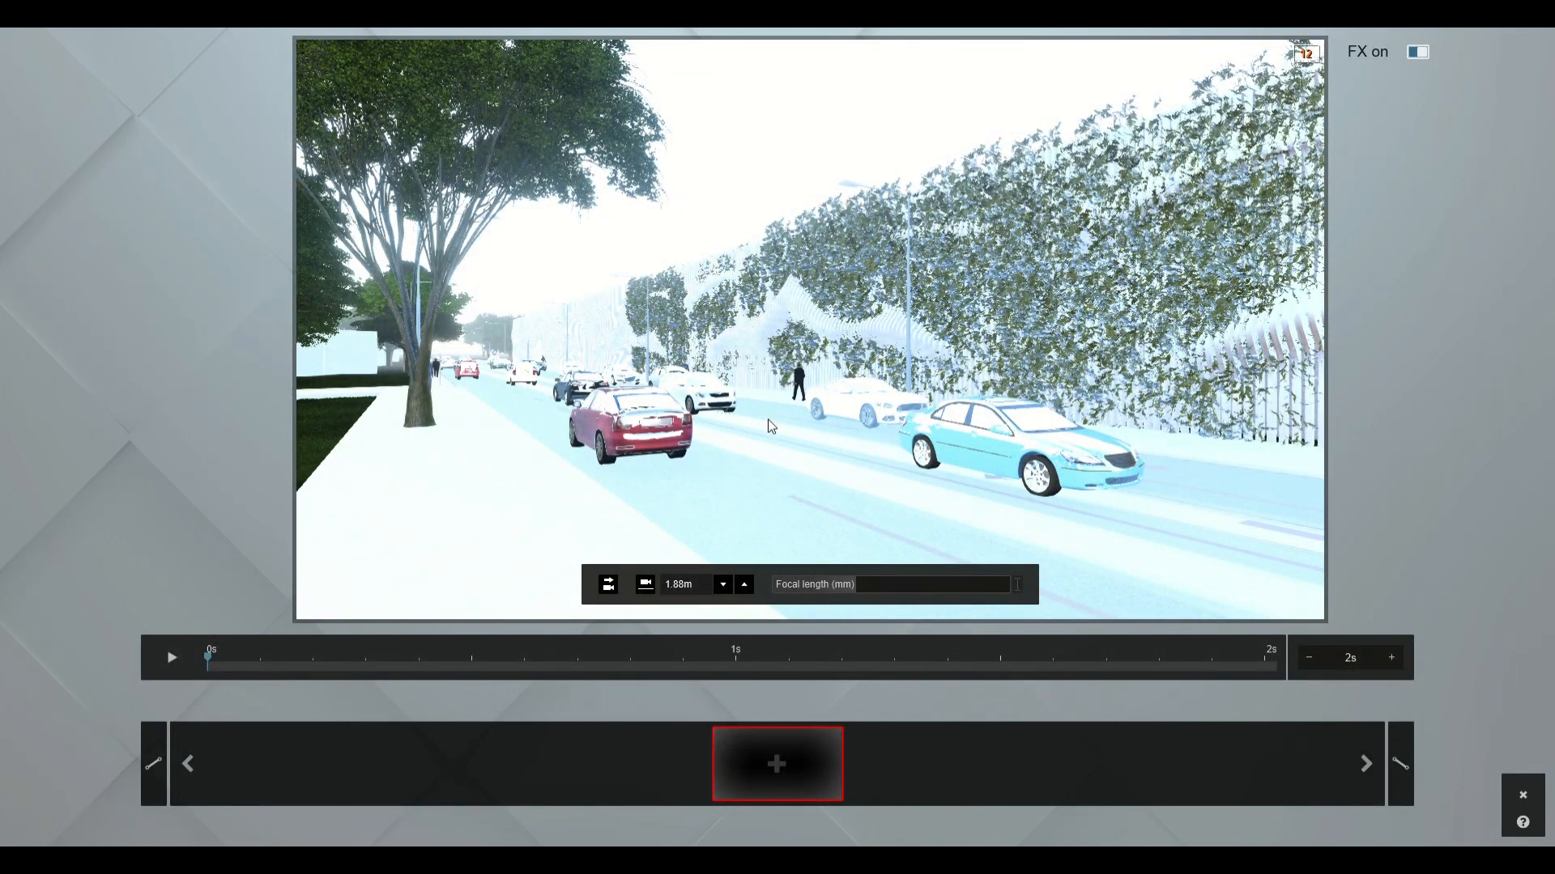
Add the opening camera keyframe looking down the street from beside the palm and grass verge, about 3.4 m high
{"action": "key", "text": "s"}
{"action": "key", "text": "w"}
{"action": "mouse_move", "coordinate": [772, 426]}
{"action": "right_mouse_down"}
{"action": "mouse_move", "coordinate": [826, 445]}
{"action": "mouse_move", "coordinate": [1004, 450]}
{"action": "mouse_move", "coordinate": [770, 445]}
{"action": "right_mouse_up"}
{"action": "key", "text": "s"}
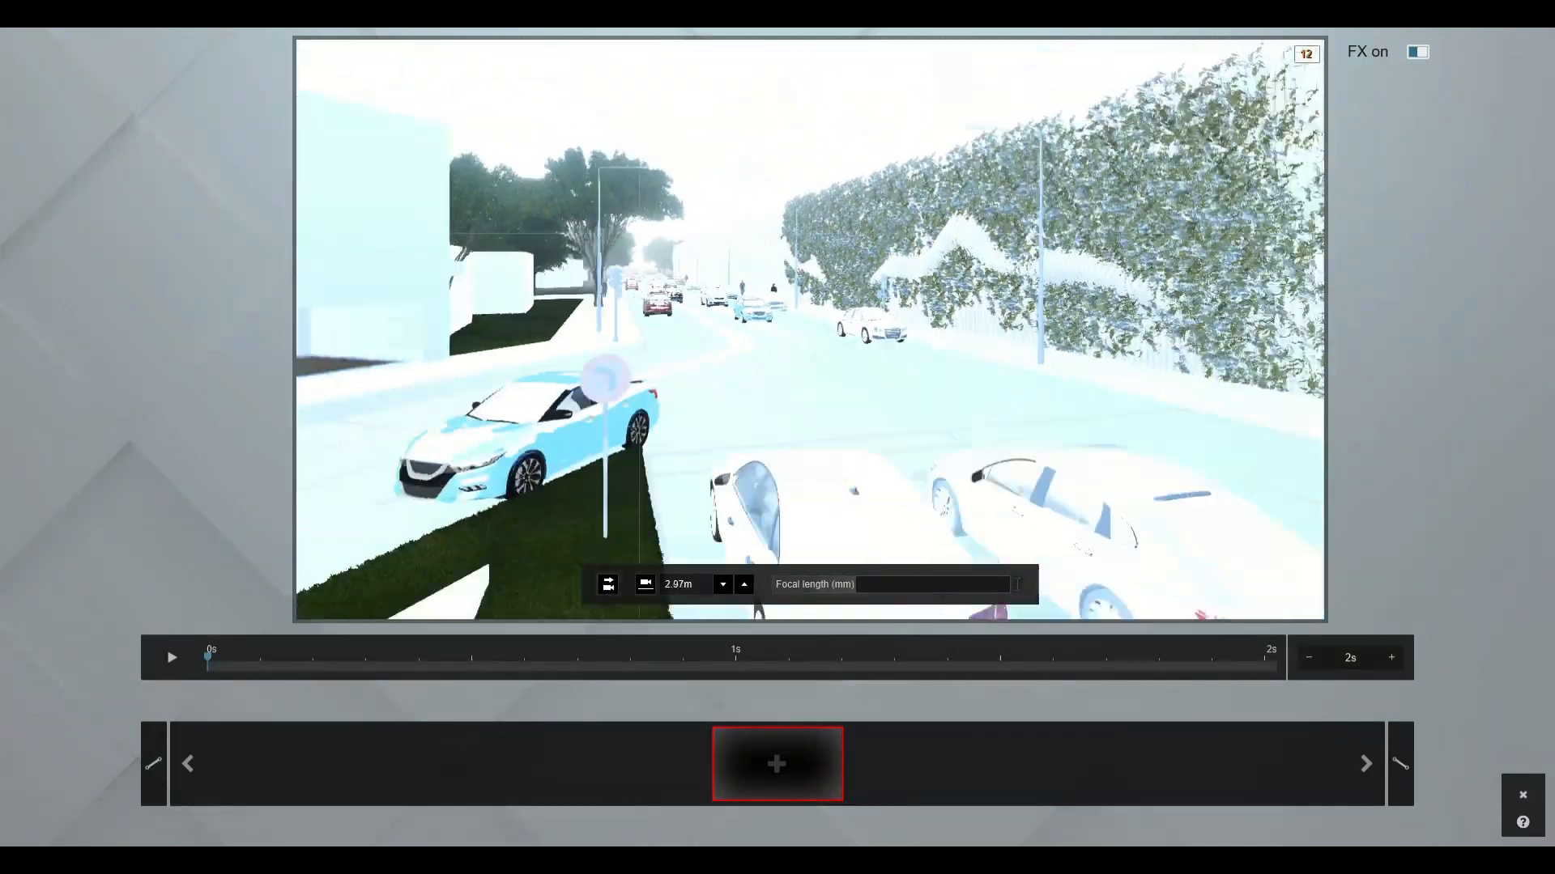
{"action": "key", "text": "s"}
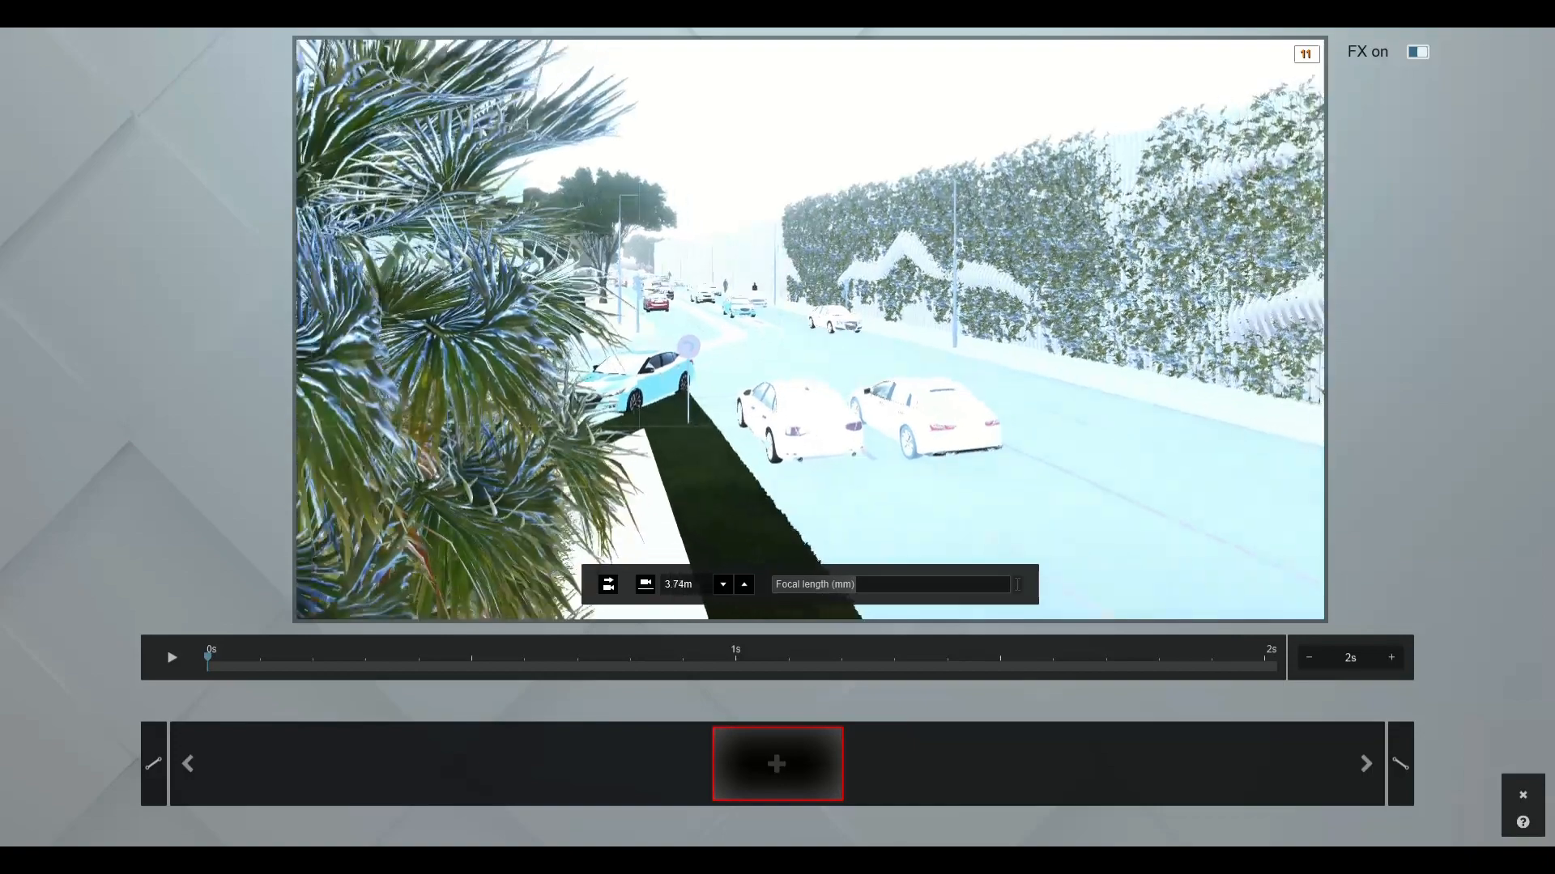
{"action": "key", "text": "w"}
{"action": "right_click_drag", "start_coordinate": [770, 445], "coordinate": [818, 474]}
{"action": "key", "text": "s"}
{"action": "key", "text": "s"}
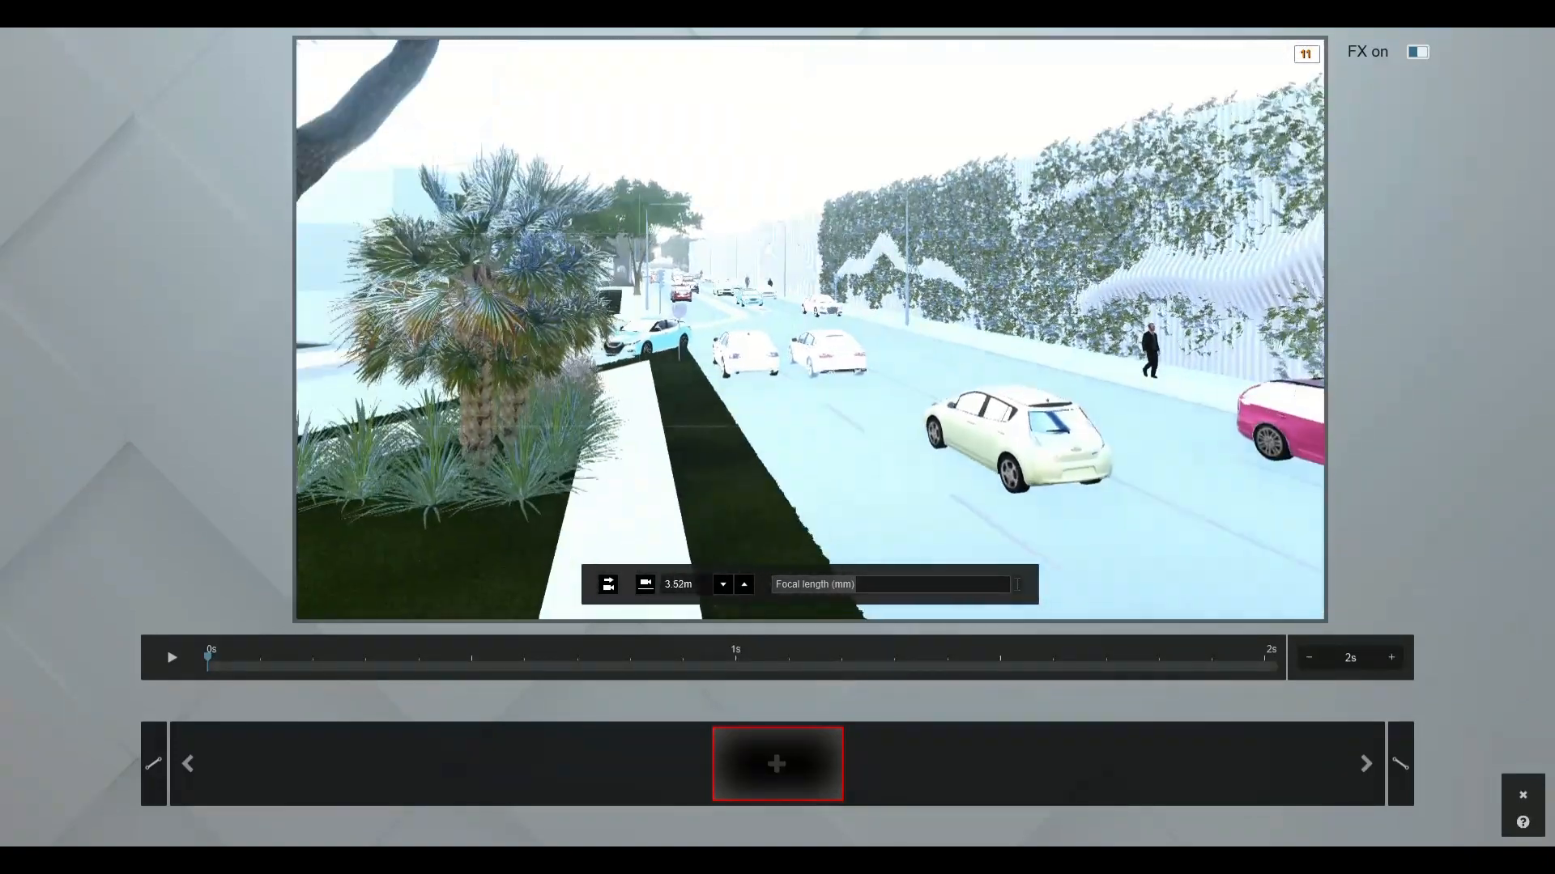
{"action": "right_click_drag", "start_coordinate": [728, 424], "coordinate": [763, 416]}
{"action": "key", "text": "w"}
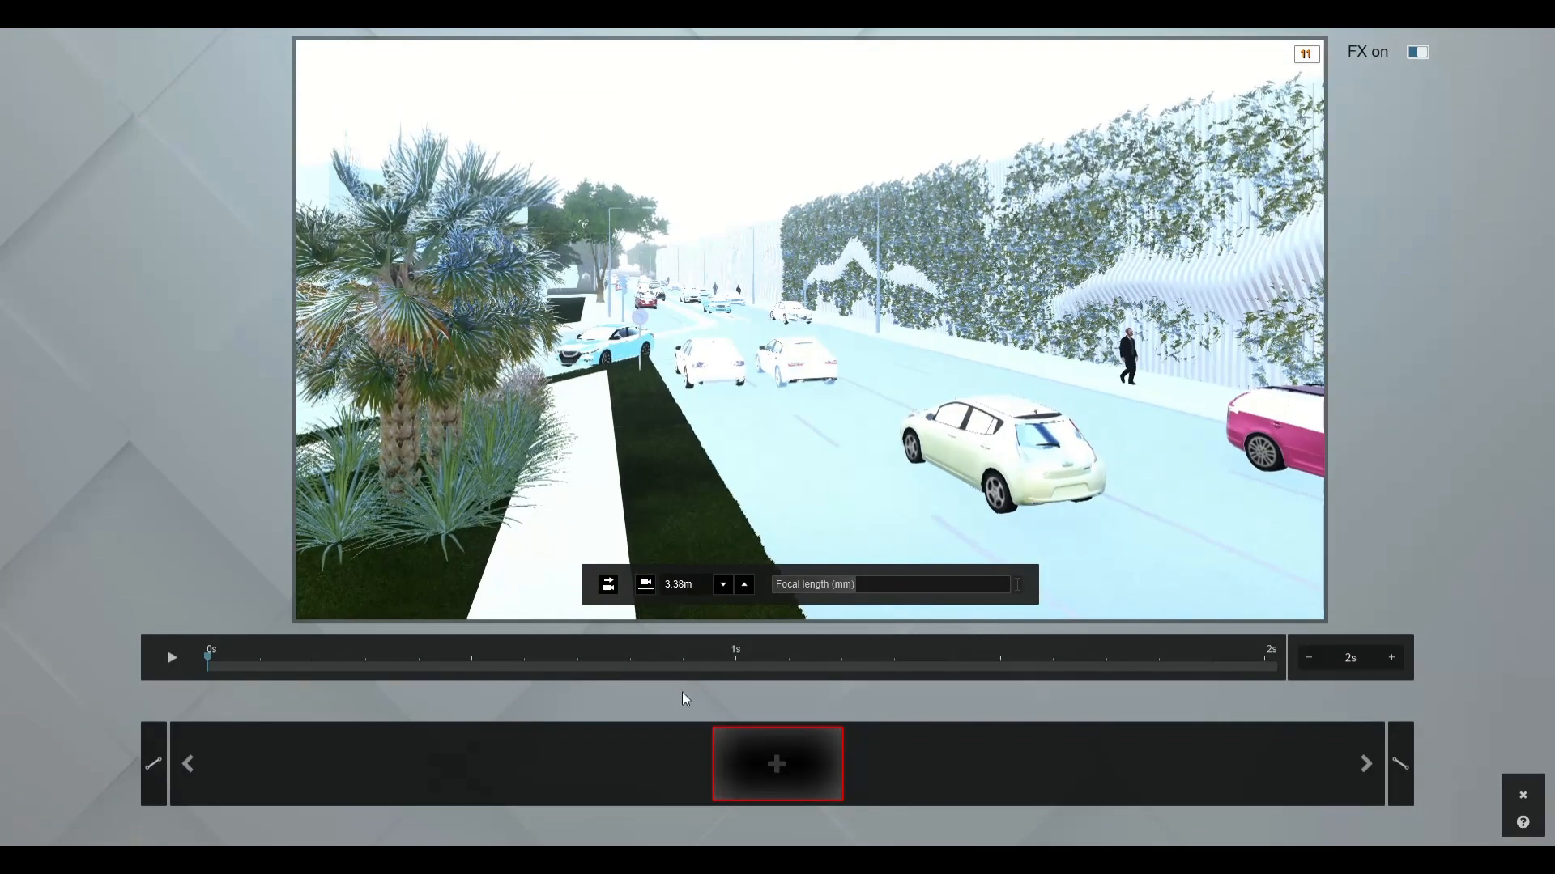
{"action": "left_click", "coordinate": [788, 762]}
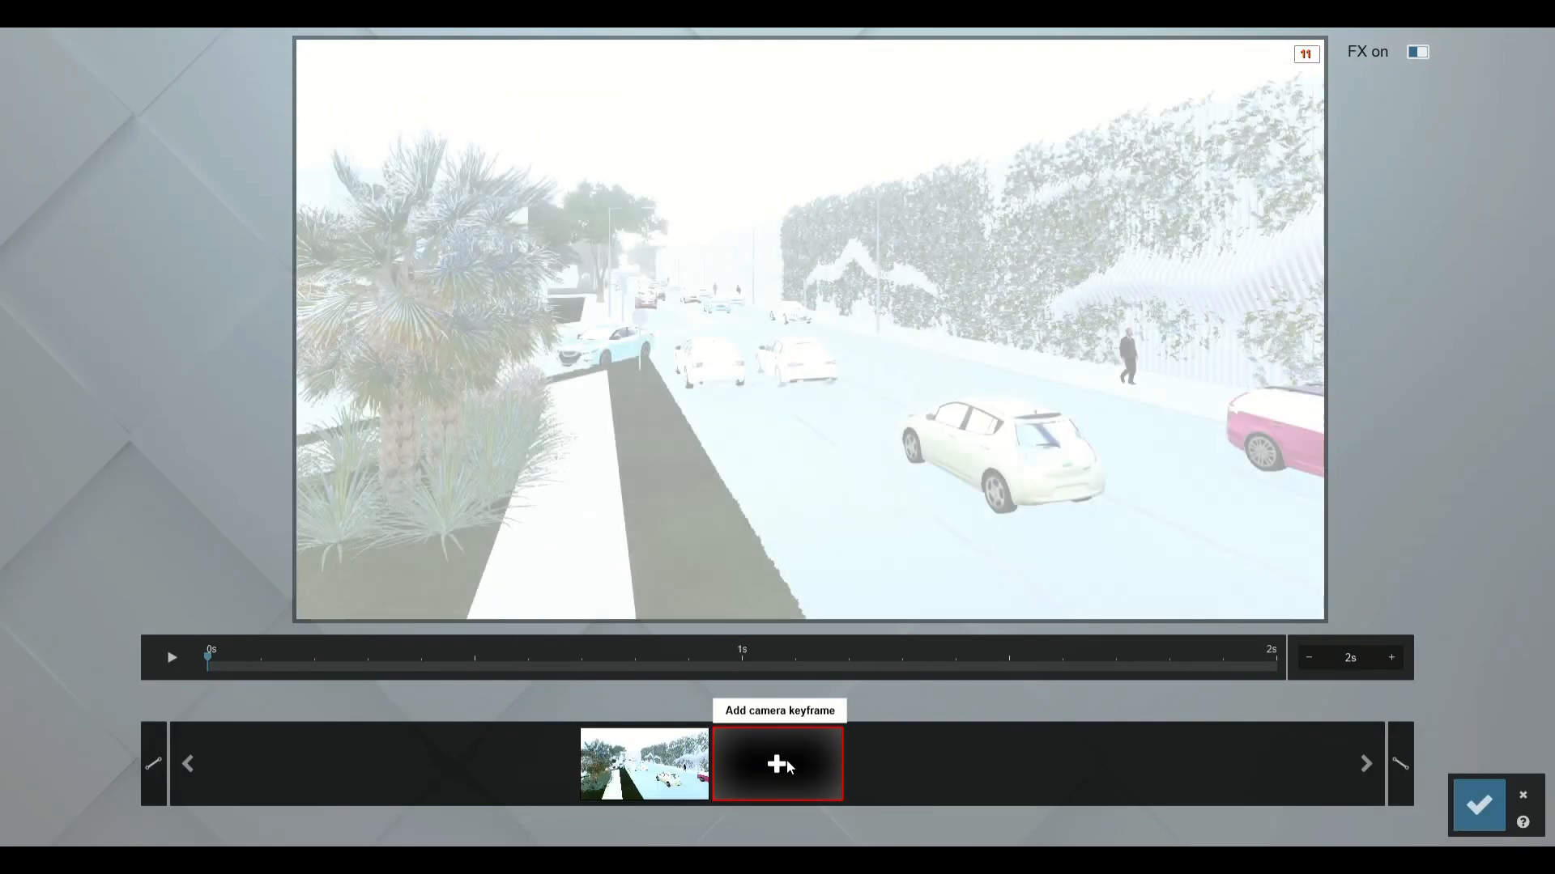
Add a second camera keyframe on the sidewalk beside the green wall, facing the traffic light, about 1.2 m high
{"action": "key", "text": "w"}
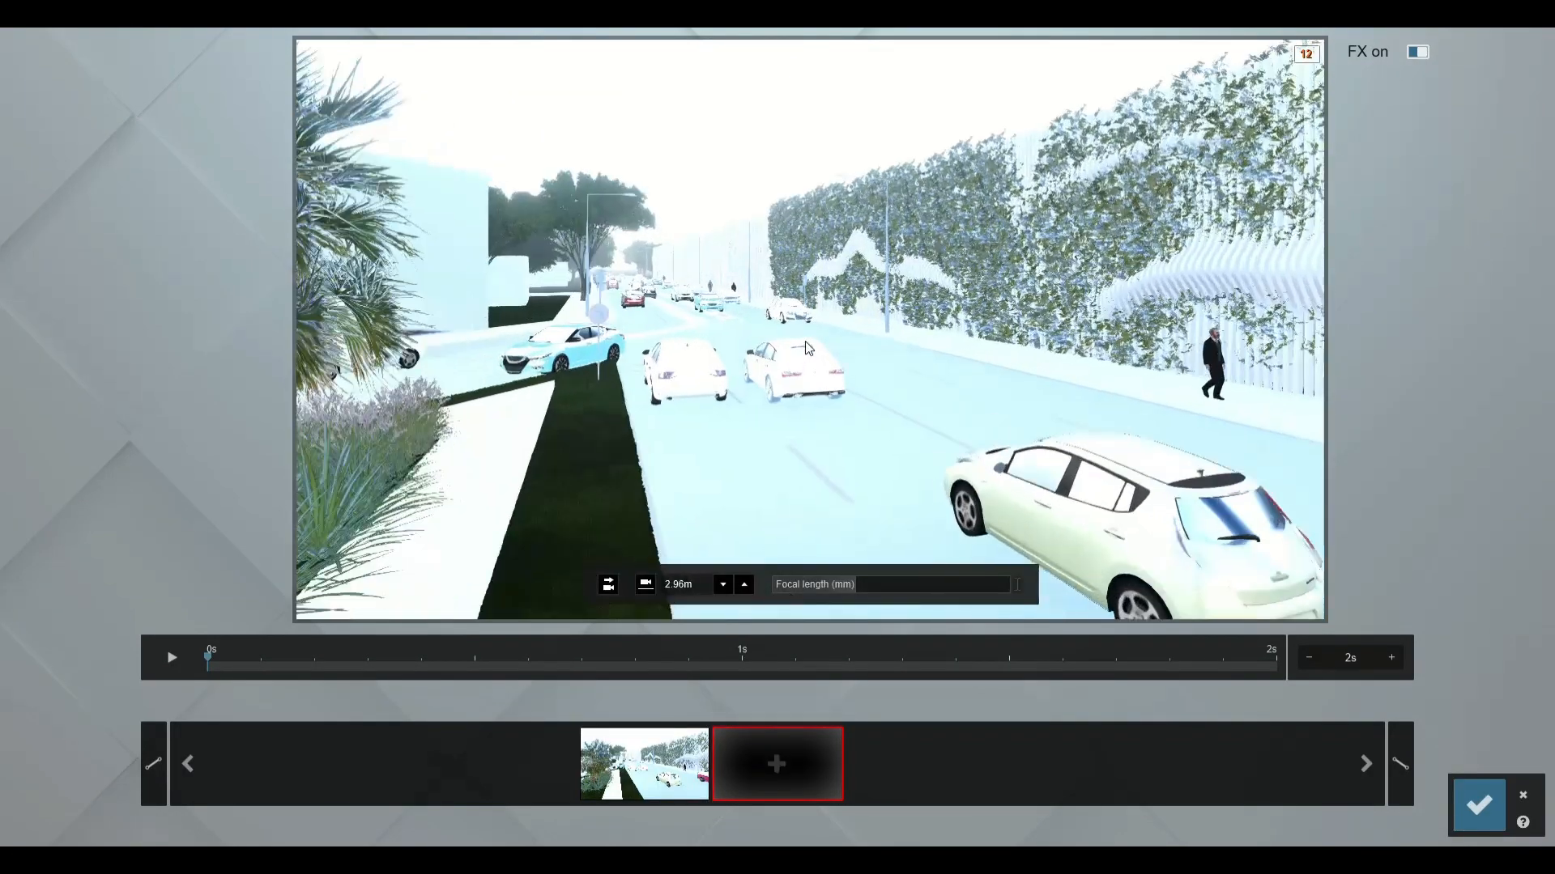
{"action": "mouse_move", "coordinate": [813, 453]}
{"action": "right_mouse_down"}
{"action": "mouse_move", "coordinate": [813, 405]}
{"action": "mouse_move", "coordinate": [895, 450]}
{"action": "mouse_move", "coordinate": [969, 458]}
{"action": "mouse_move", "coordinate": [813, 450]}
{"action": "mouse_move", "coordinate": [808, 432]}
{"action": "right_mouse_up"}
{"action": "key", "text": "w"}
{"action": "key", "text": "w"}
{"action": "key", "text": "w"}
{"action": "key", "text": "w"}
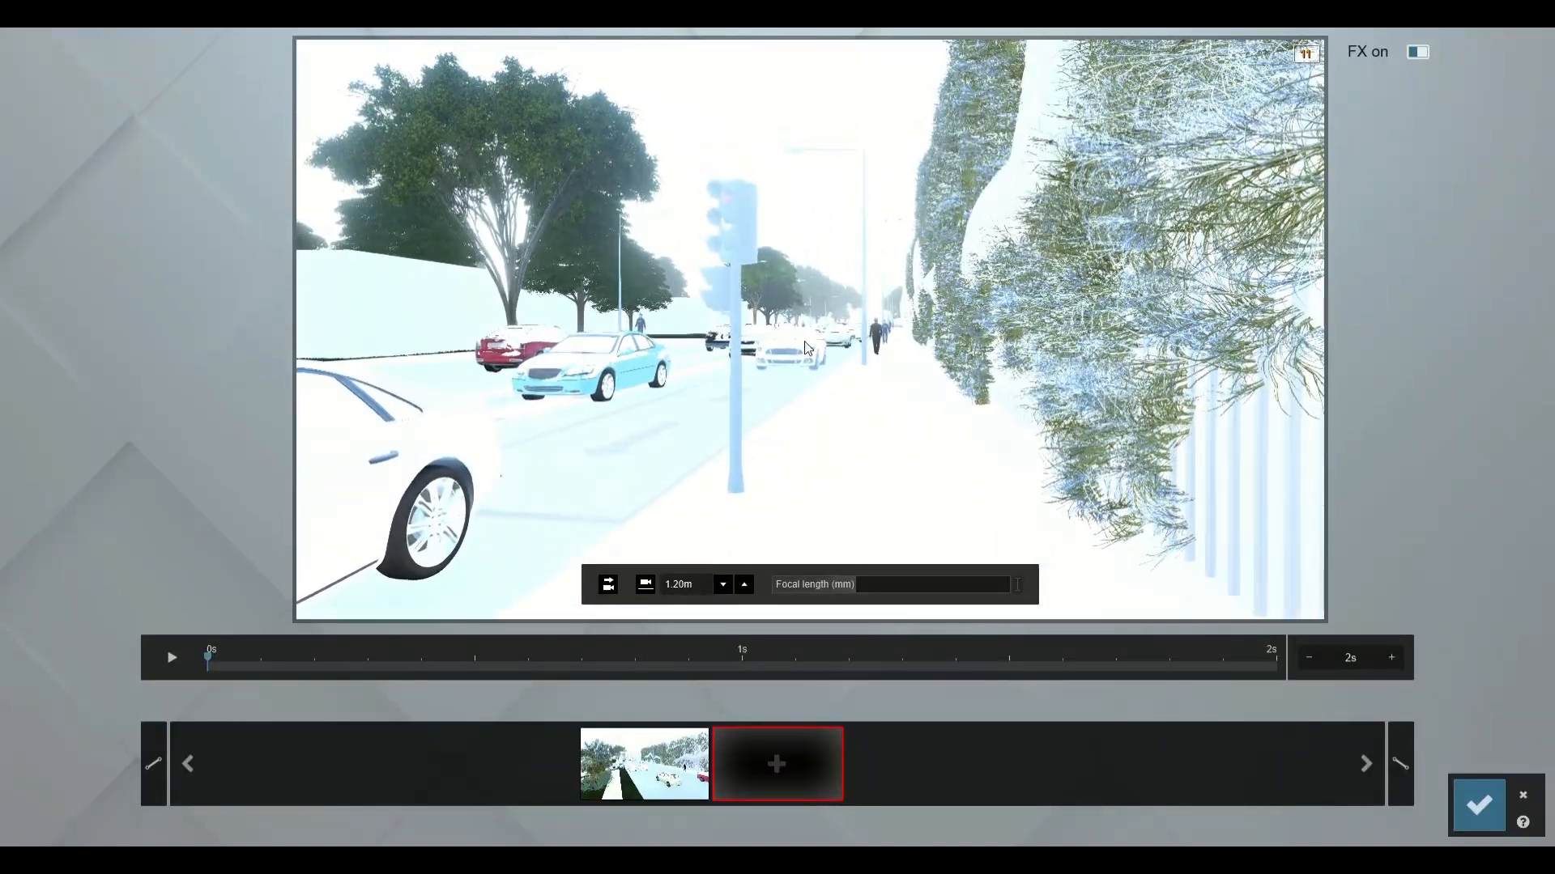
{"action": "left_click", "coordinate": [761, 765]}
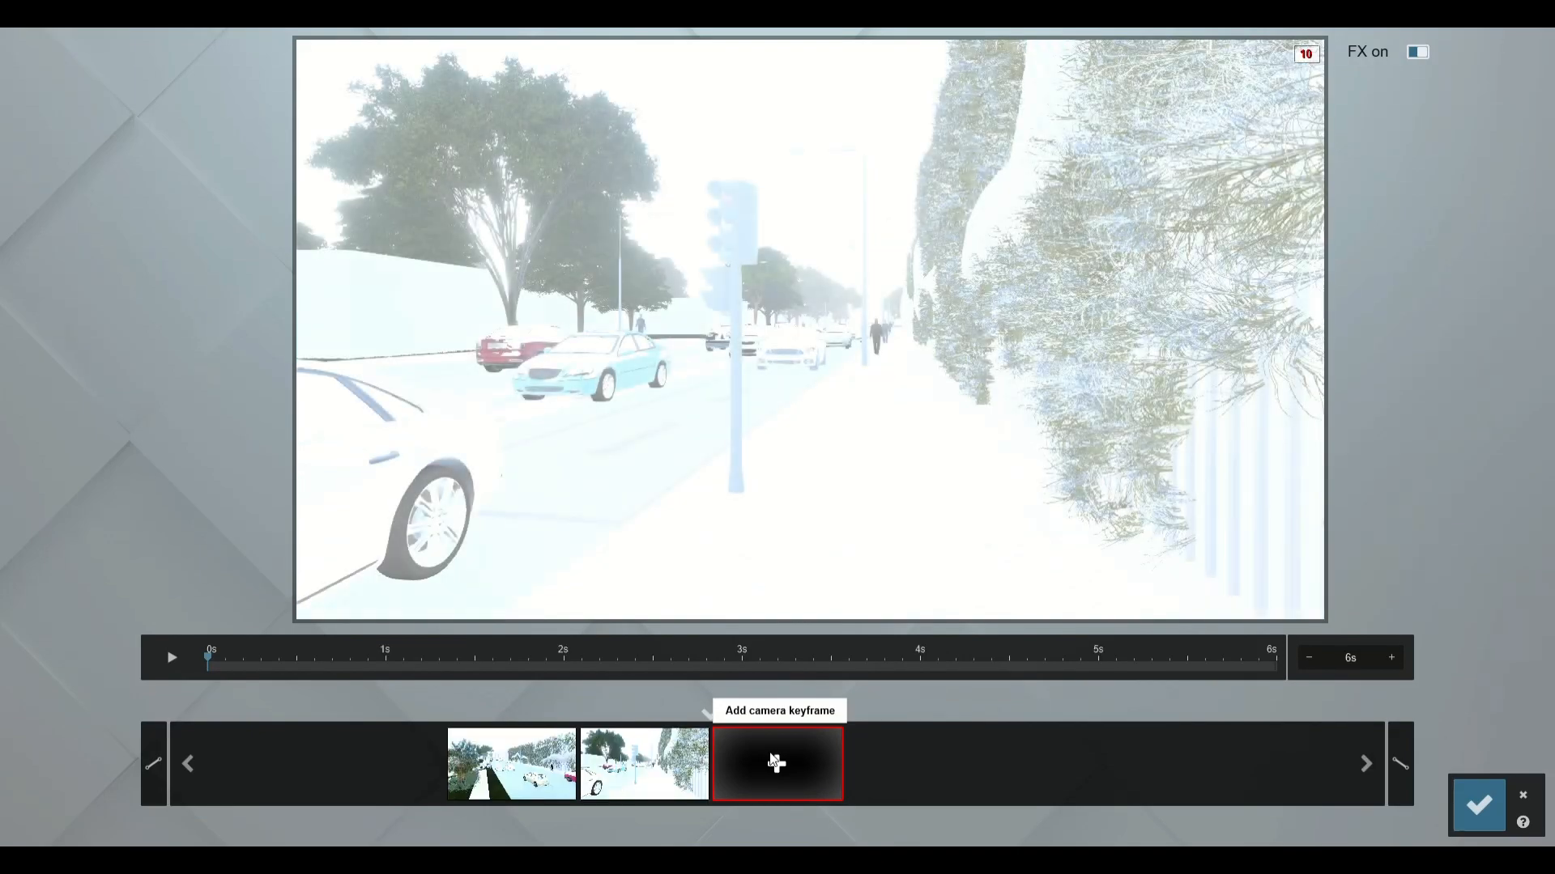
Add a third camera keyframe farther along the street, looking across the road at the slatted green wall, about 3.9 m high
{"action": "key", "text": "w"}
{"action": "key", "text": "w"}
{"action": "right_click_drag", "start_coordinate": [818, 194], "coordinate": [1193, 325]}
{"action": "key", "text": "w"}
{"action": "key", "text": "s"}
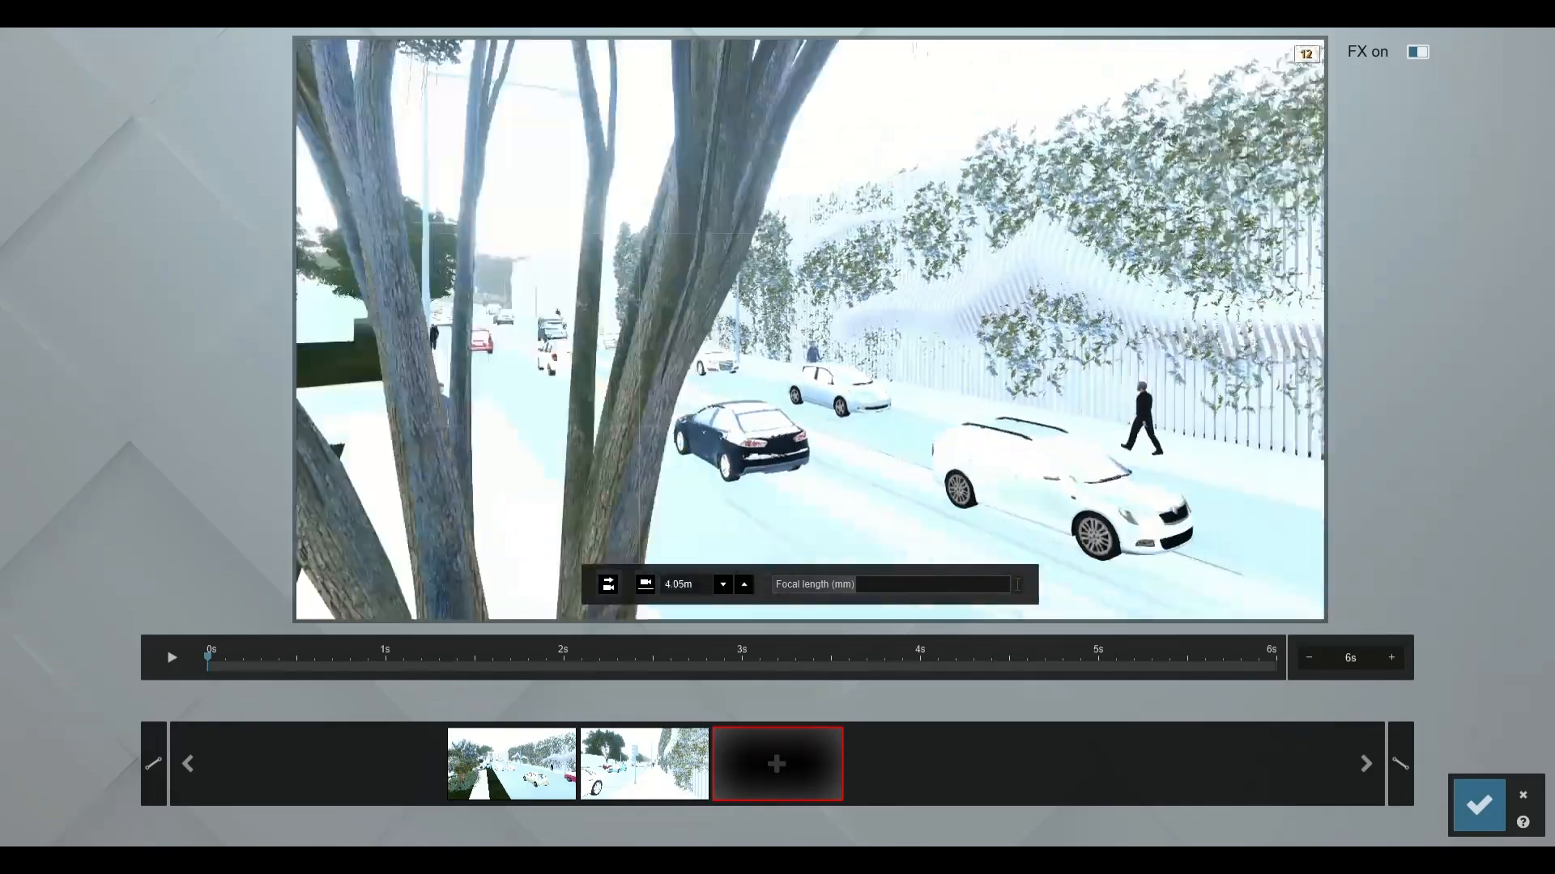
{"action": "key", "text": "w"}
{"action": "key", "text": "w"}
{"action": "right_click_drag", "start_coordinate": [810, 324], "coordinate": [943, 327]}
{"action": "key", "text": "w"}
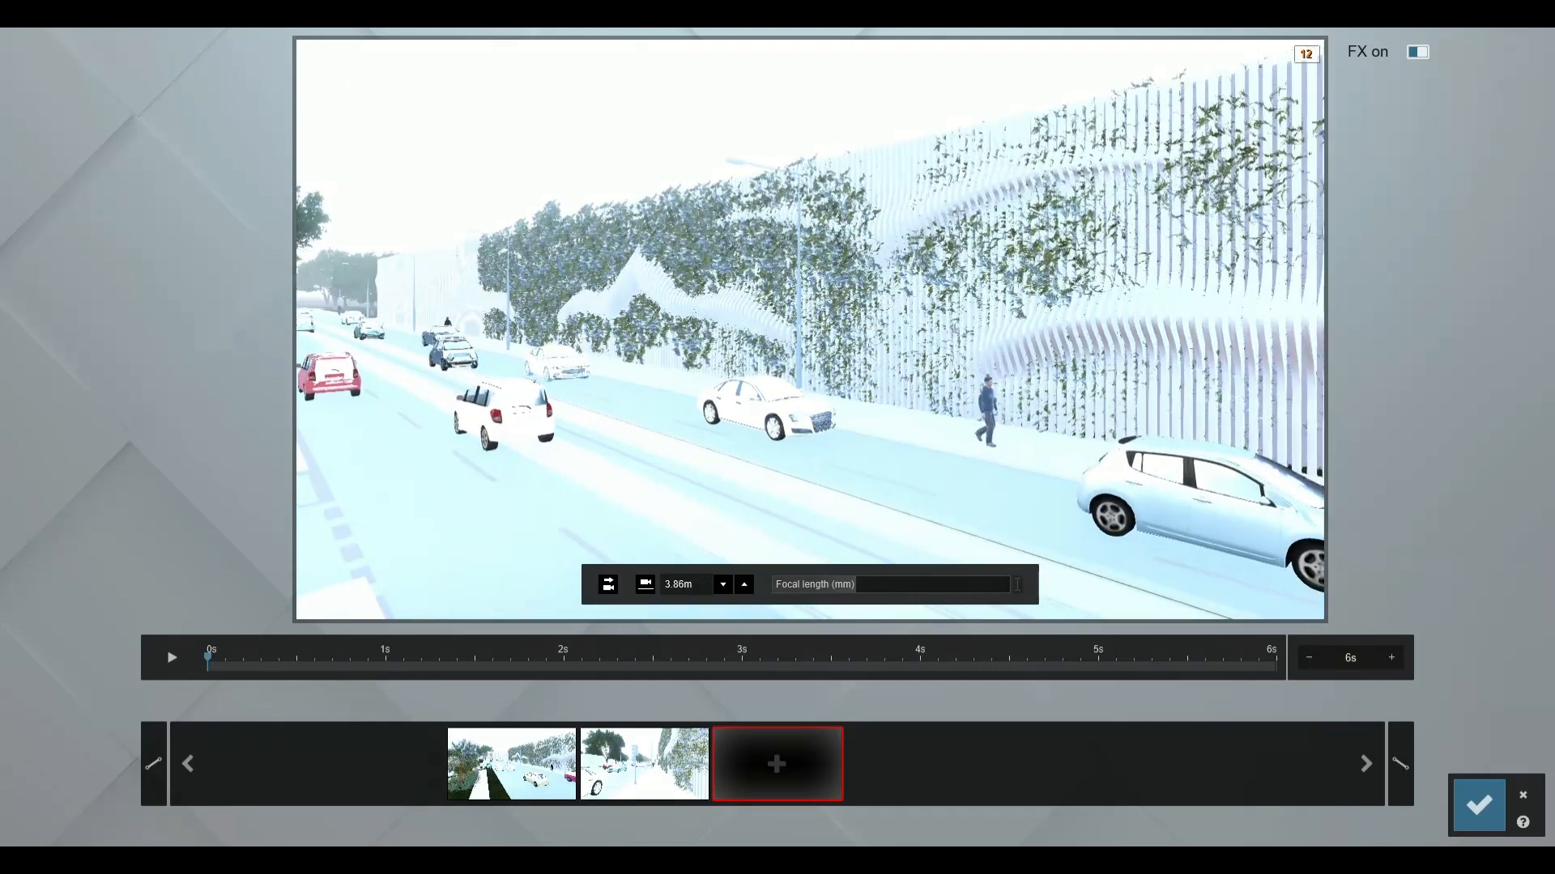
{"action": "left_click", "coordinate": [769, 771]}
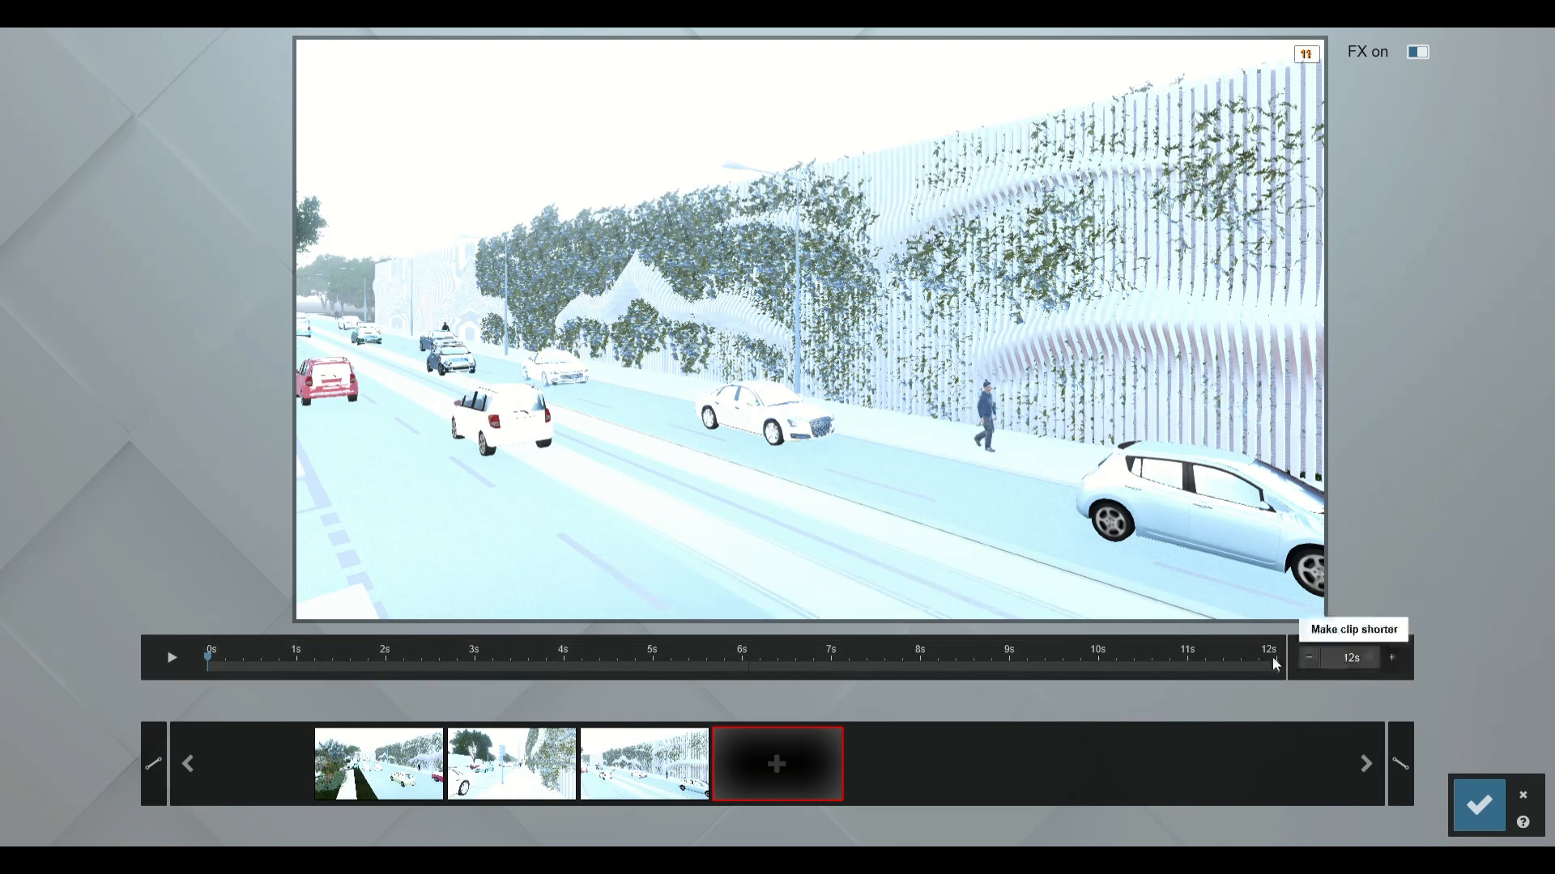
Preview the start of the recorded camera path and save the clip
{"action": "left_click", "coordinate": [170, 659]}
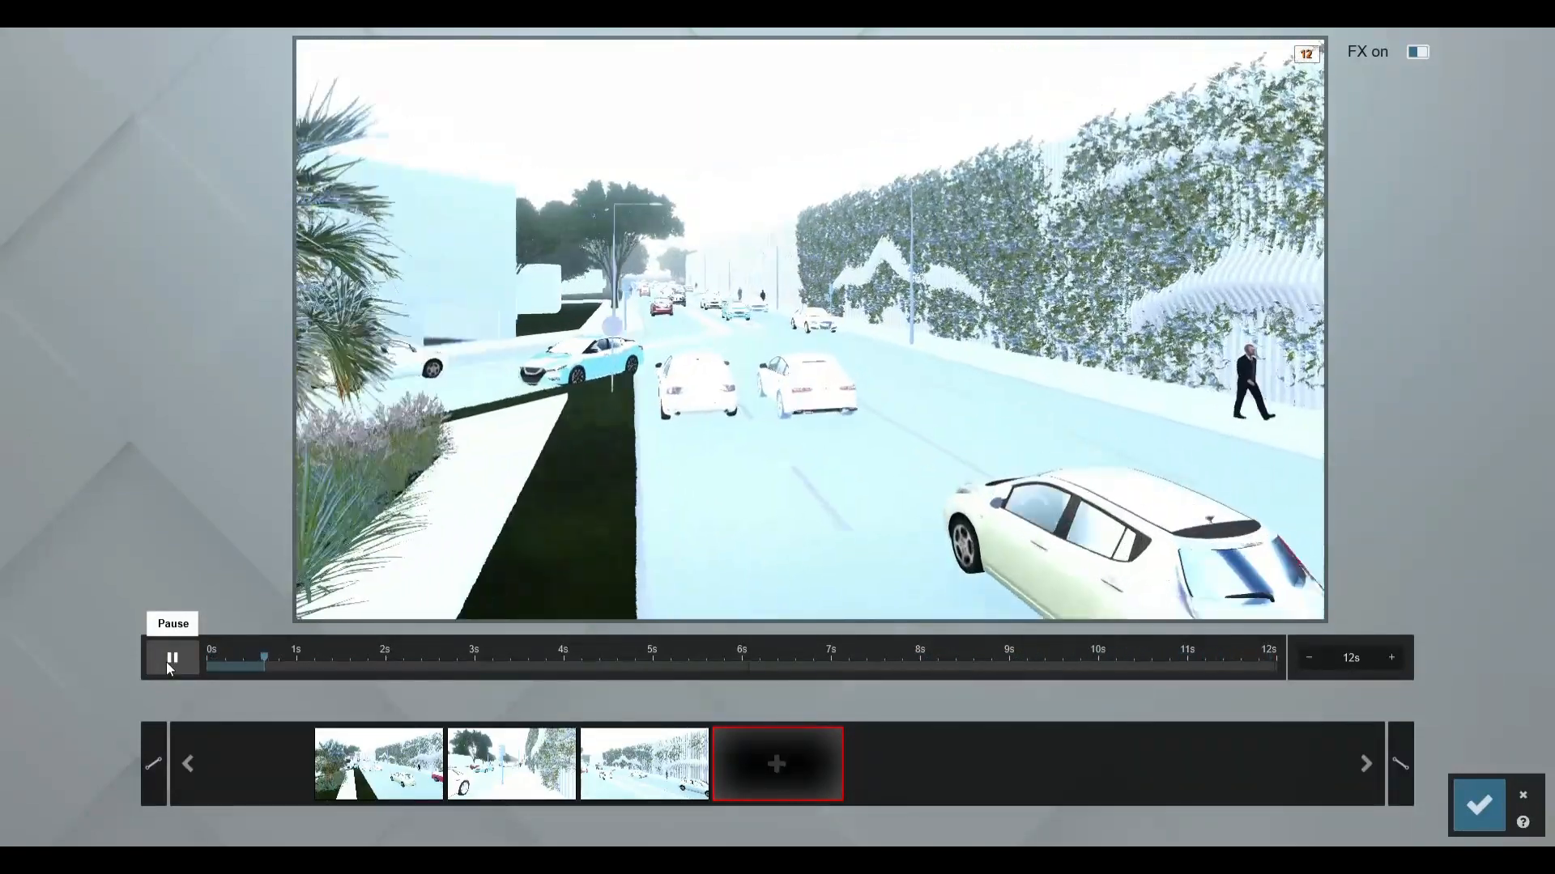
{"action": "left_click", "coordinate": [171, 658]}
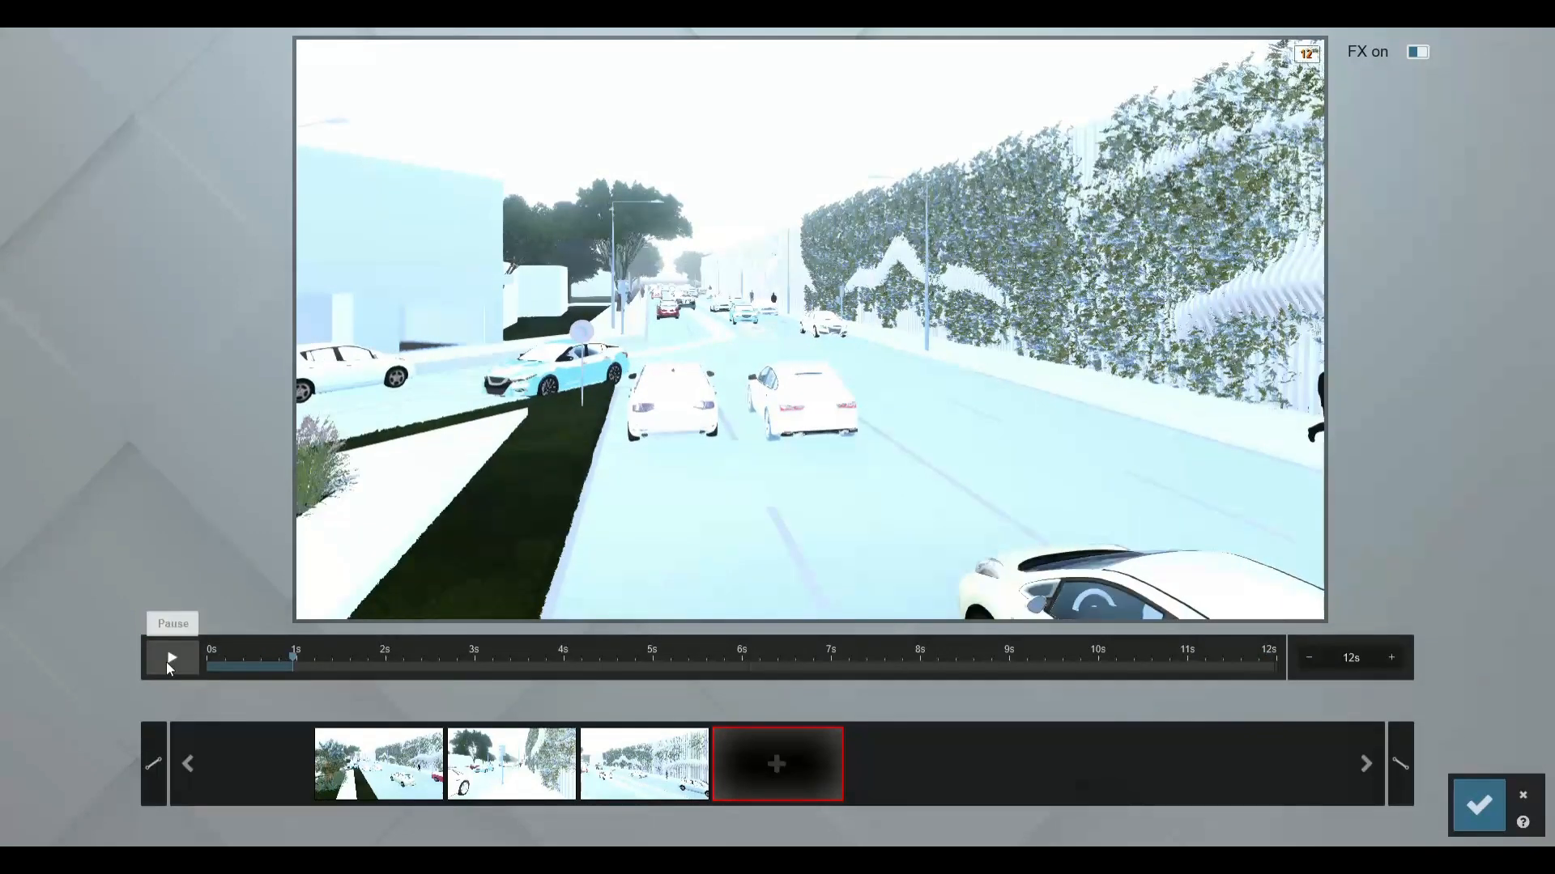
{"action": "left_click", "coordinate": [1476, 813]}
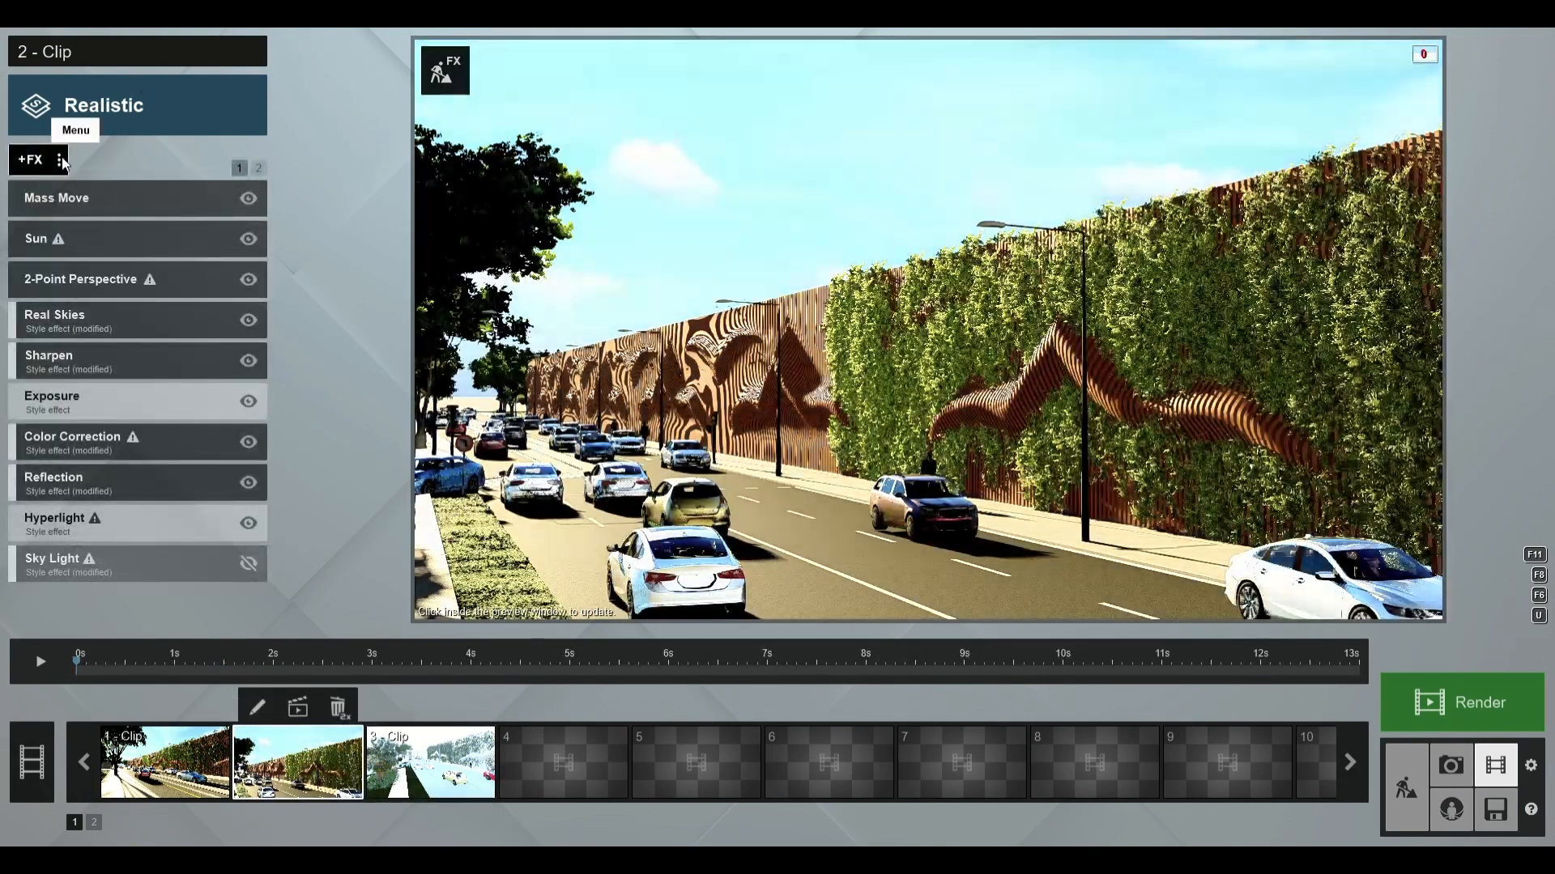
Apply the Realistic style to clip 3 and preview the styled clip
{"action": "left_click", "coordinate": [60, 159]}
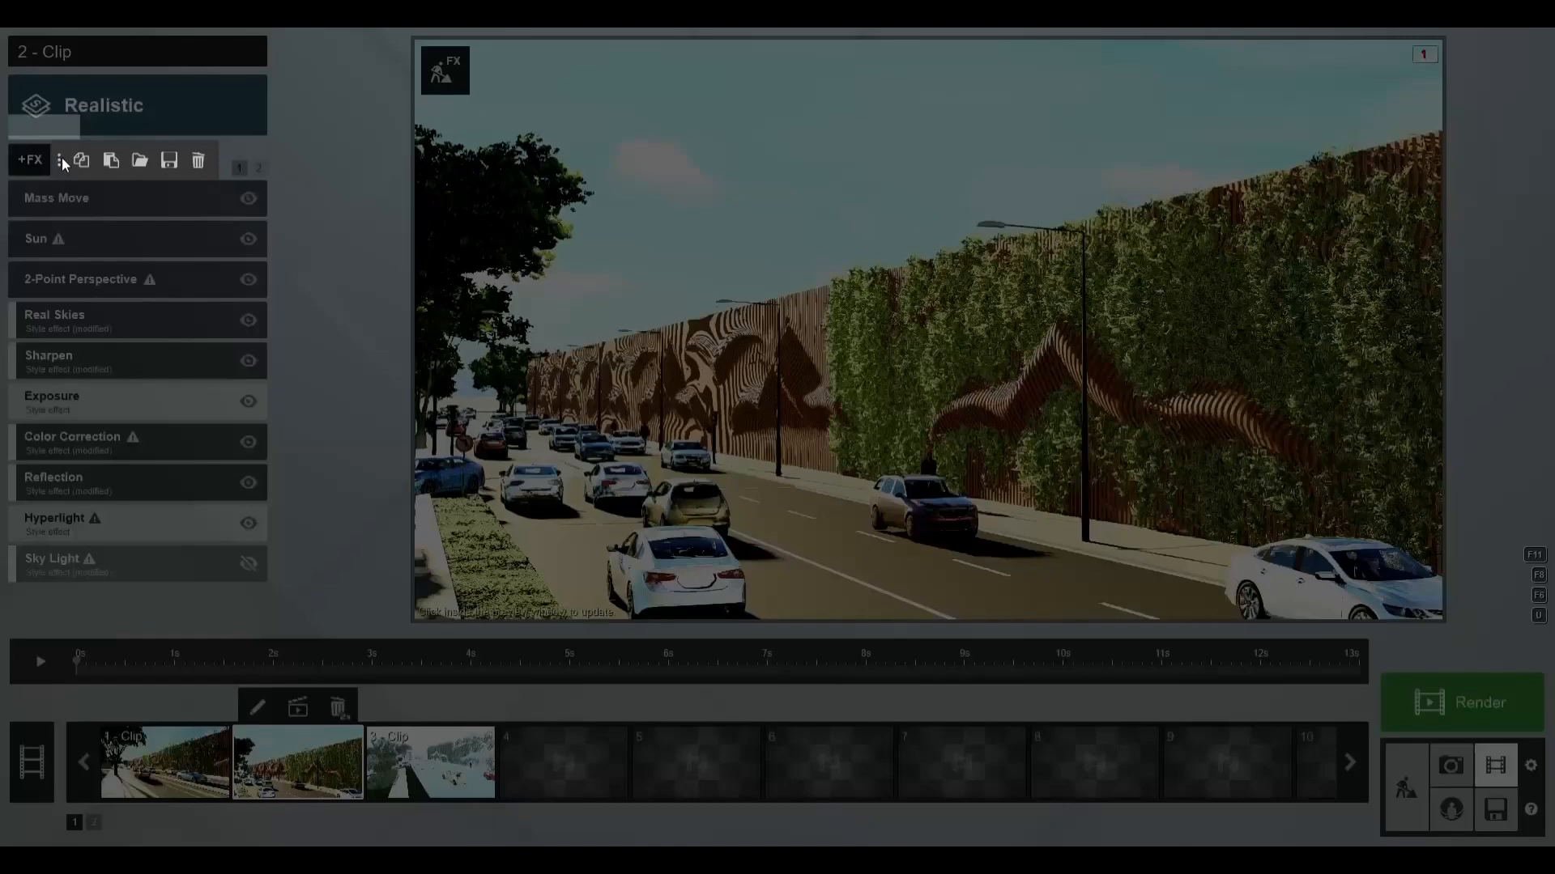
{"action": "left_click", "coordinate": [317, 139]}
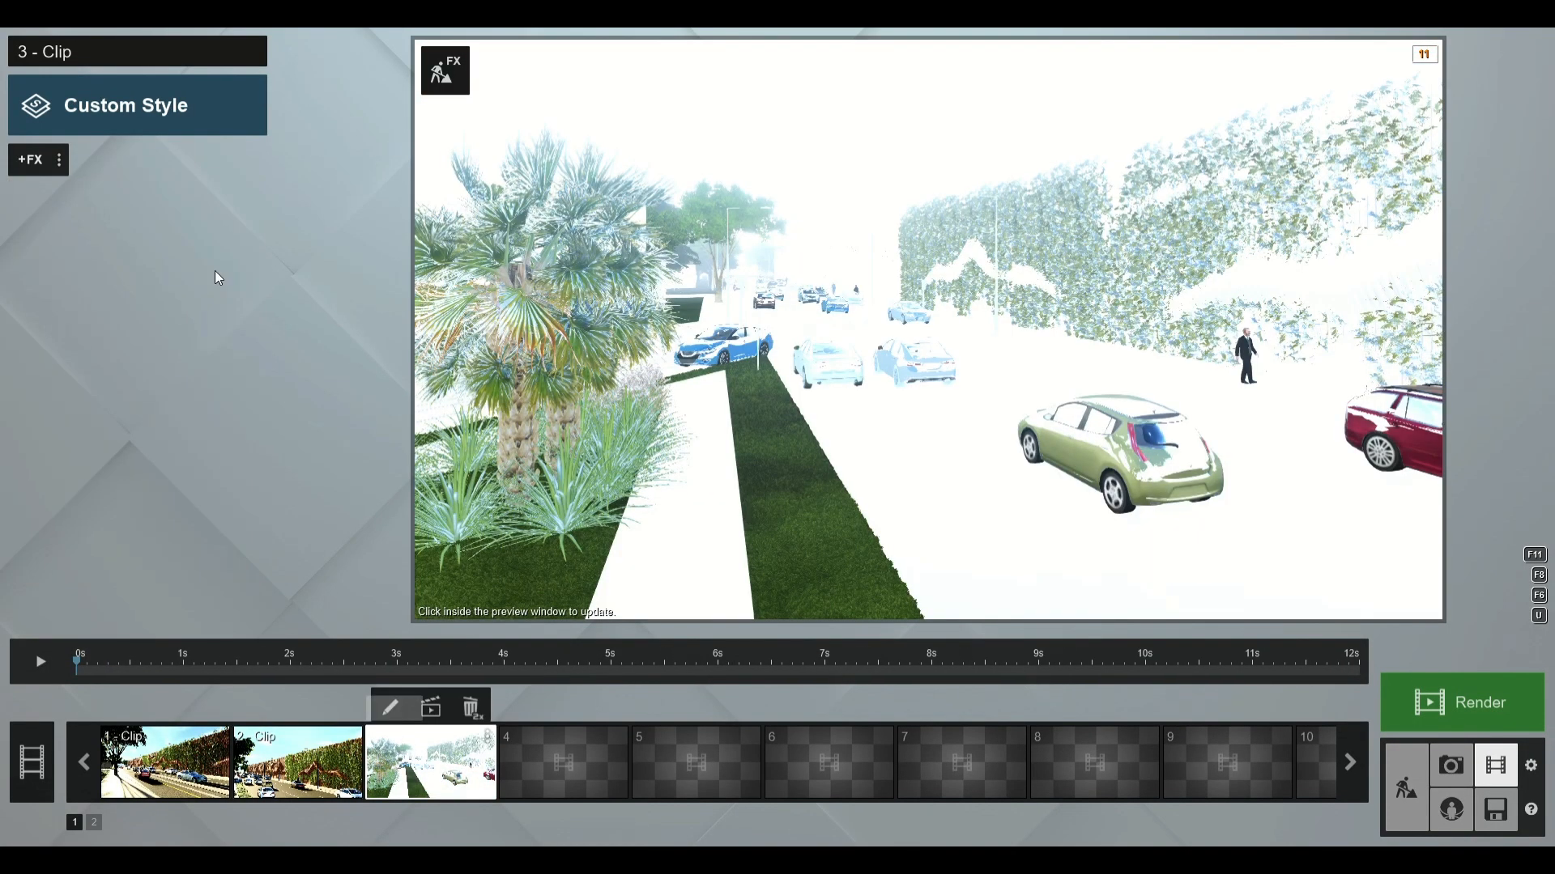
{"action": "left_click", "coordinate": [225, 115]}
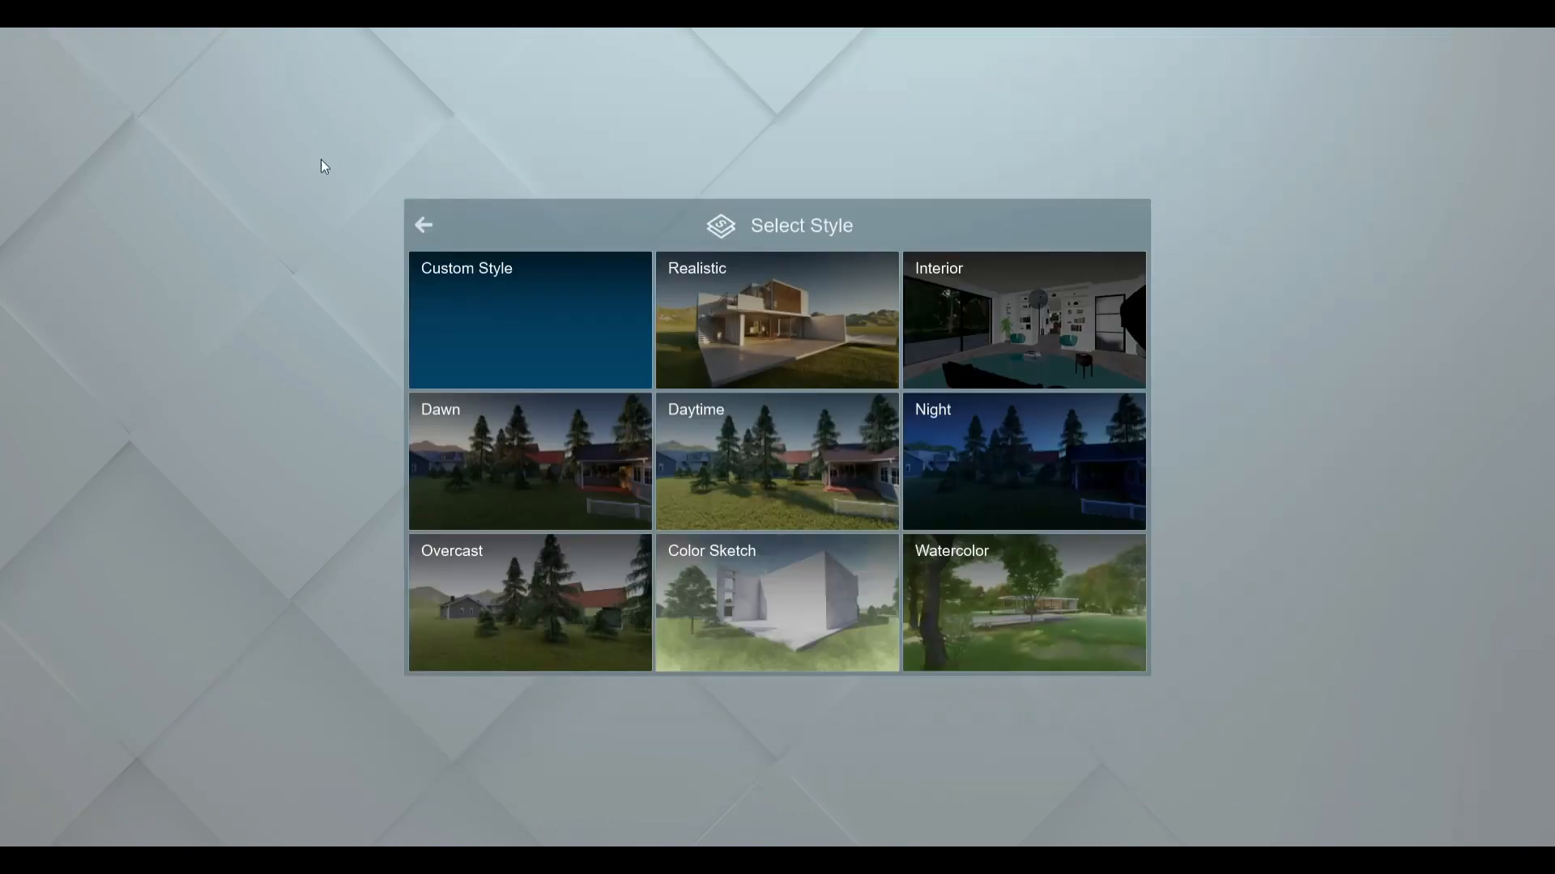
{"action": "left_click", "coordinate": [848, 348]}
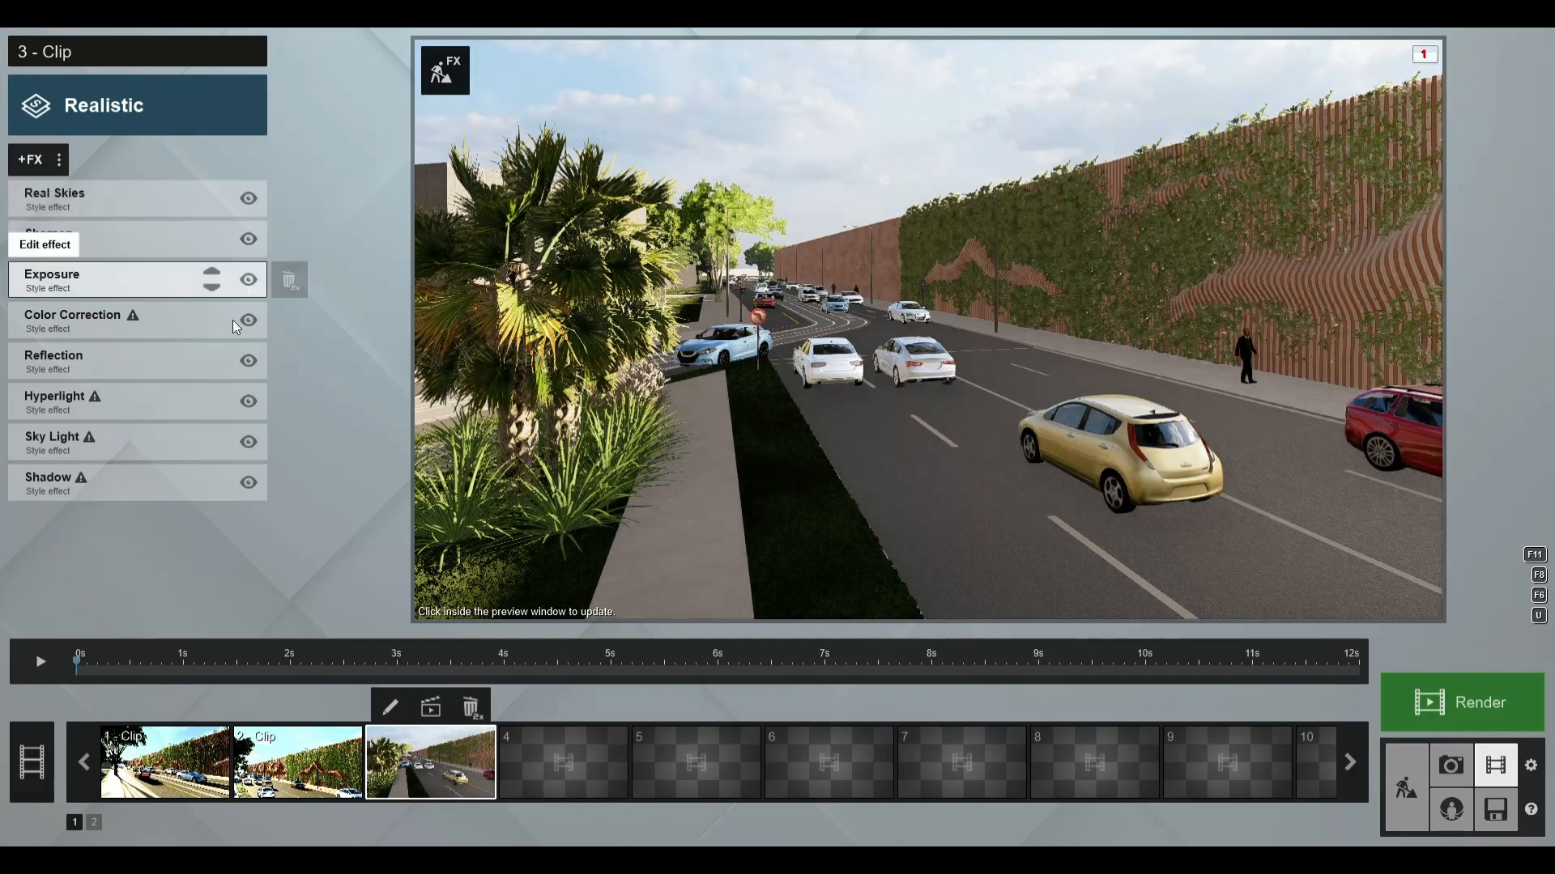
{"action": "left_click", "coordinate": [37, 660]}
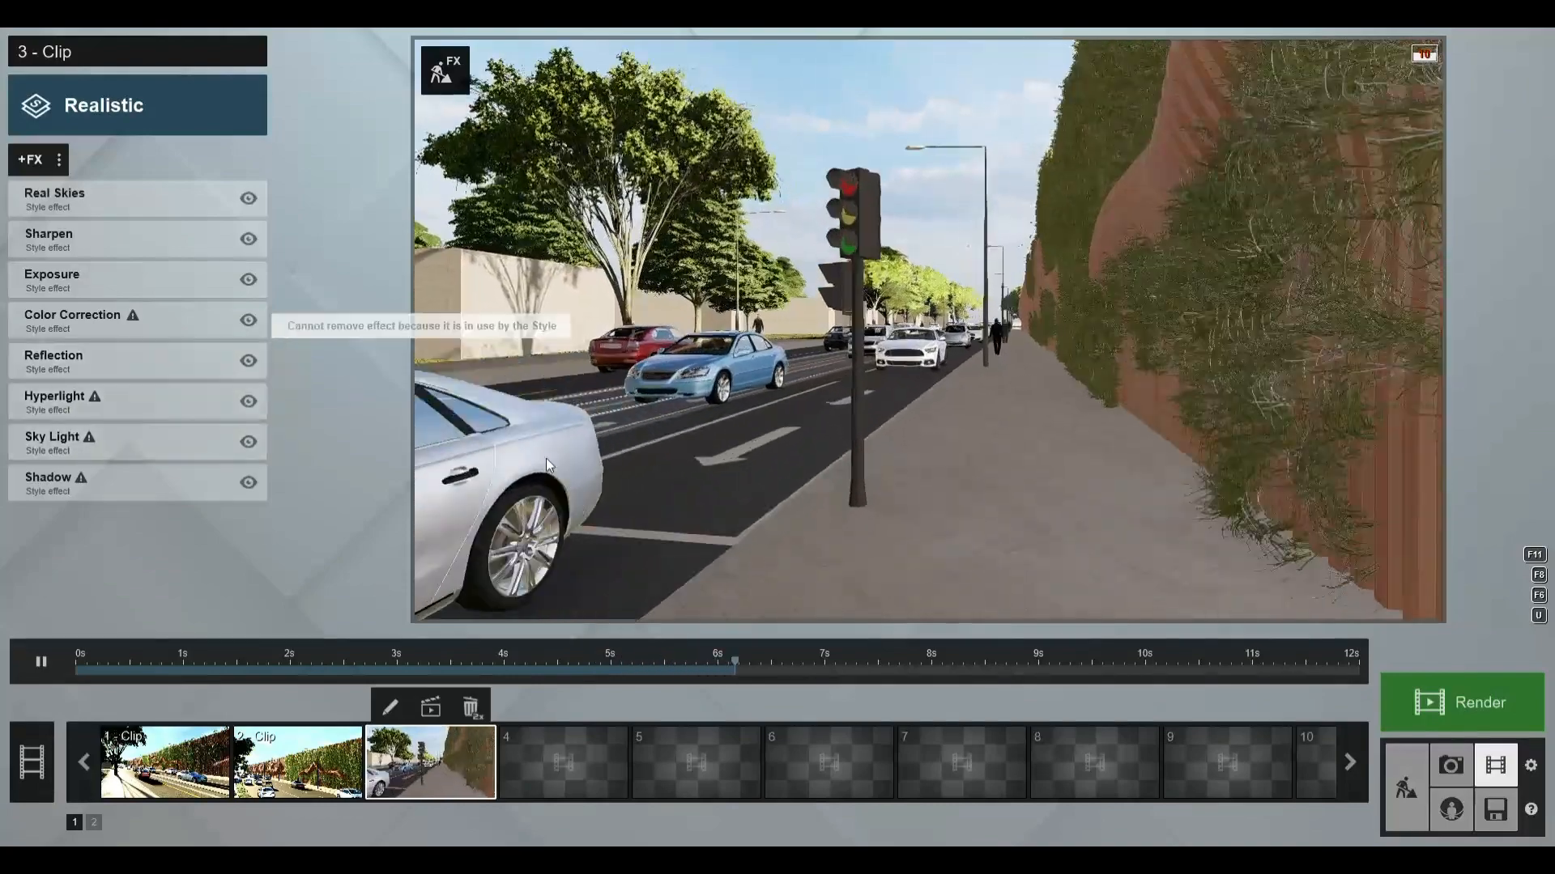
{"action": "left_click", "coordinate": [37, 668]}
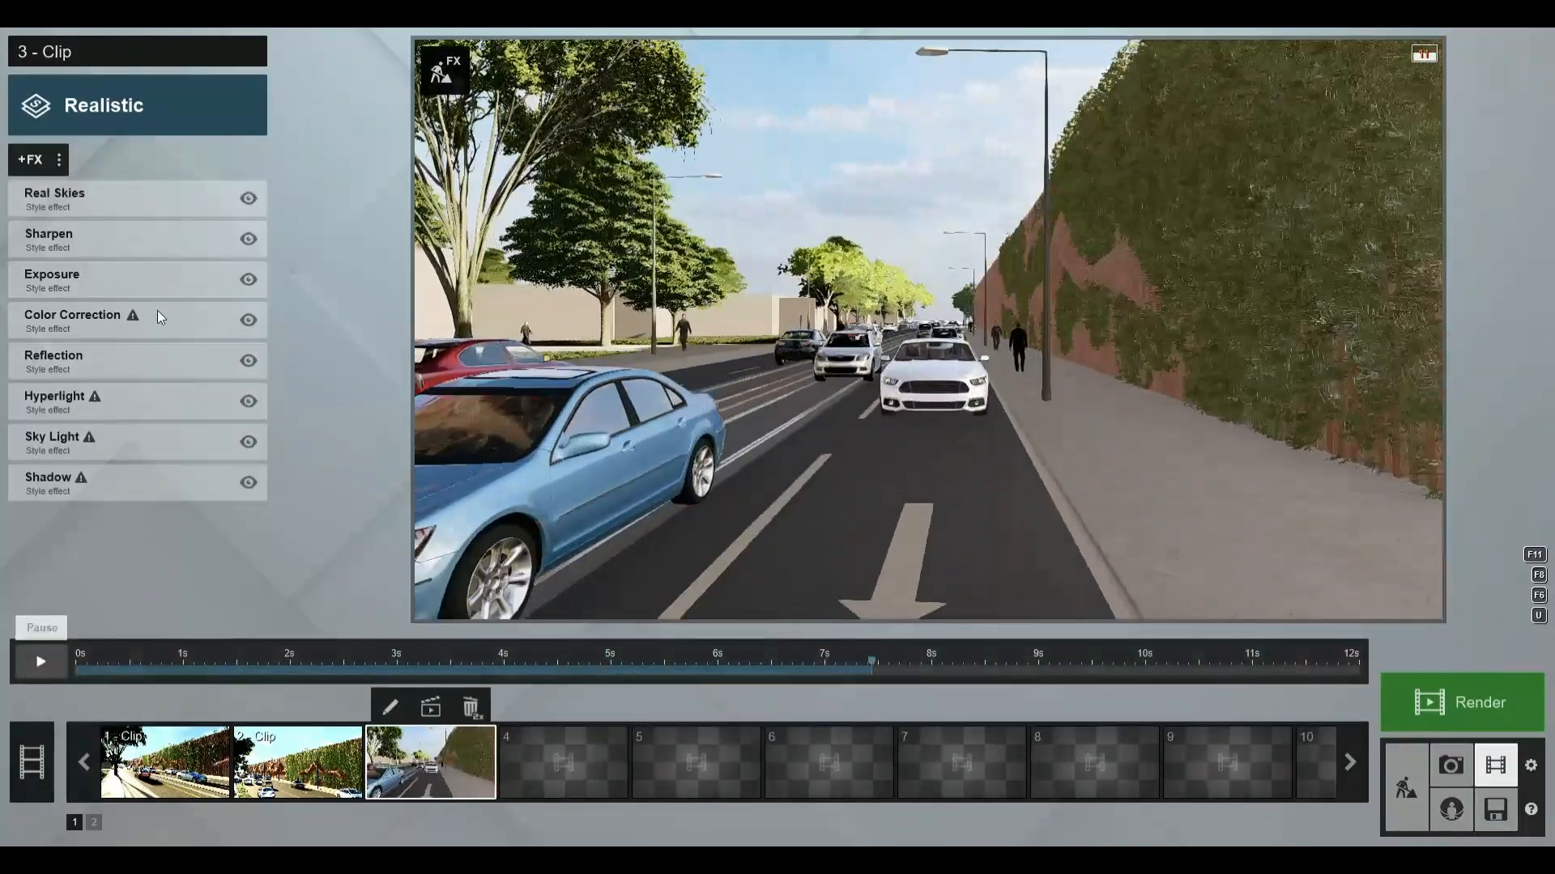
Add the Mass Move animation effect to clip 3 and open it for editing
{"action": "left_click", "coordinate": [36, 161]}
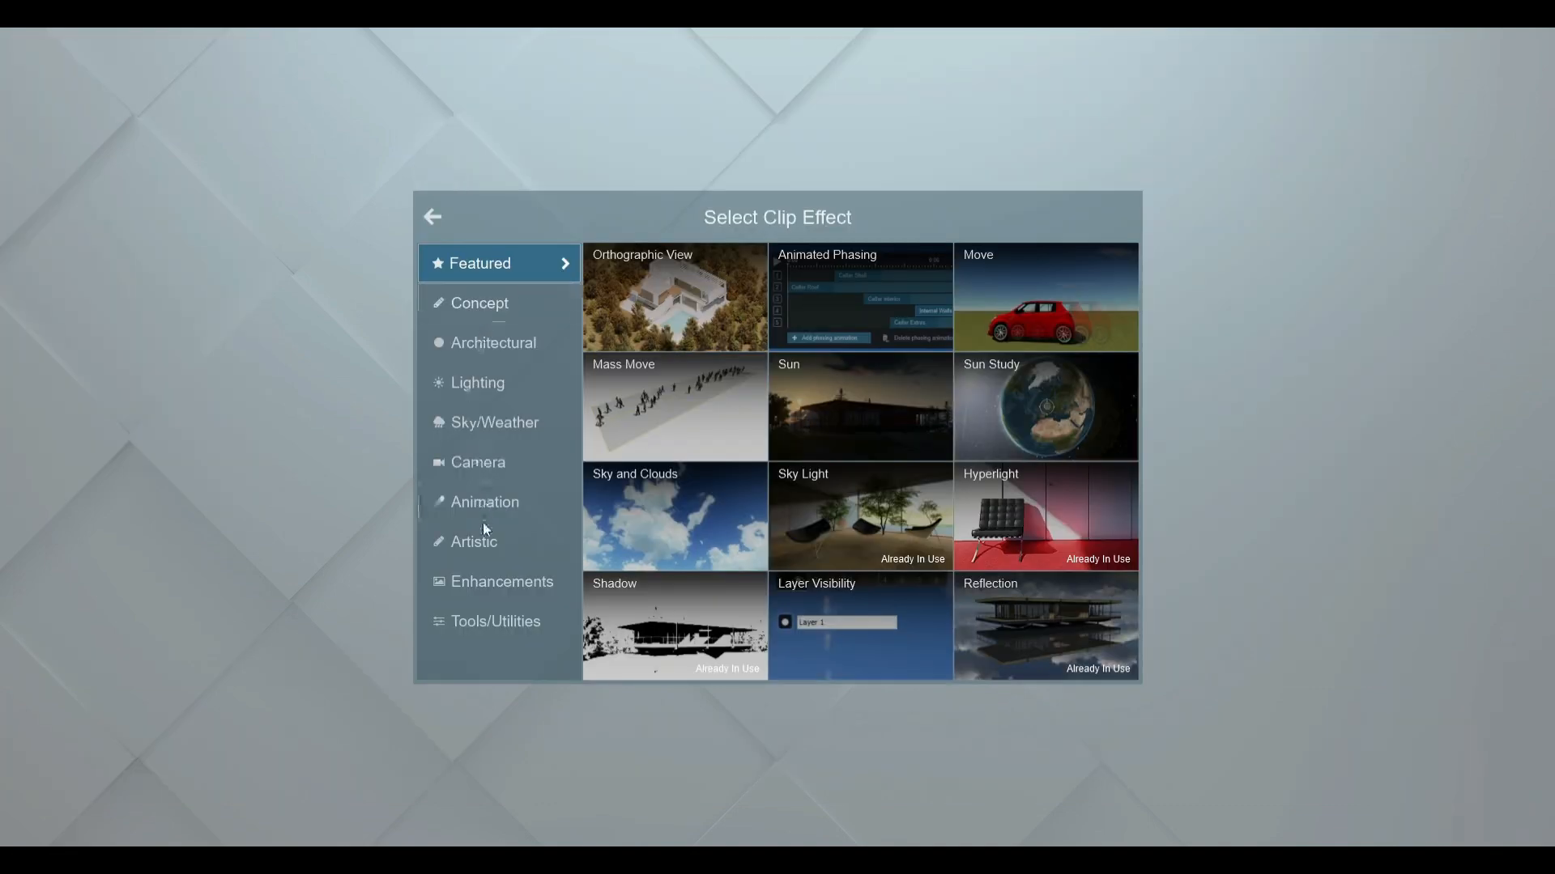
{"action": "left_click", "coordinate": [548, 503]}
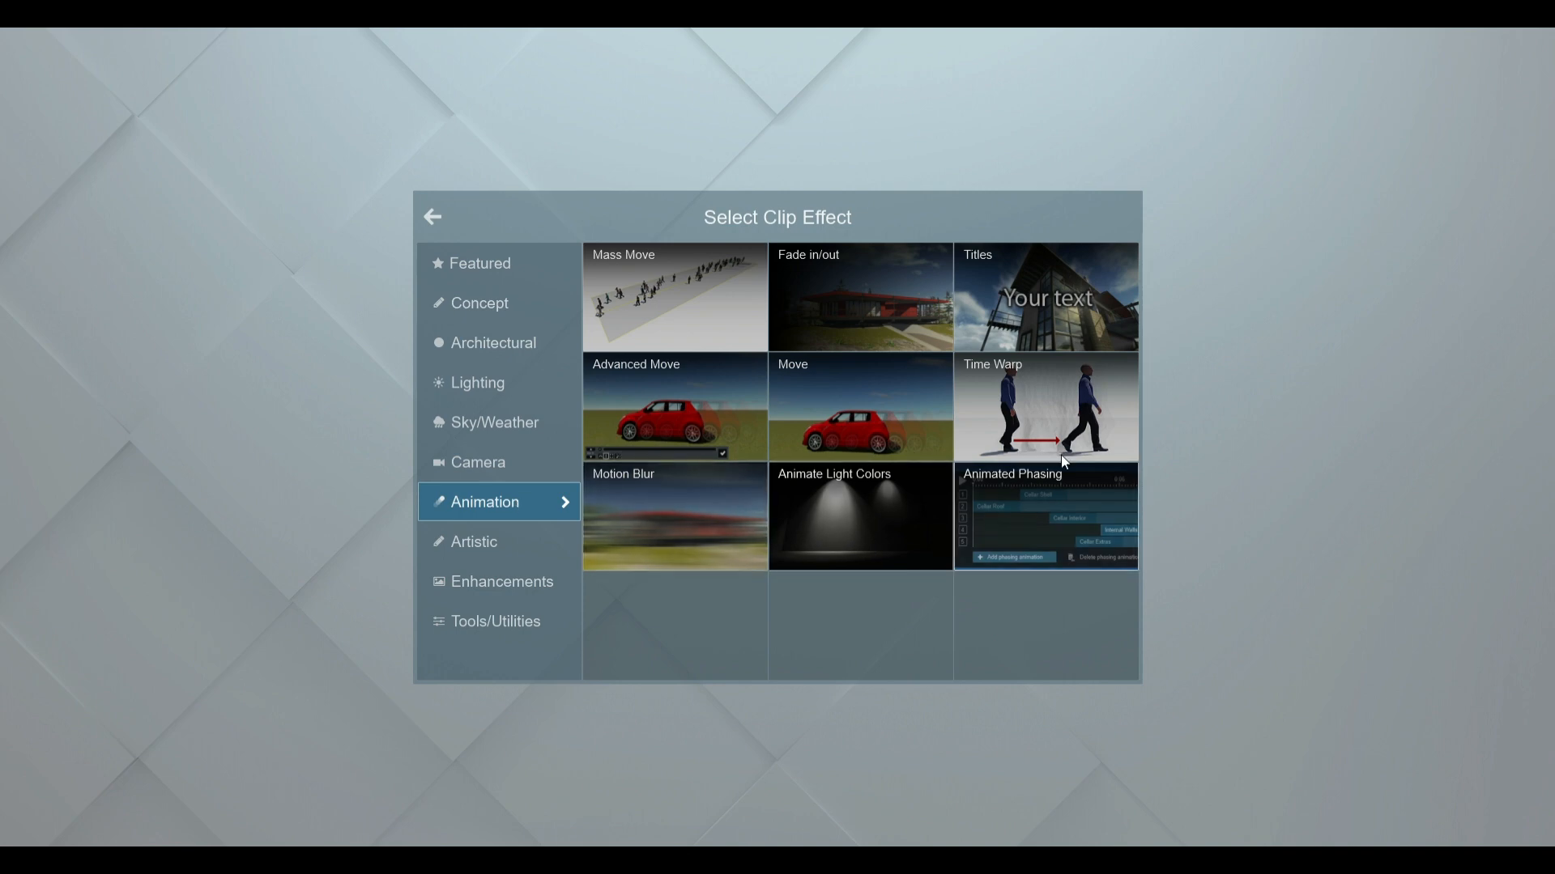
{"action": "left_click", "coordinate": [678, 323]}
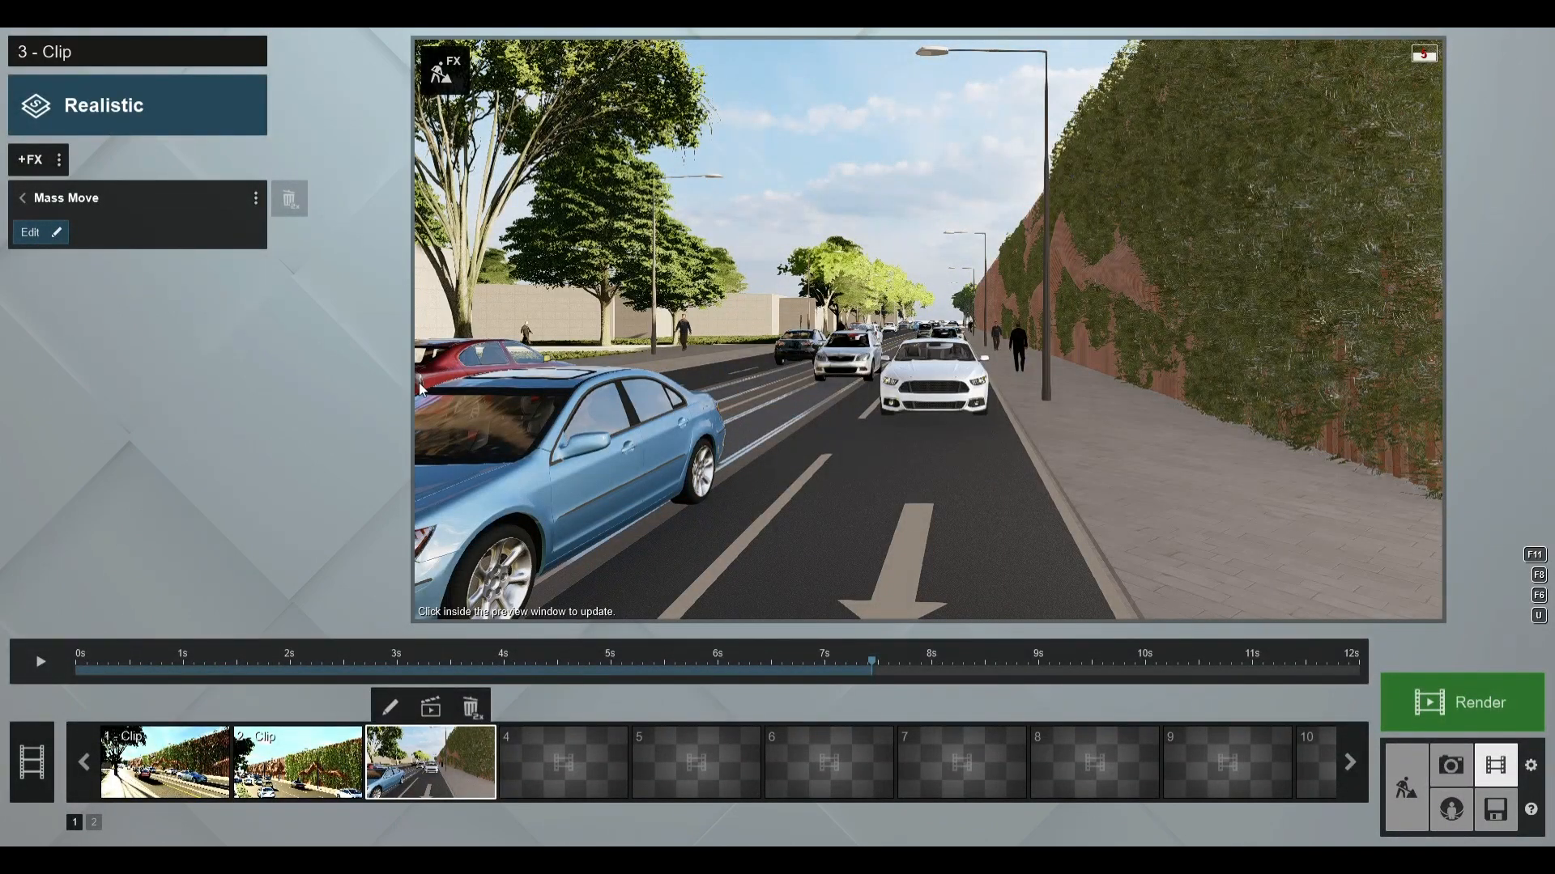
{"action": "left_click", "coordinate": [31, 234]}
Start a mass move path from above the street, placing its first point on the lane's yellow line behind the dark red car
{"action": "key", "text": "s"}
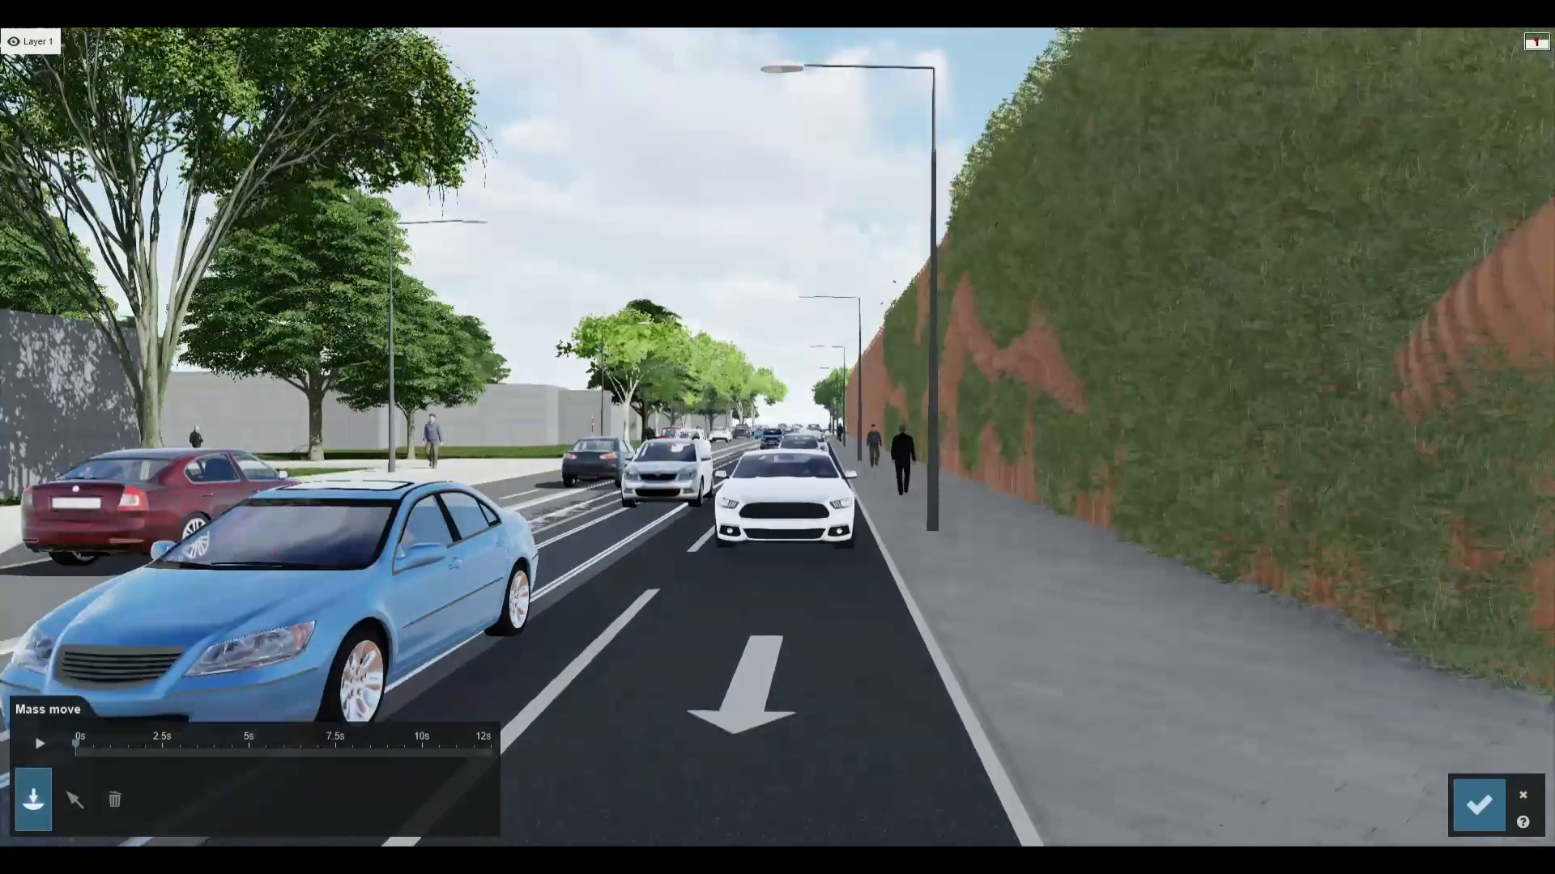
{"action": "right_click_drag", "start_coordinate": [857, 455], "coordinate": [814, 429]}
{"action": "key", "text": "w"}
{"action": "key", "text": "s"}
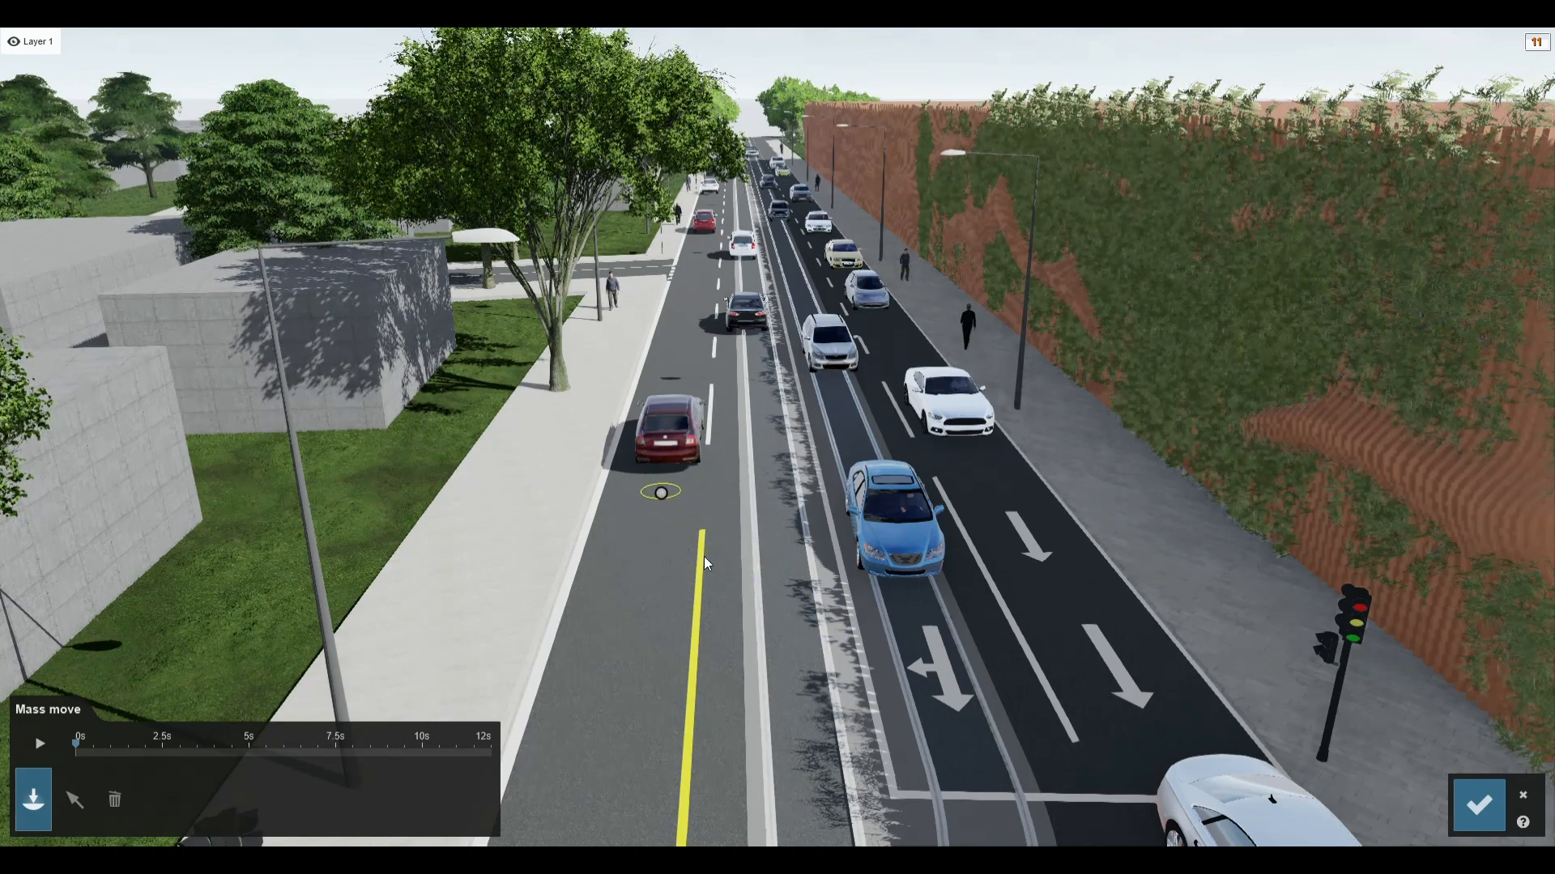
{"action": "left_click", "coordinate": [698, 642]}
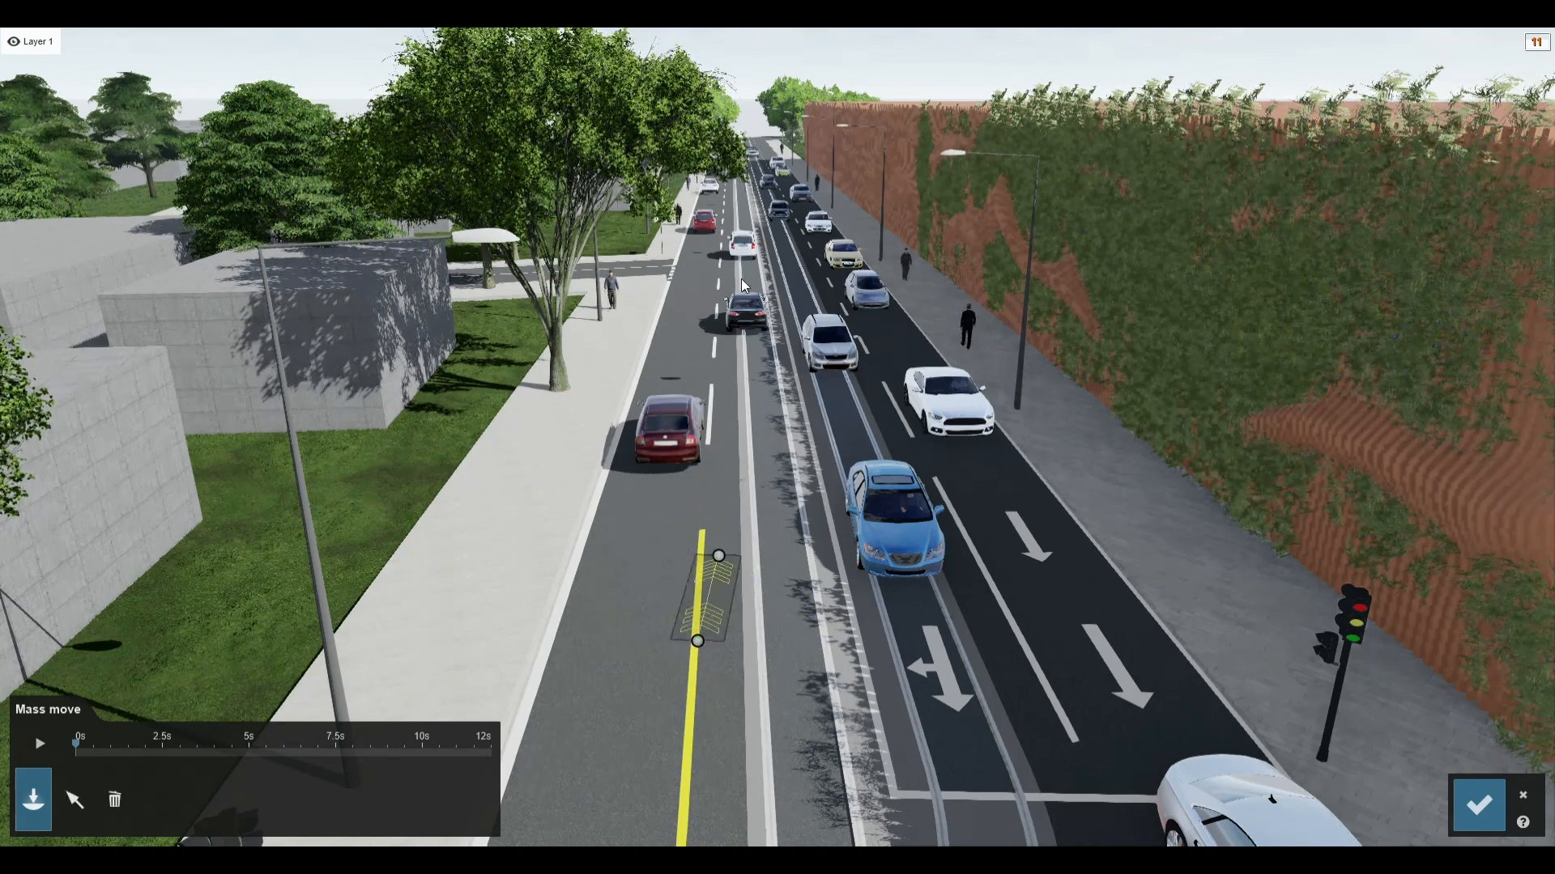
Complete the mass move path along the full lane, placing its end point at the far end of the street
{"action": "left_click", "coordinate": [729, 183]}
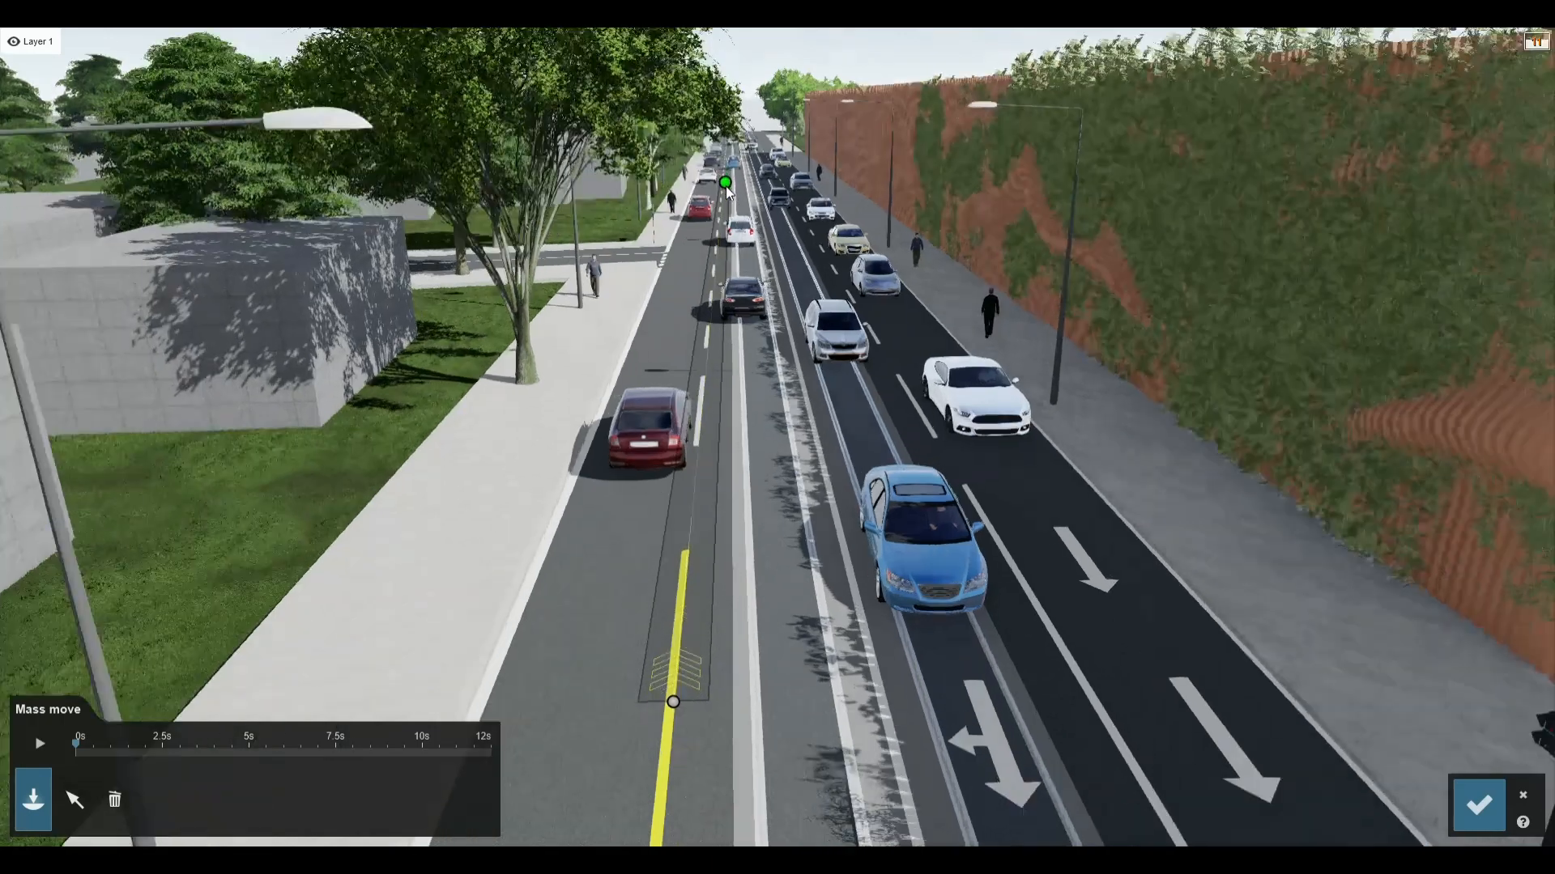
{"action": "key", "text": "w"}
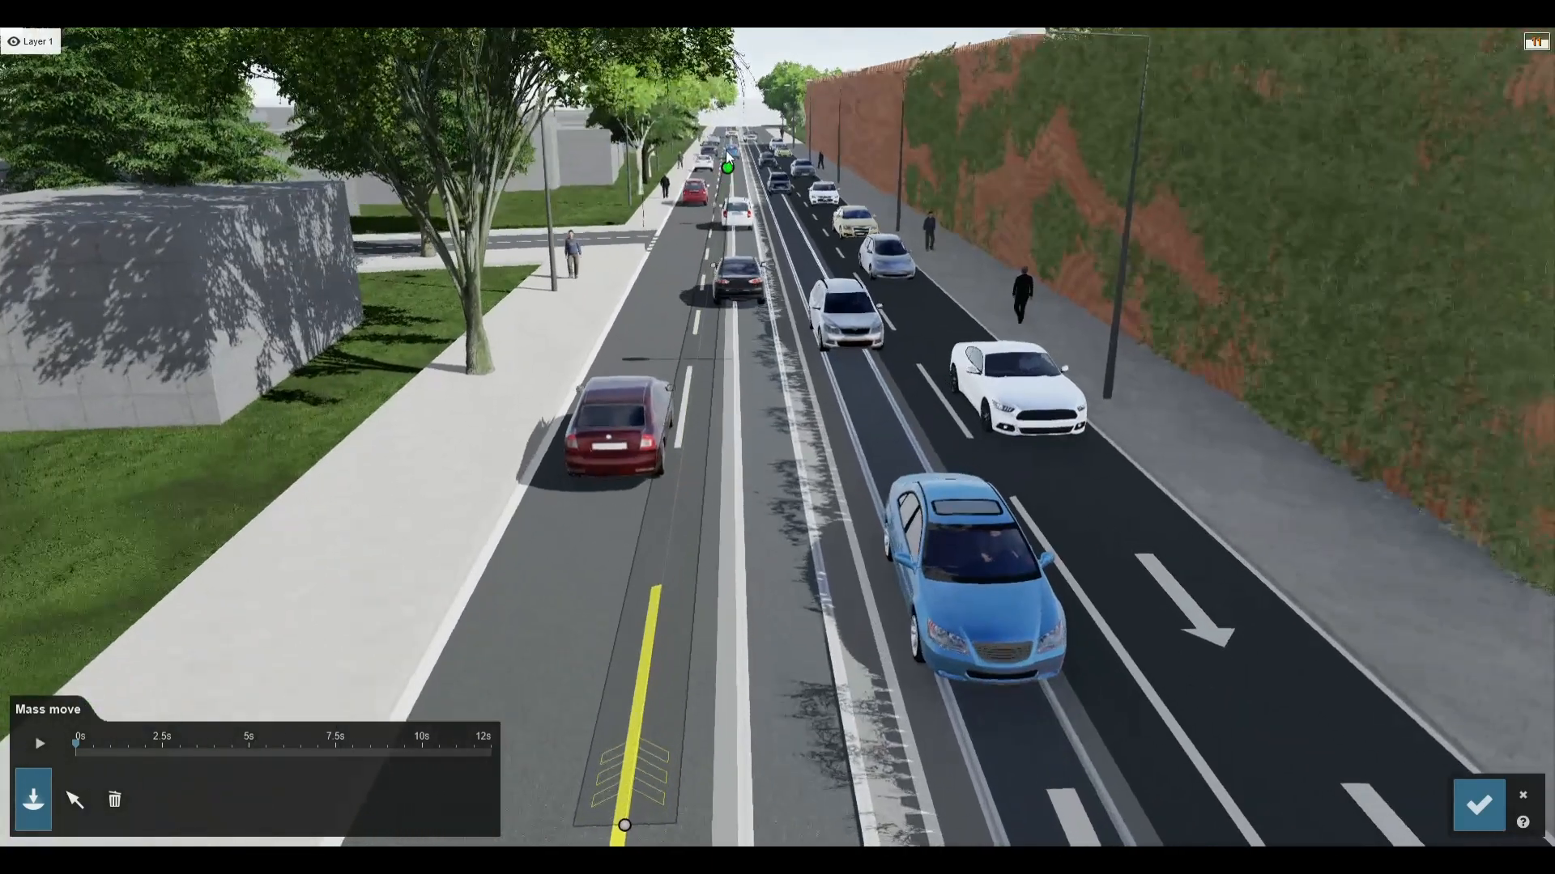
{"action": "key", "text": "w"}
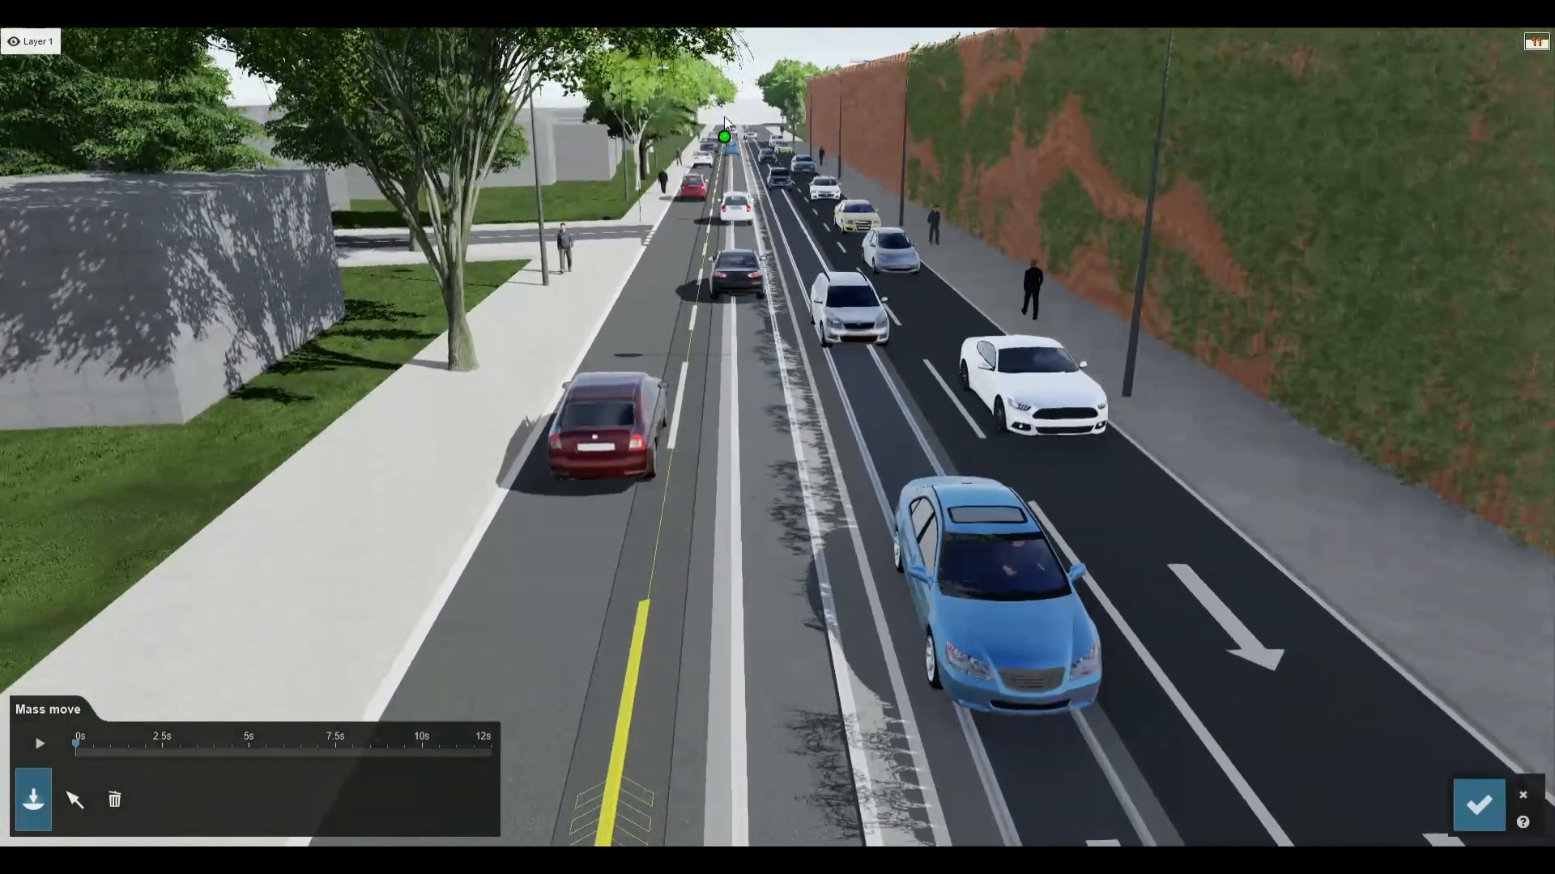
{"action": "key", "text": "w"}
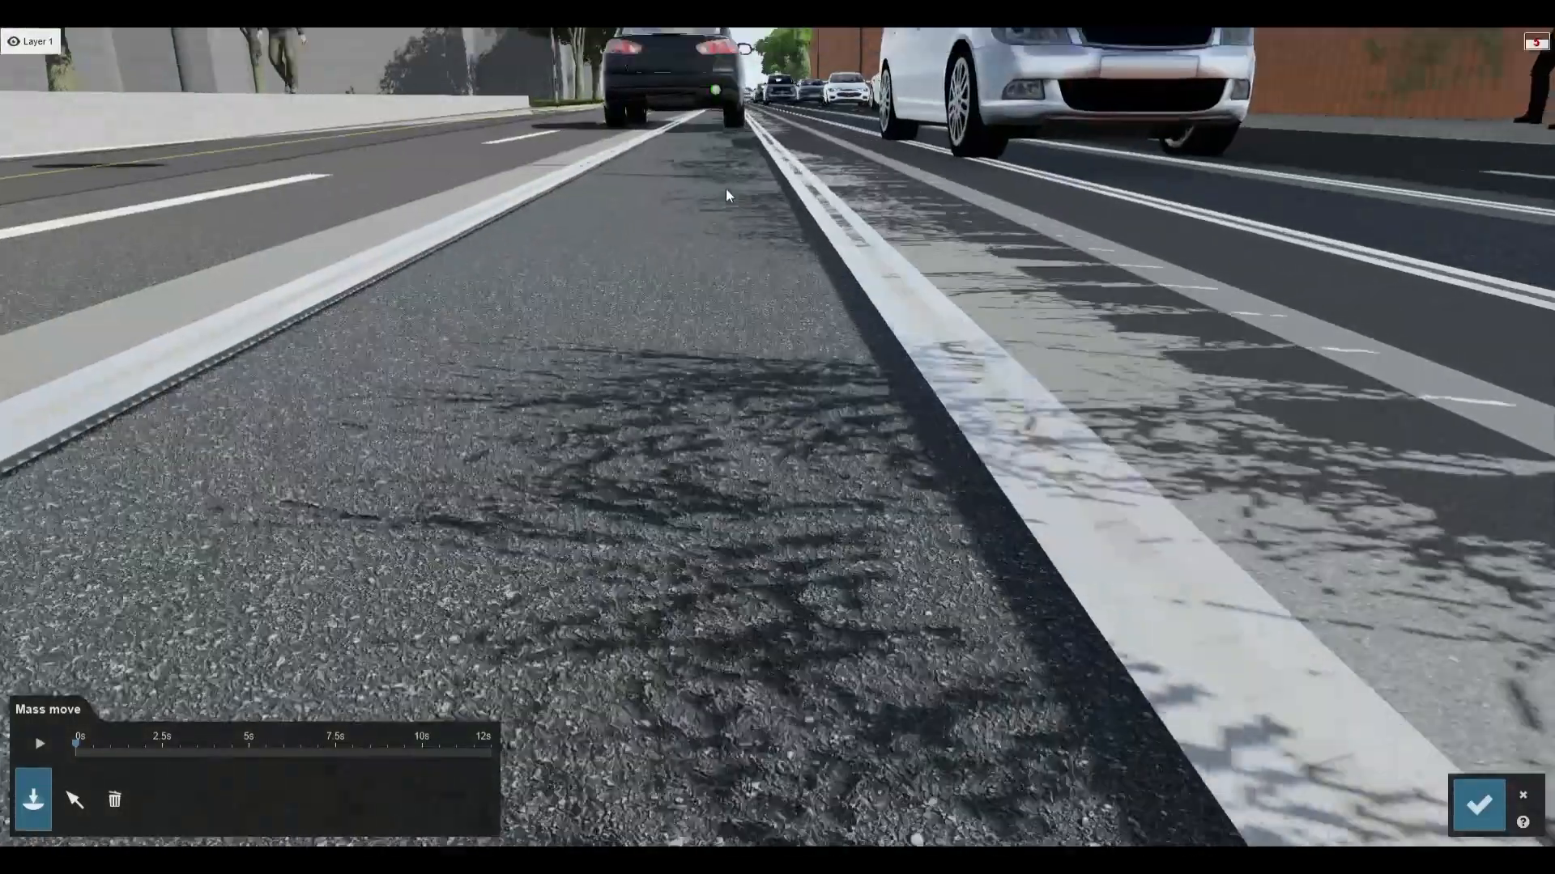
{"action": "mouse_move", "coordinate": [725, 191]}
{"action": "right_mouse_down"}
{"action": "mouse_move", "coordinate": [719, 205]}
{"action": "mouse_move", "coordinate": [716, 149]}
{"action": "mouse_move", "coordinate": [718, 196]}
{"action": "mouse_move", "coordinate": [653, 220]}
{"action": "mouse_move", "coordinate": [721, 191]}
{"action": "right_mouse_up"}
{"action": "key", "text": "w"}
{"action": "key", "text": "w"}
{"action": "key", "text": "w"}
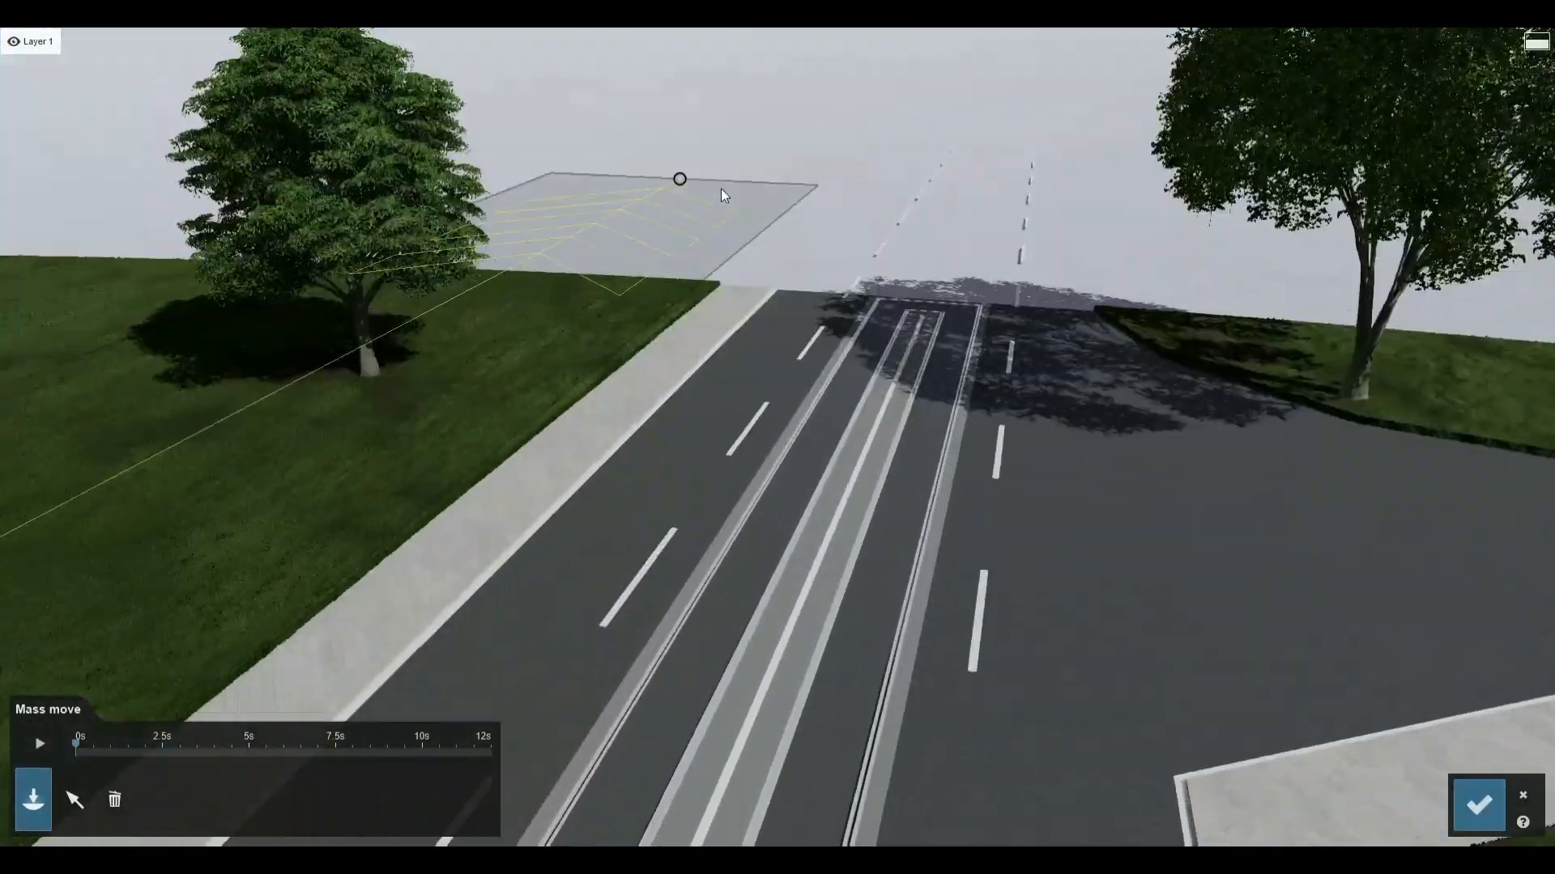
{"action": "key", "text": "d"}
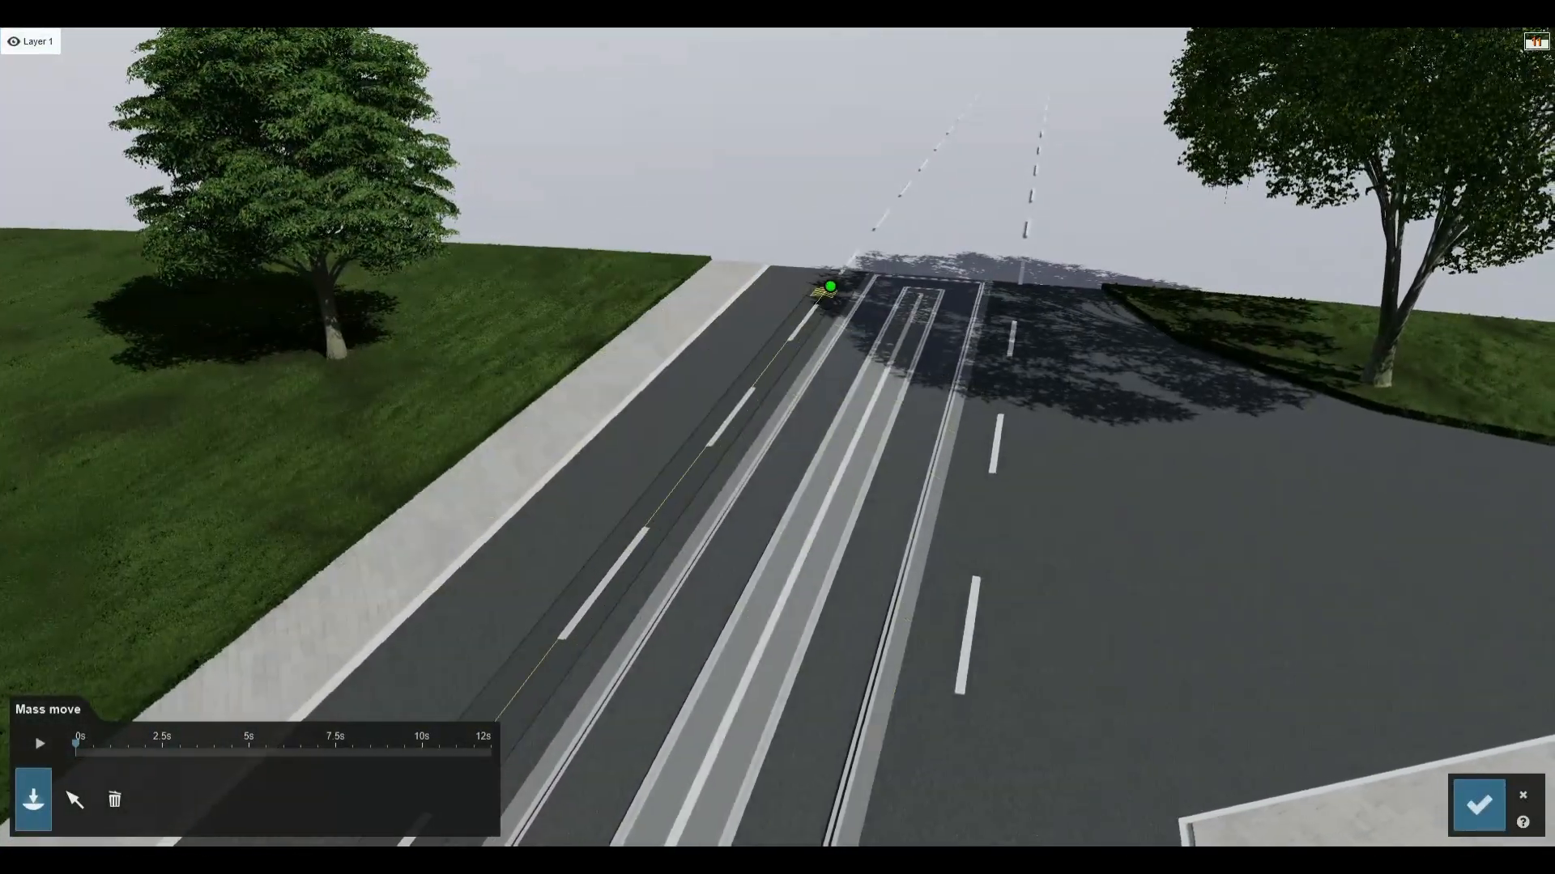
{"action": "mouse_move", "coordinate": [828, 293]}
{"action": "right_mouse_down"}
{"action": "mouse_move", "coordinate": [802, 276]}
{"action": "mouse_move", "coordinate": [816, 281]}
{"action": "right_mouse_up"}
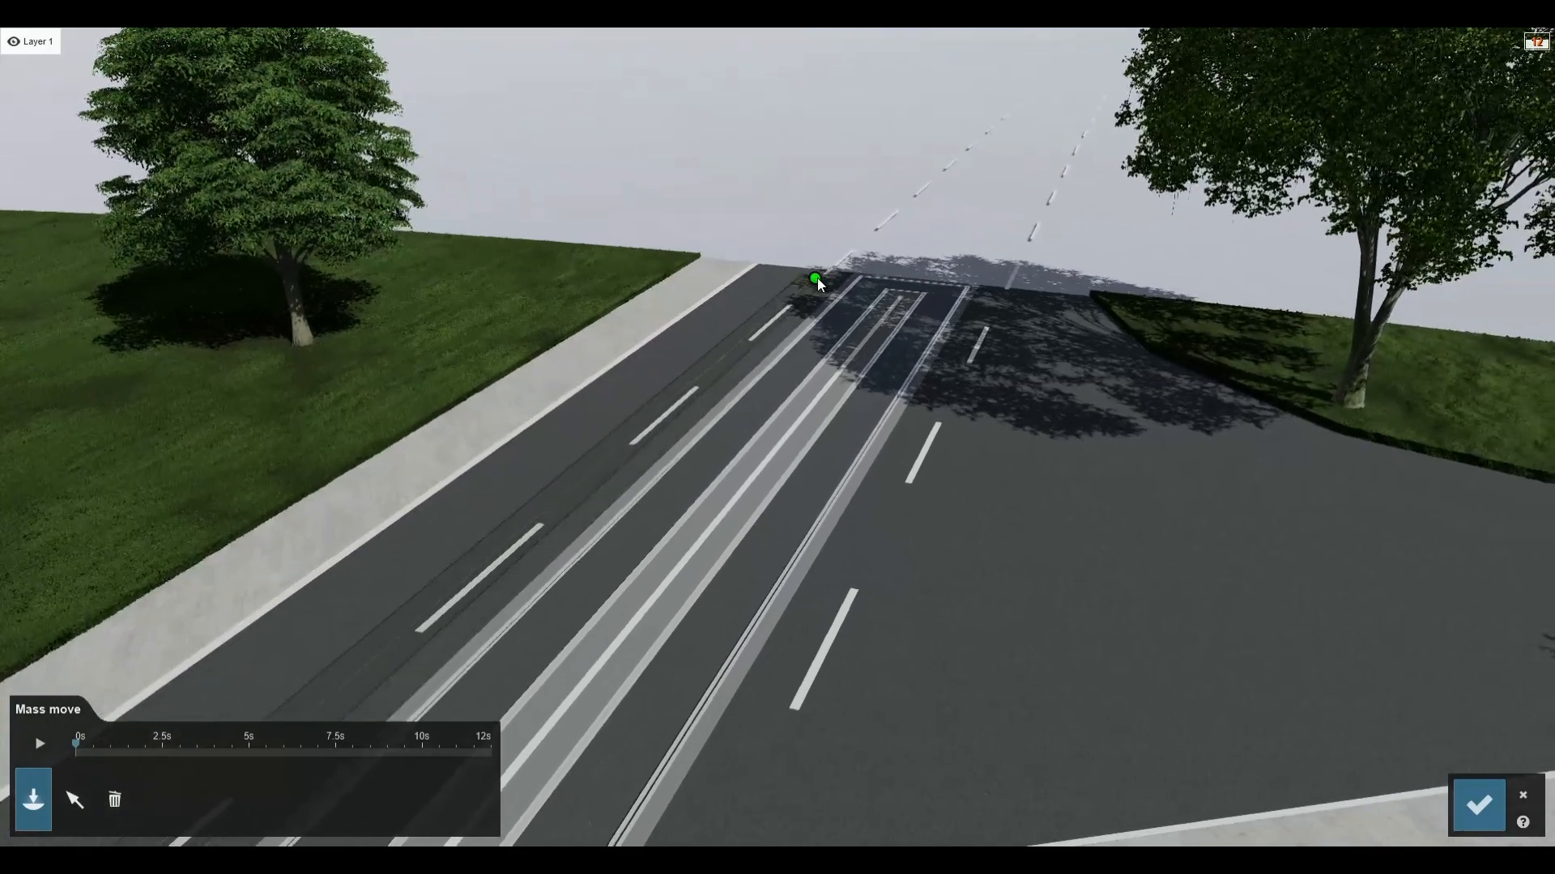
{"action": "left_click", "coordinate": [819, 279]}
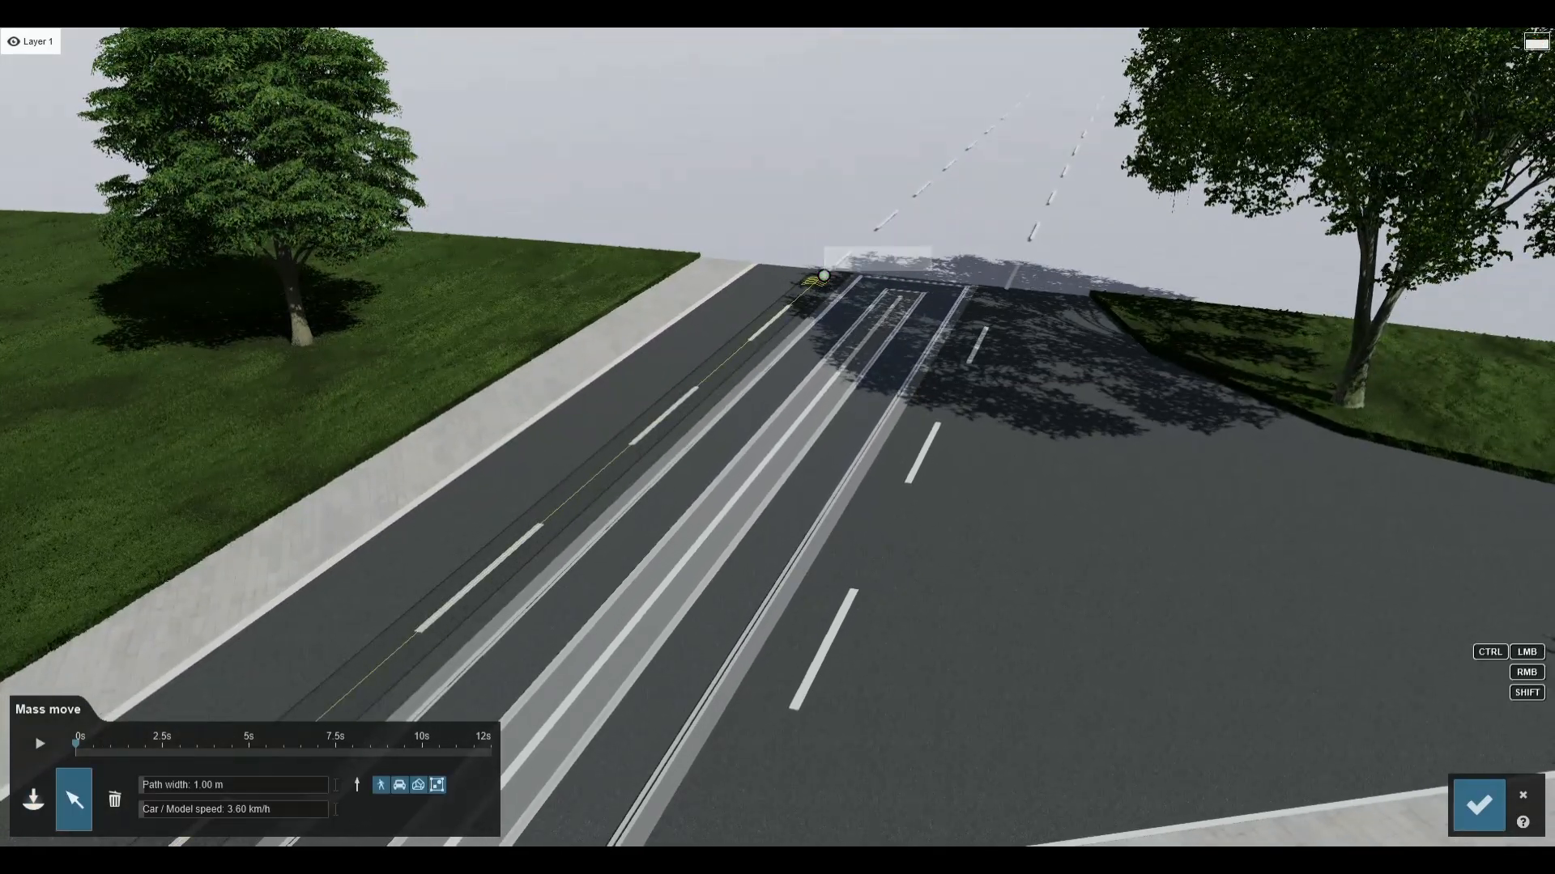
Set the mass move path's width to 4.81 m and car speed to 60.97 km/h, and limit it to cars
{"action": "right_click_drag", "start_coordinate": [849, 318], "coordinate": [267, 201]}
{"action": "key", "text": "d"}
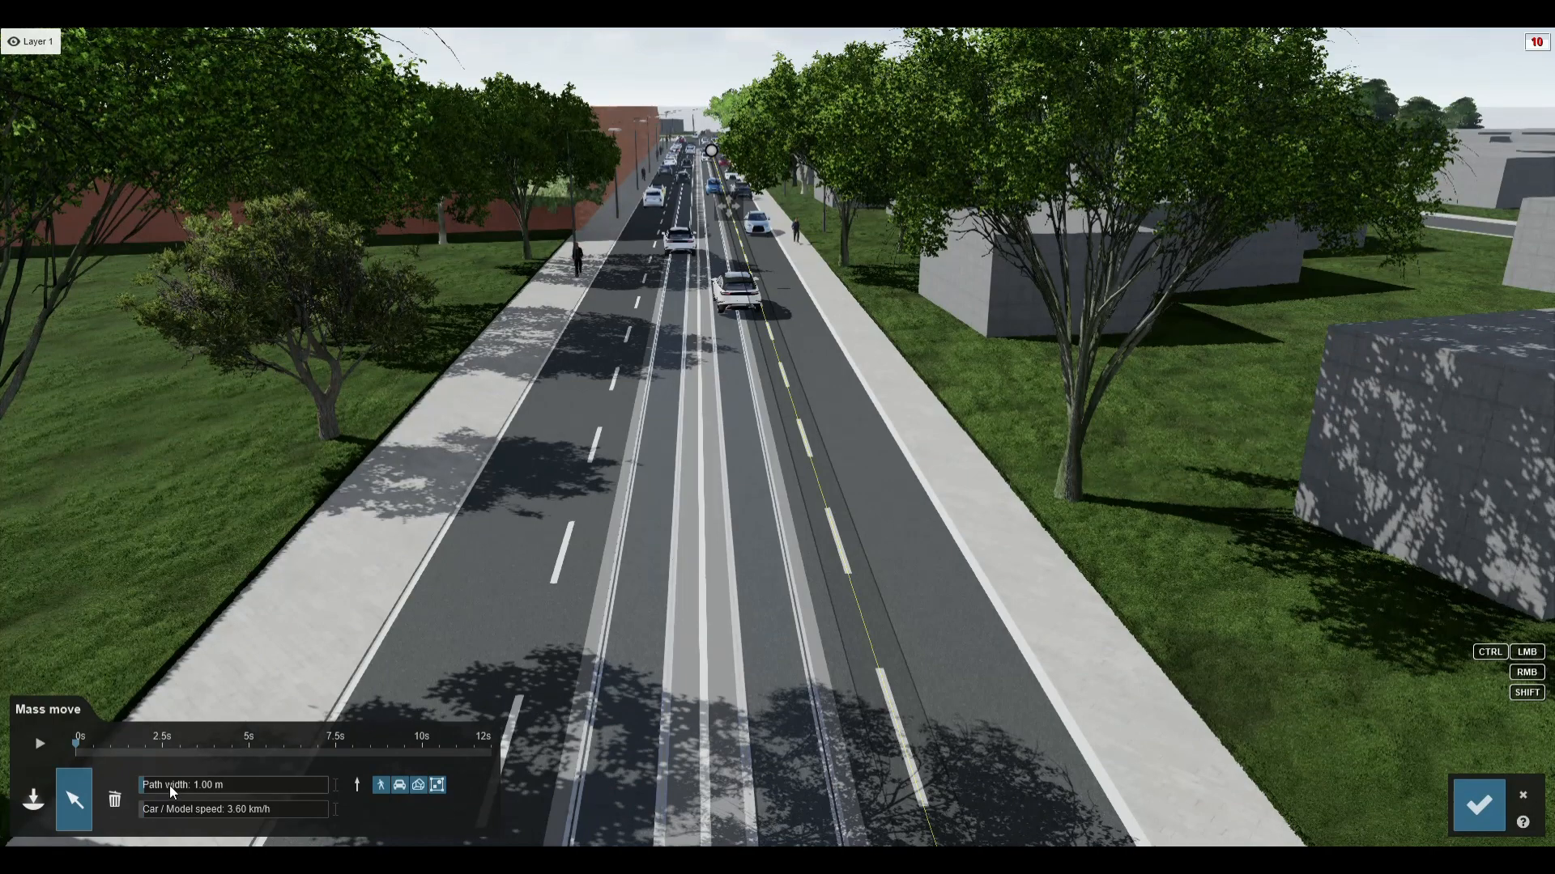
{"action": "left_click_drag", "start_coordinate": [169, 786], "coordinate": [223, 813]}
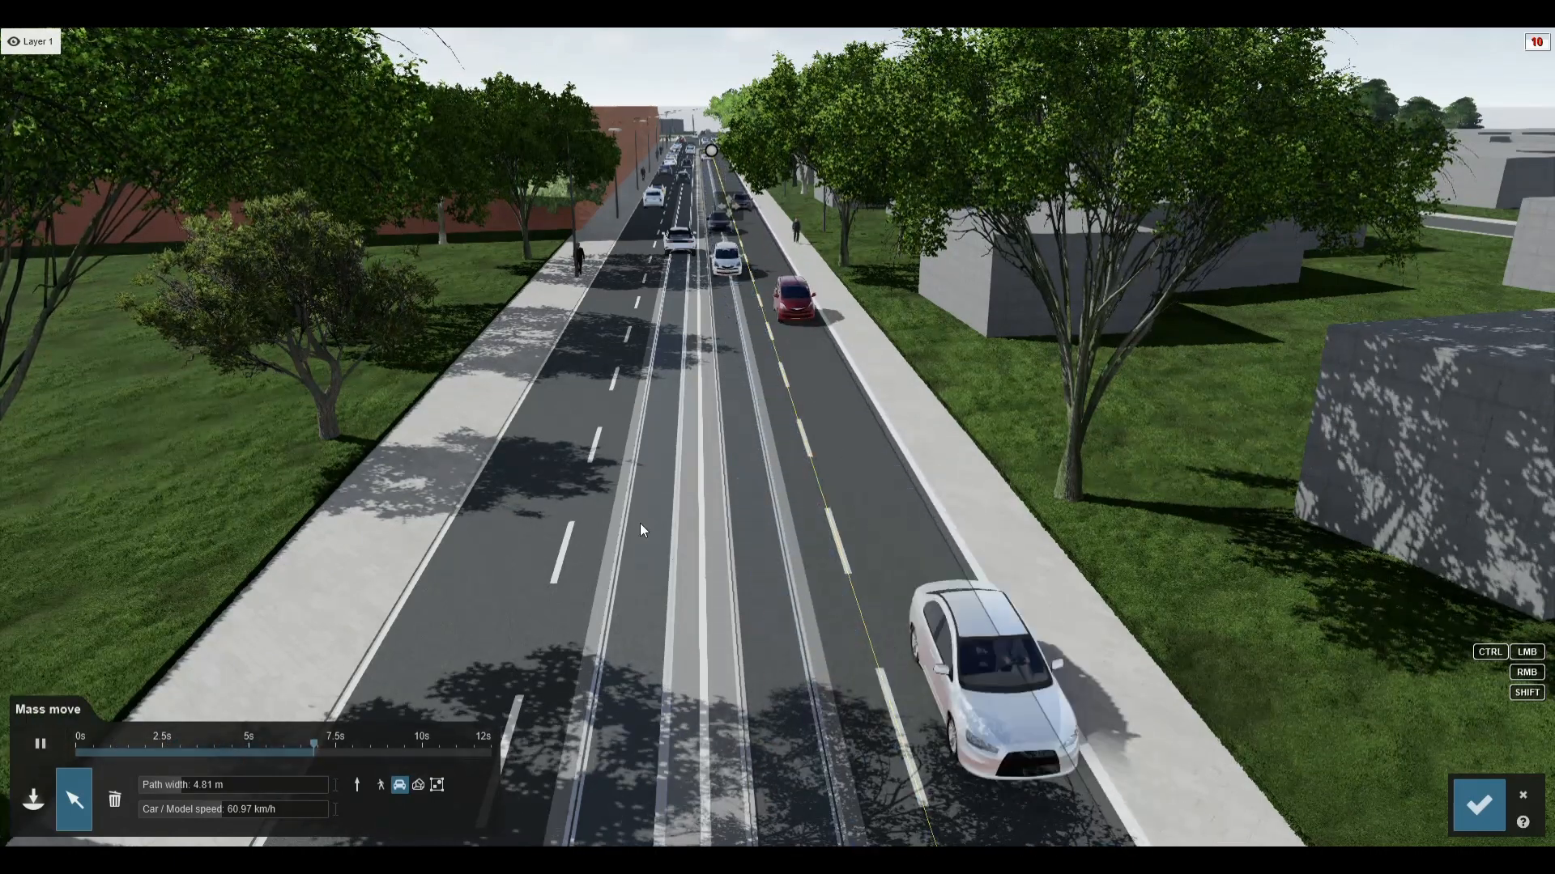
Watch the car traffic preview from lower above the street, switch to path deletion, and pause the playback
{"action": "right_click_drag", "start_coordinate": [643, 527], "coordinate": [580, 324]}
{"action": "key", "text": "w"}
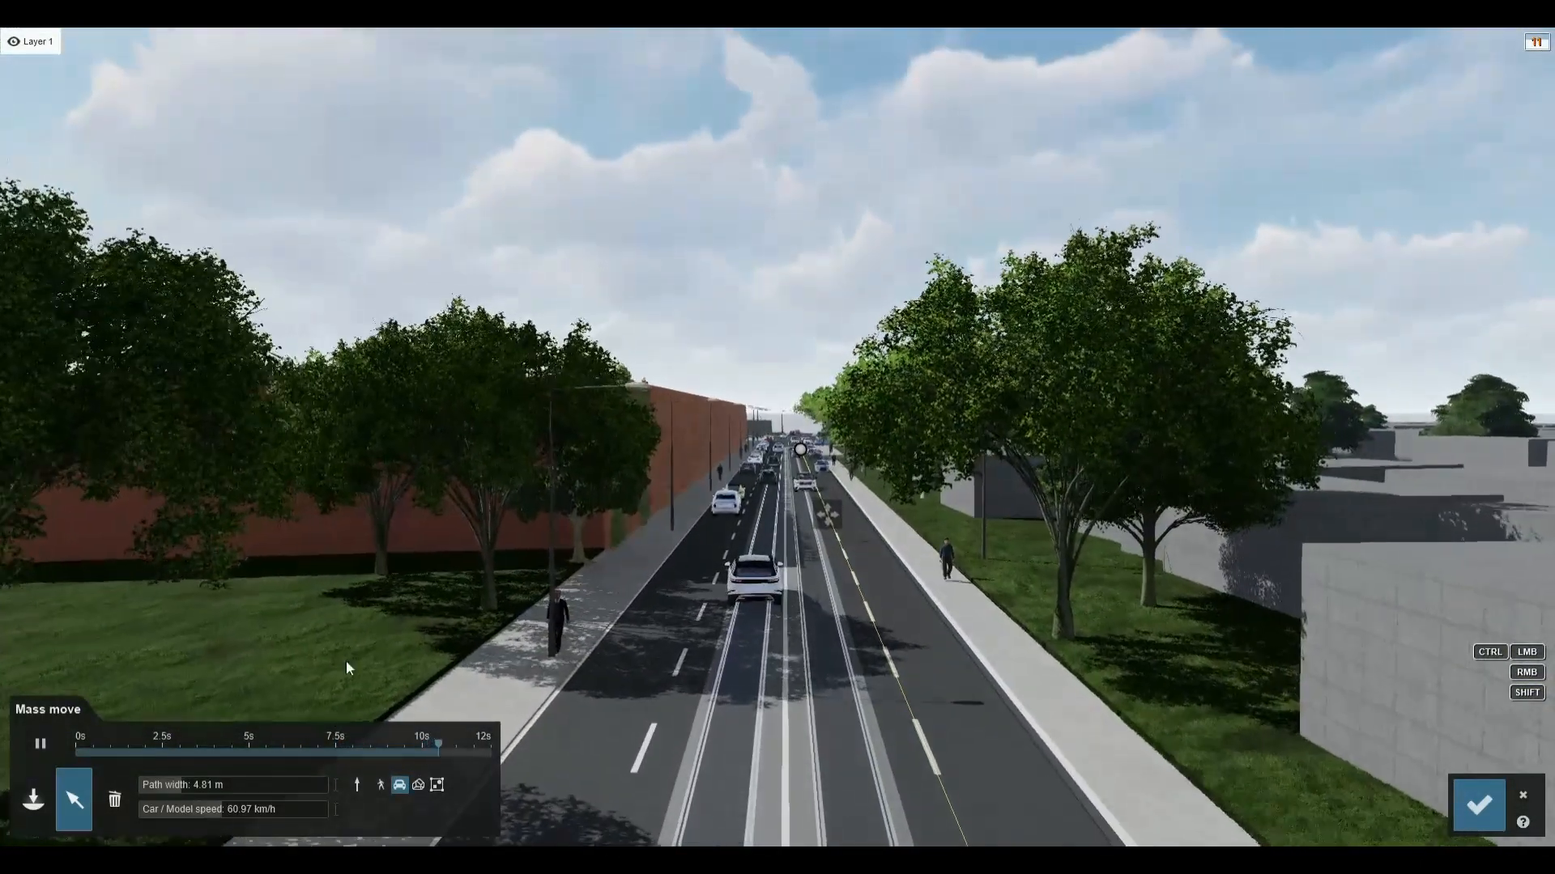
{"action": "left_click", "coordinate": [114, 799]}
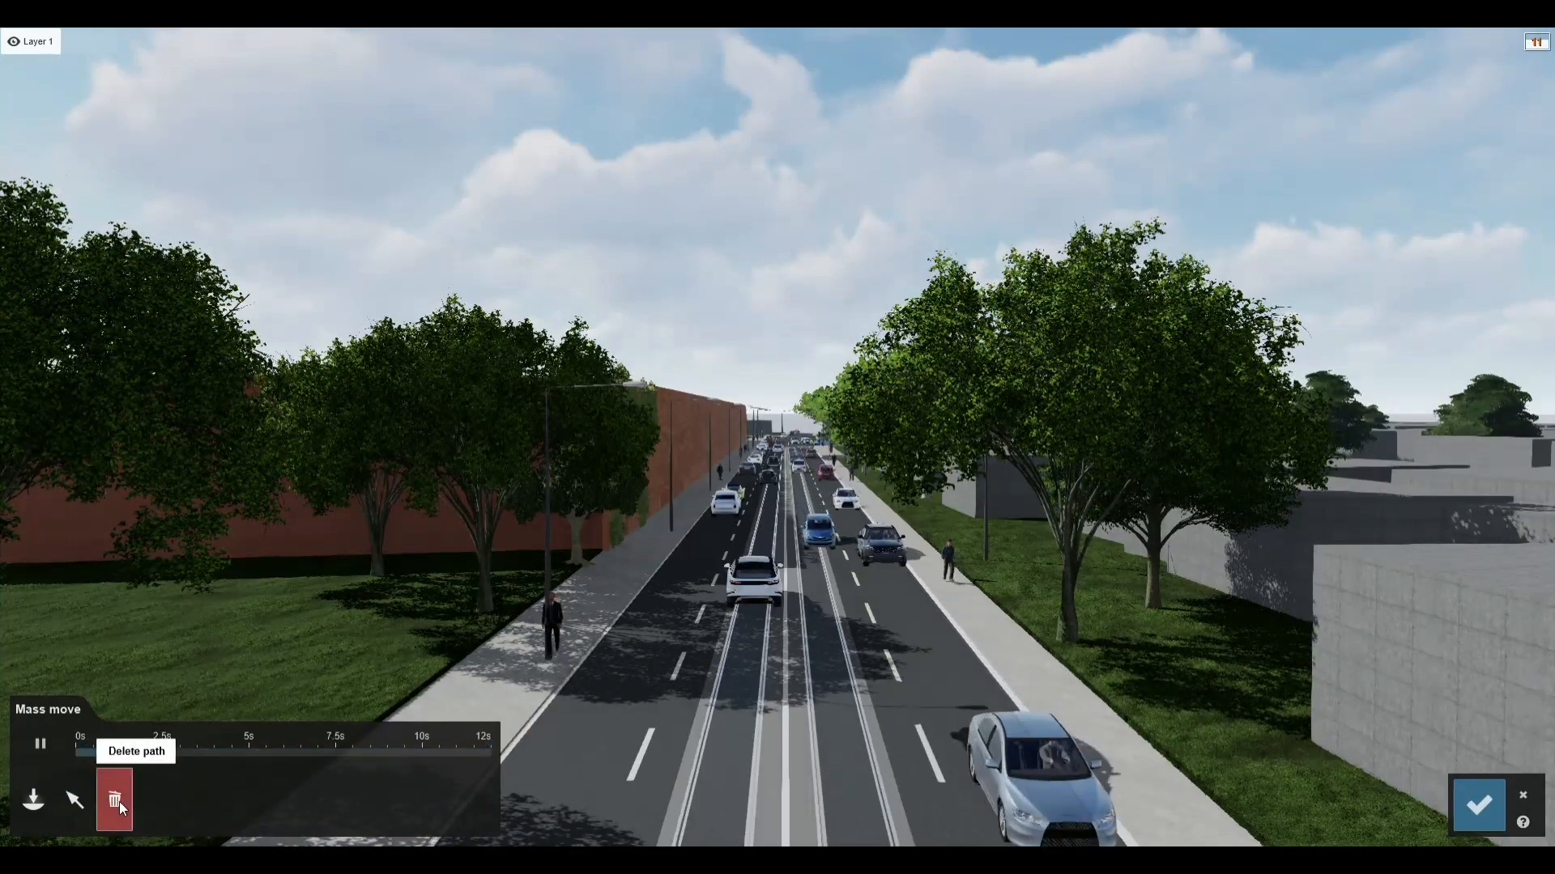
{"action": "left_click", "coordinate": [40, 743]}
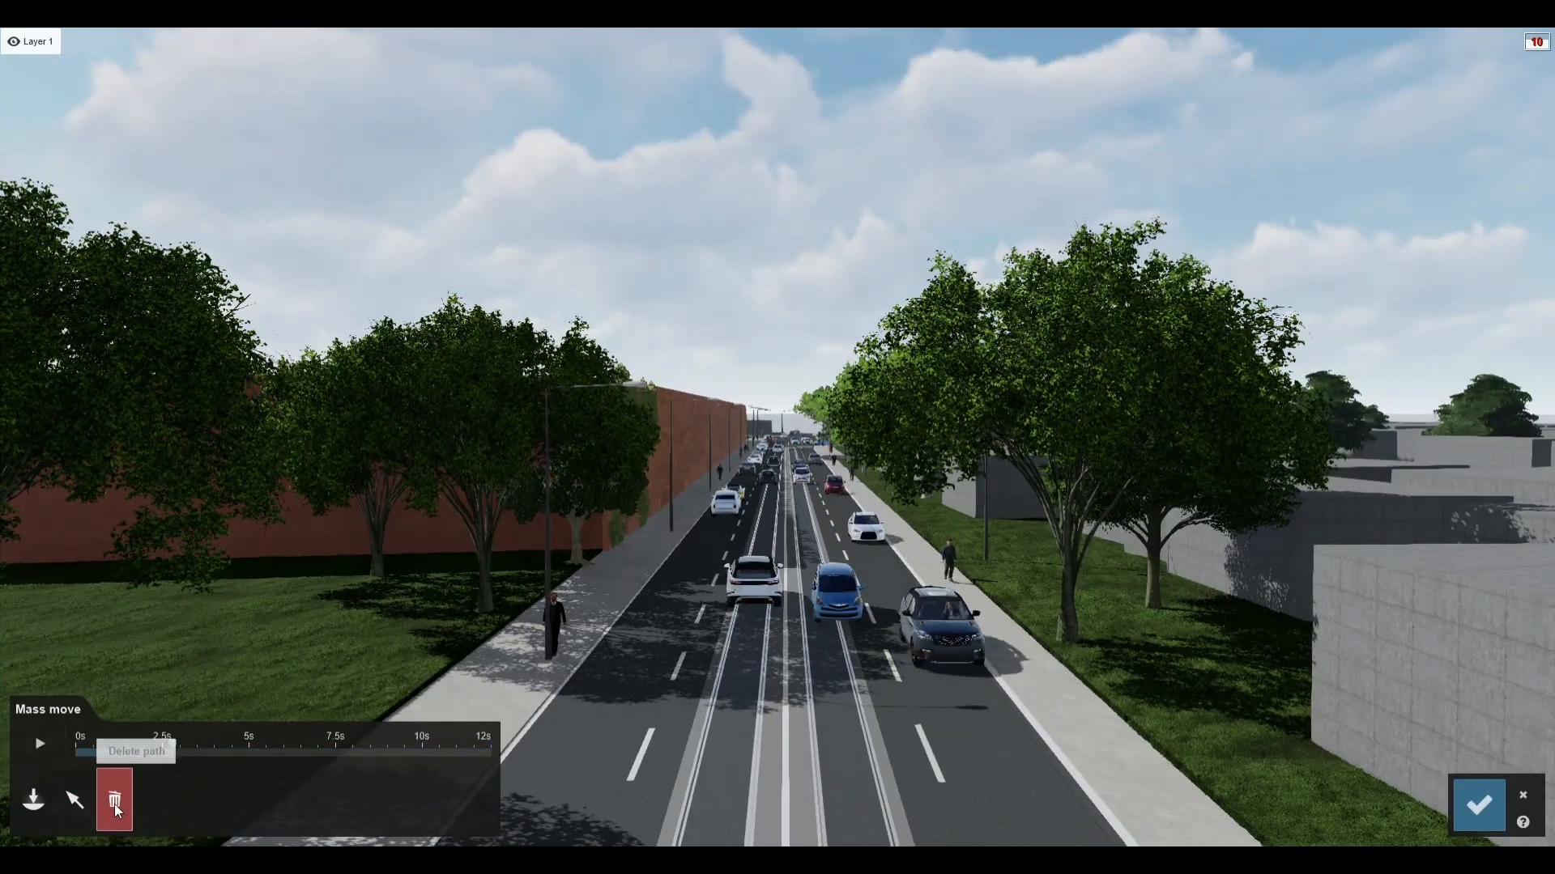
{"action": "key", "text": "s"}
{"action": "right_click_drag", "start_coordinate": [810, 782], "coordinate": [861, 787]}
{"action": "left_click", "coordinate": [842, 695]}
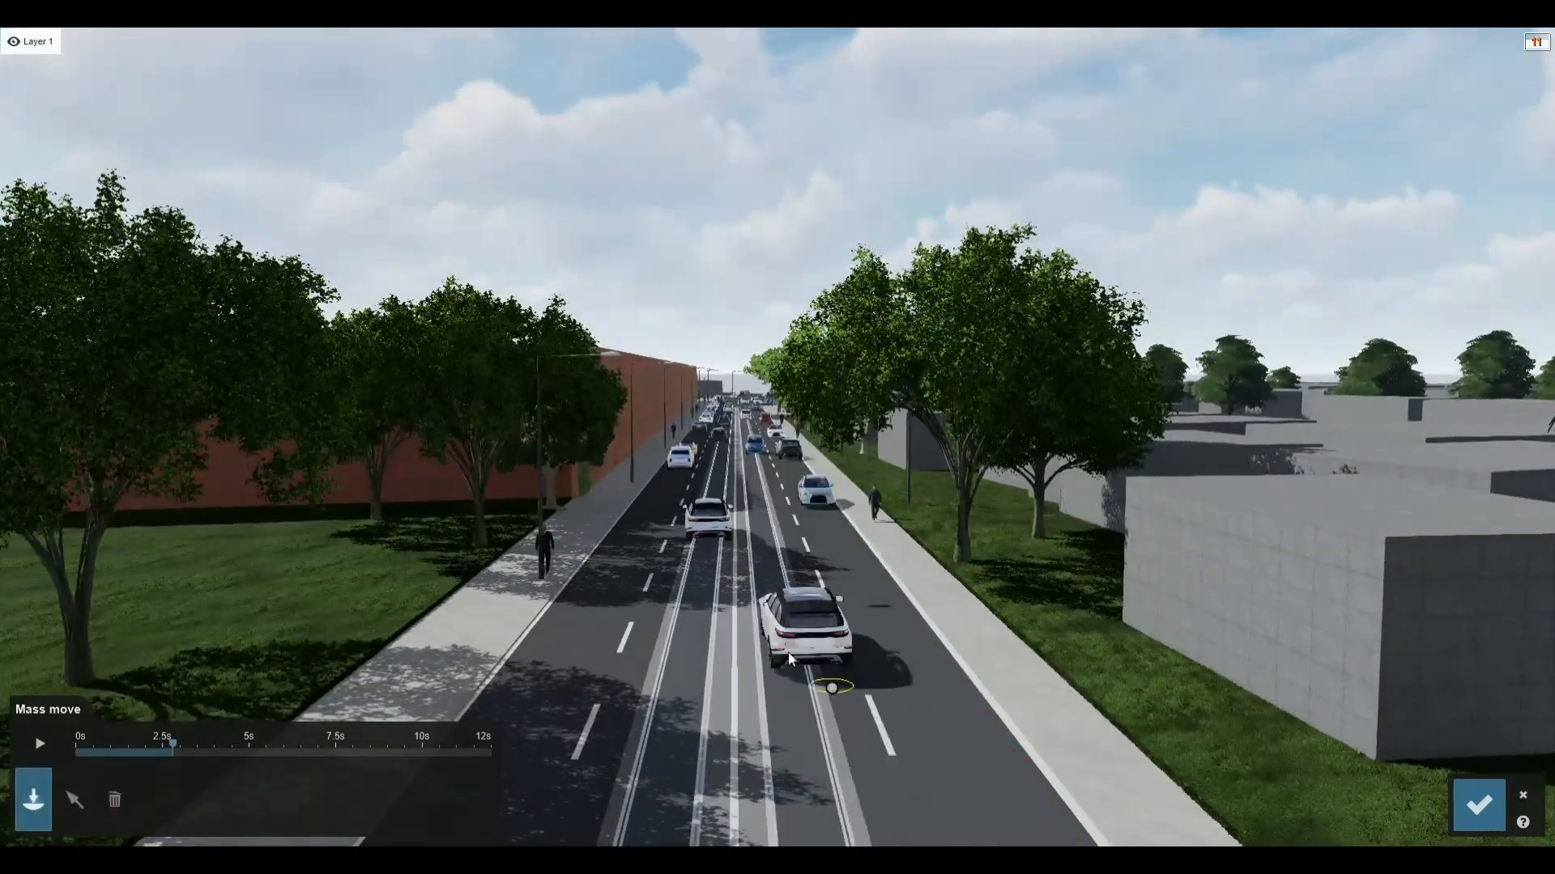
Place a short new mass move path beside the green wall, from behind the white car to just ahead of it
{"action": "key", "text": "w"}
{"action": "right_click_drag", "start_coordinate": [839, 684], "coordinate": [670, 572]}
{"action": "key", "text": "w"}
{"action": "key", "text": "w"}
{"action": "key", "text": "s"}
{"action": "key", "text": "s"}
{"action": "key", "text": "w"}
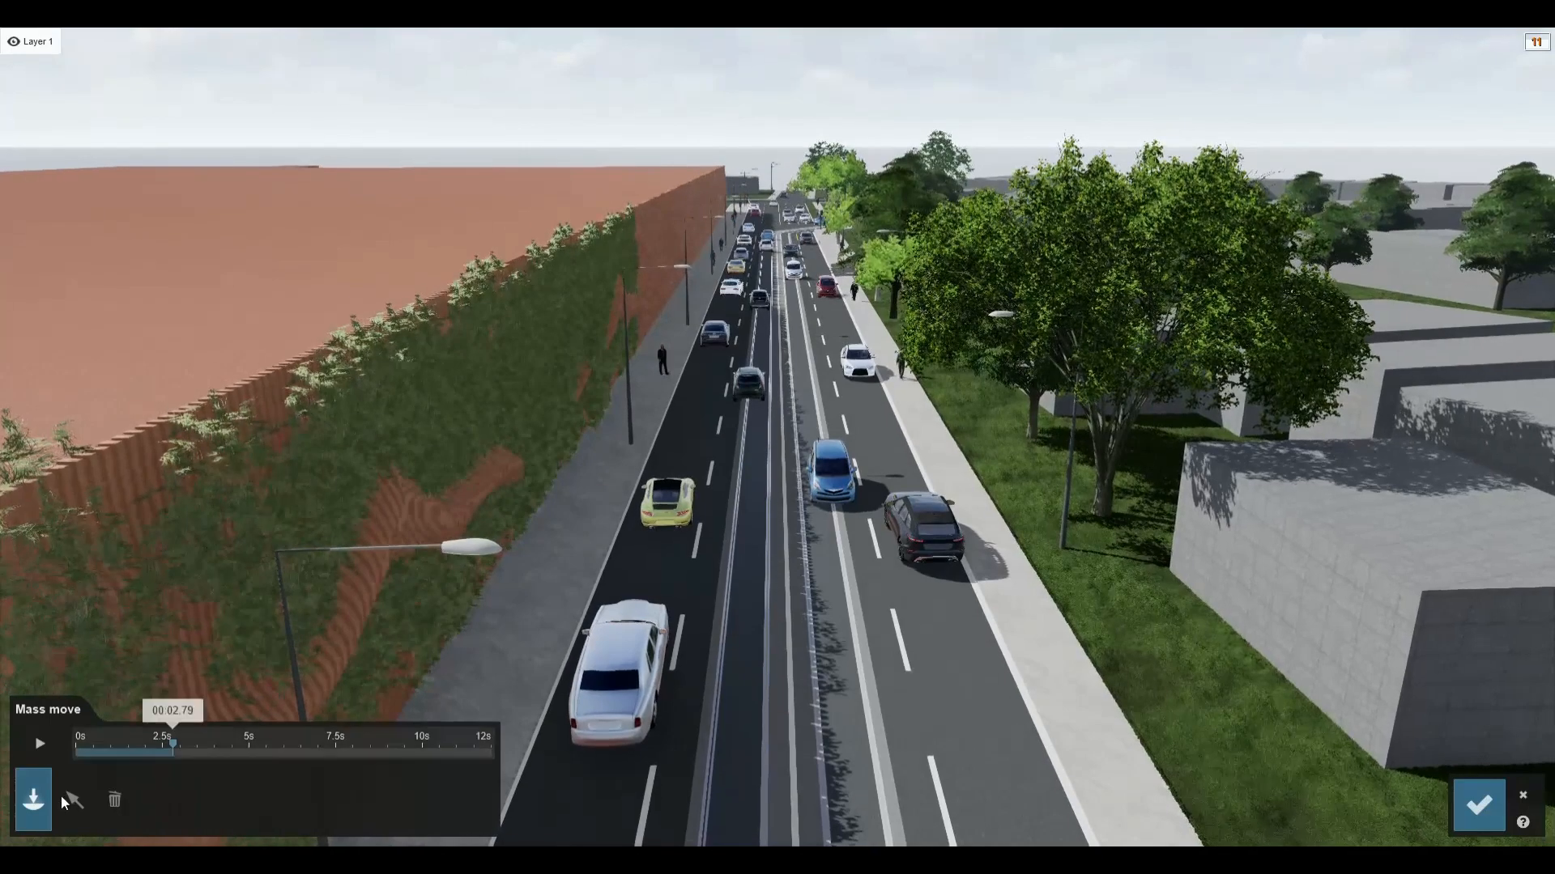
{"action": "left_click", "coordinate": [601, 776]}
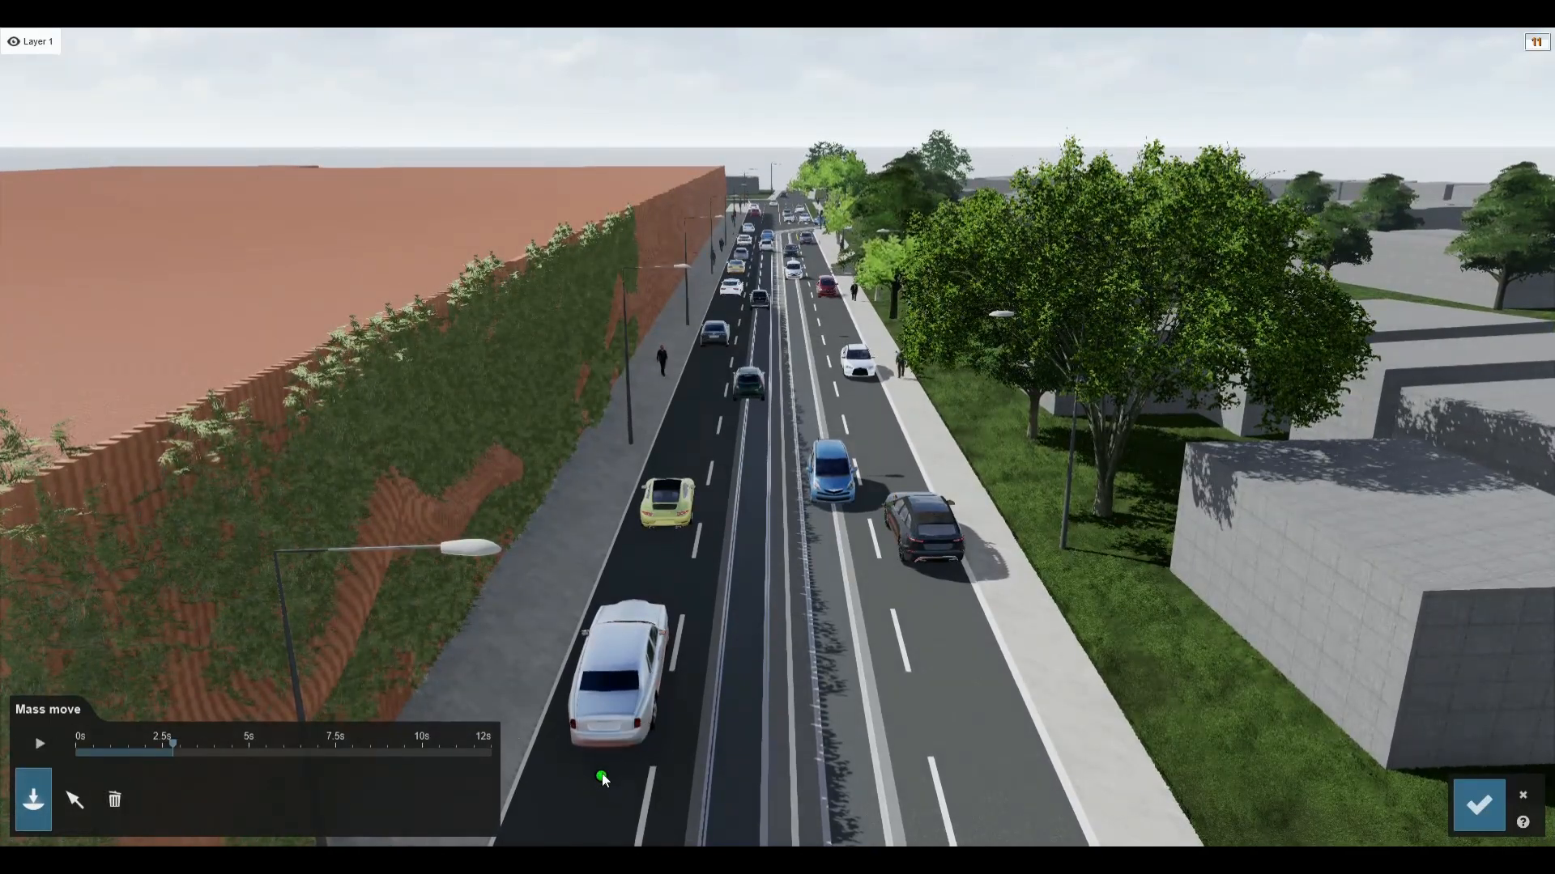
{"action": "left_click", "coordinate": [646, 577]}
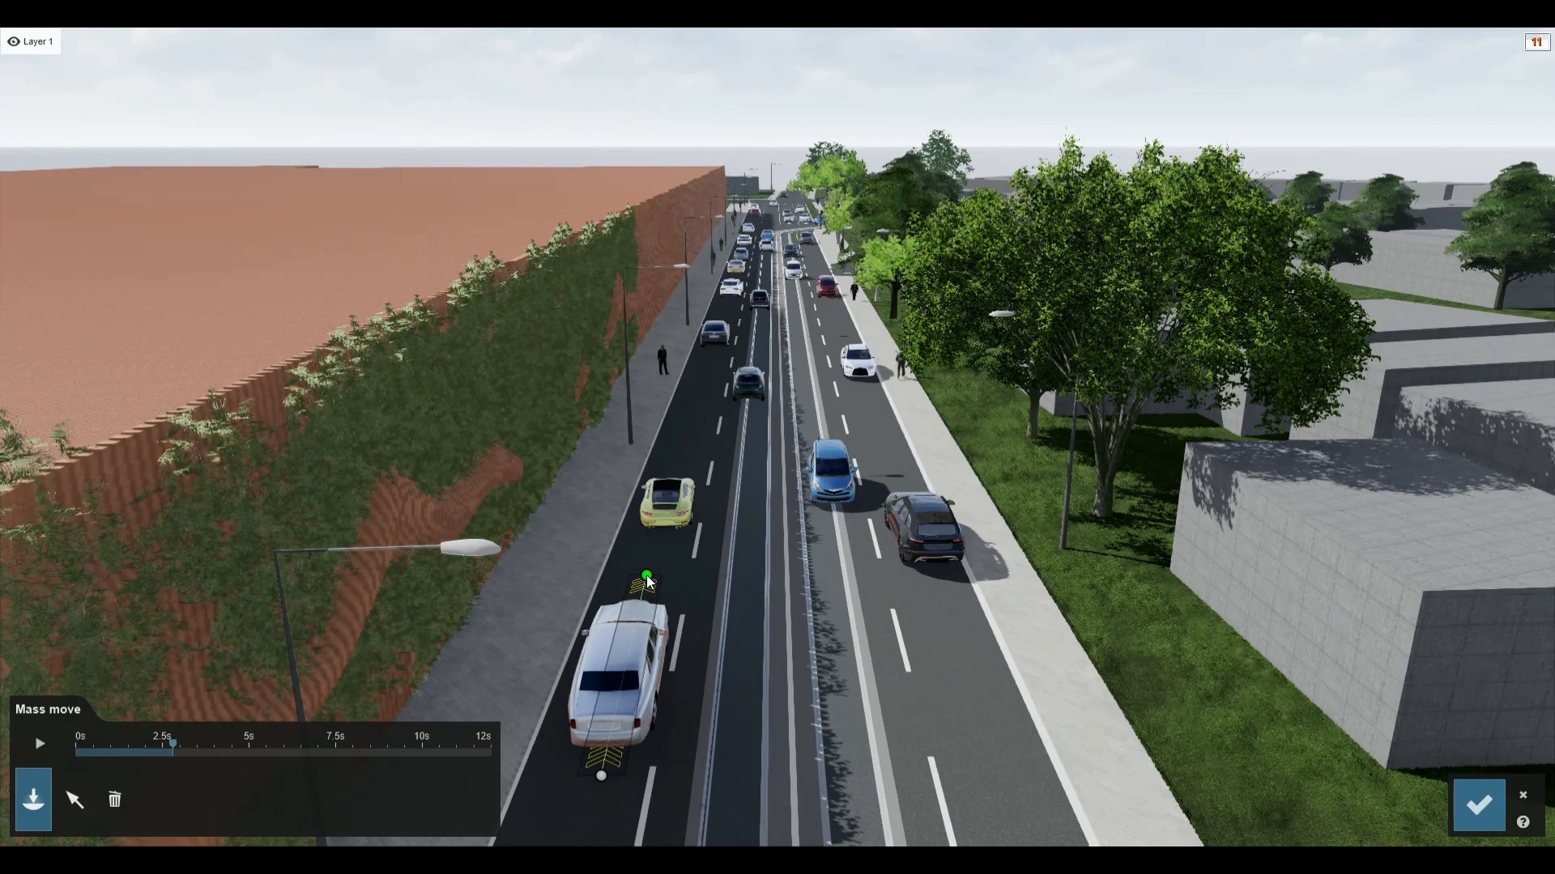
{"action": "left_click", "coordinate": [647, 577]}
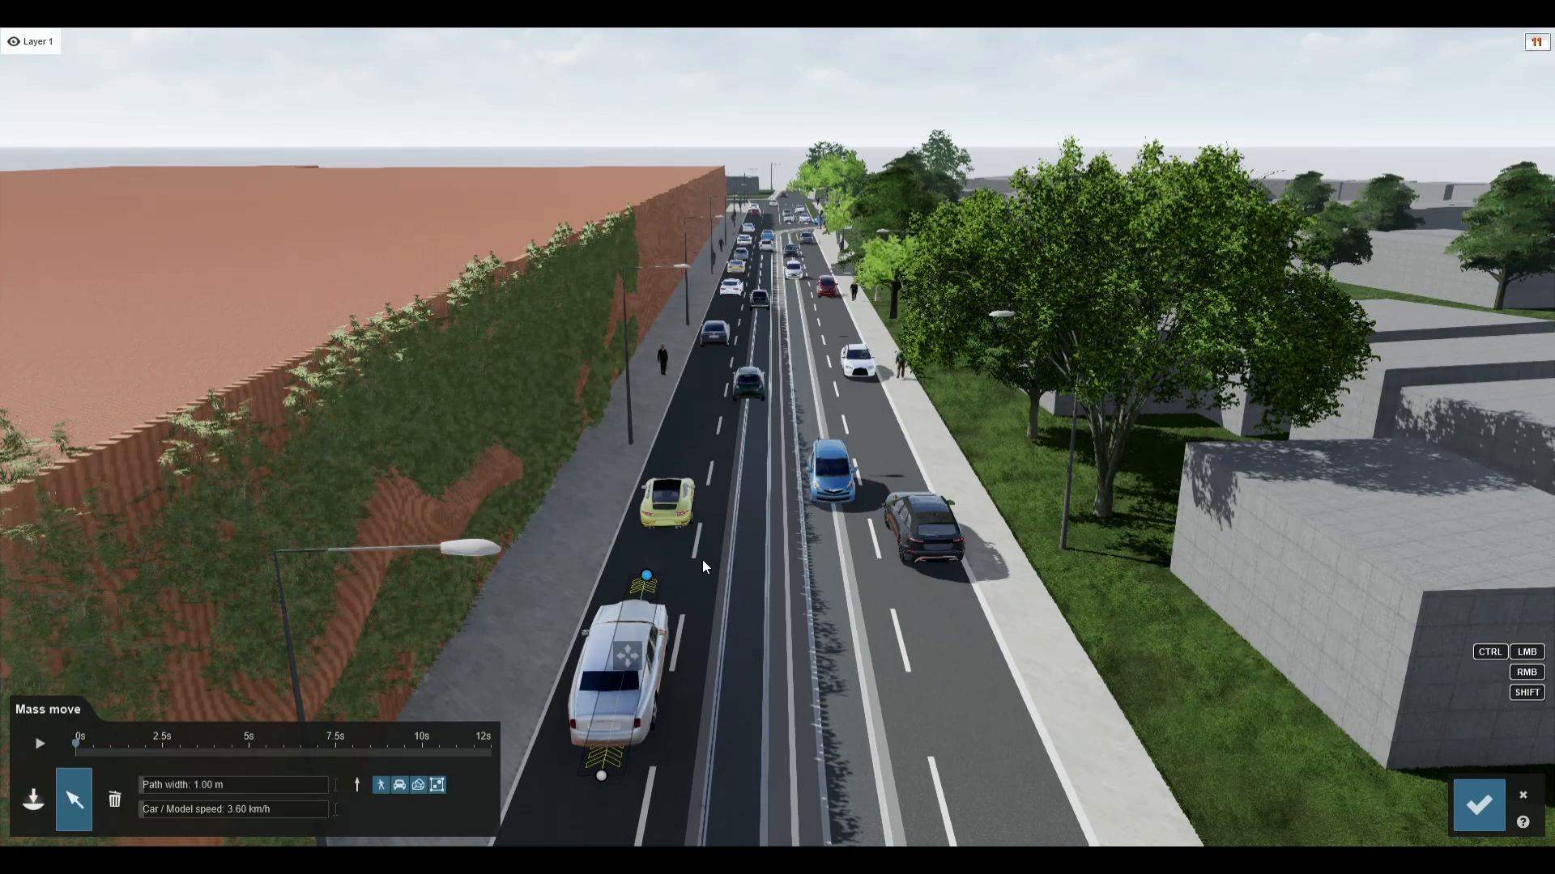
Extend the white car's path with nine nodes that wind across the lanes and loop back beside the oncoming white car
{"action": "left_click", "coordinate": [759, 545], "text": "ctrl"}
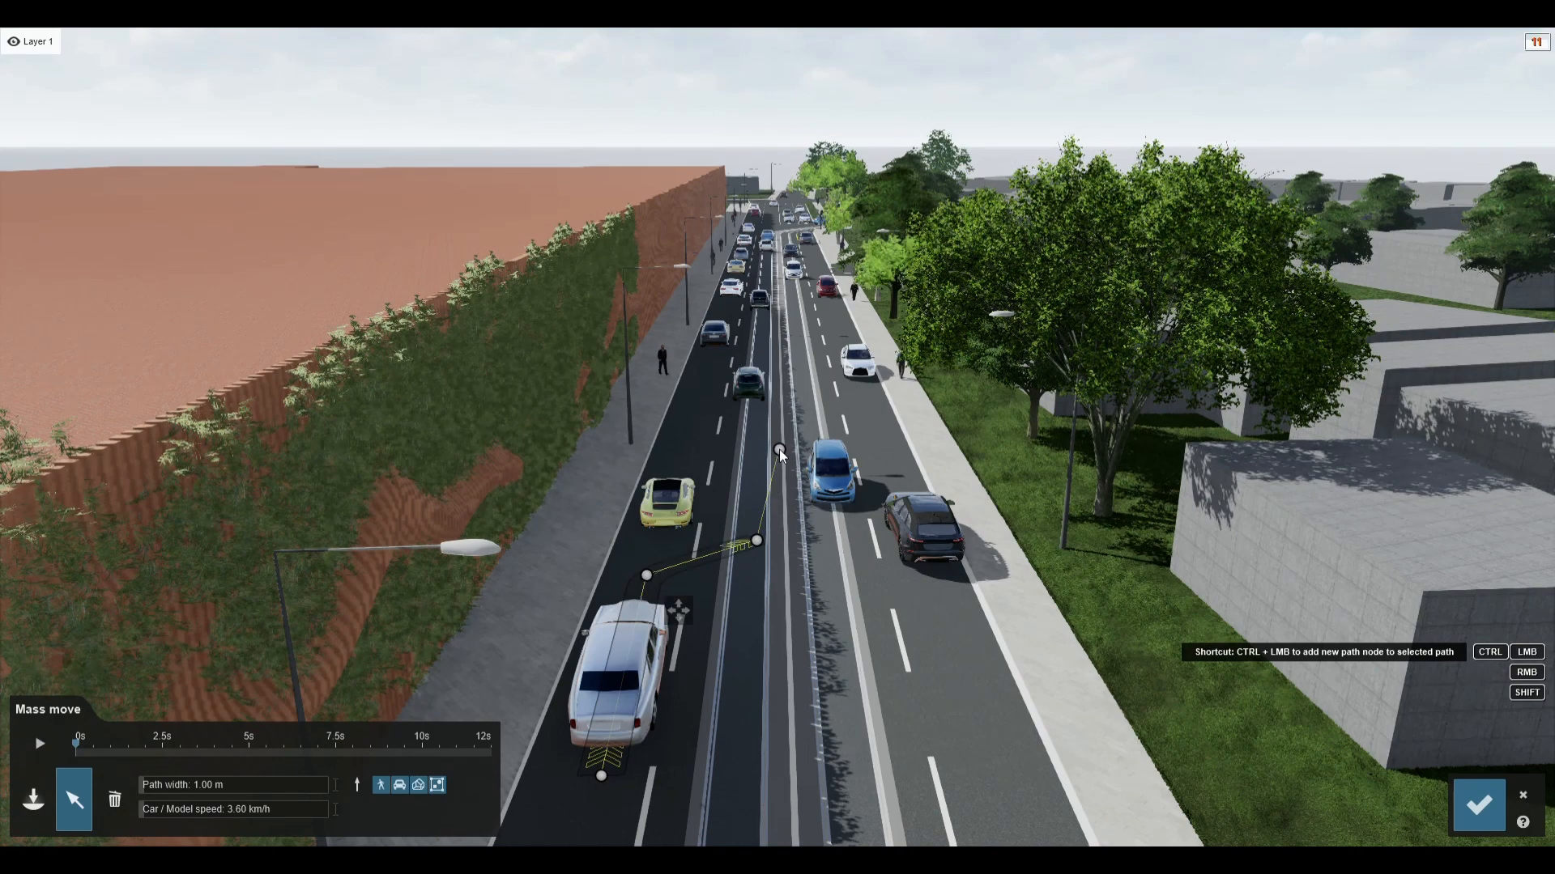
{"action": "left_click", "coordinate": [780, 451], "text": "ctrl"}
{"action": "left_click", "coordinate": [817, 409], "text": "ctrl"}
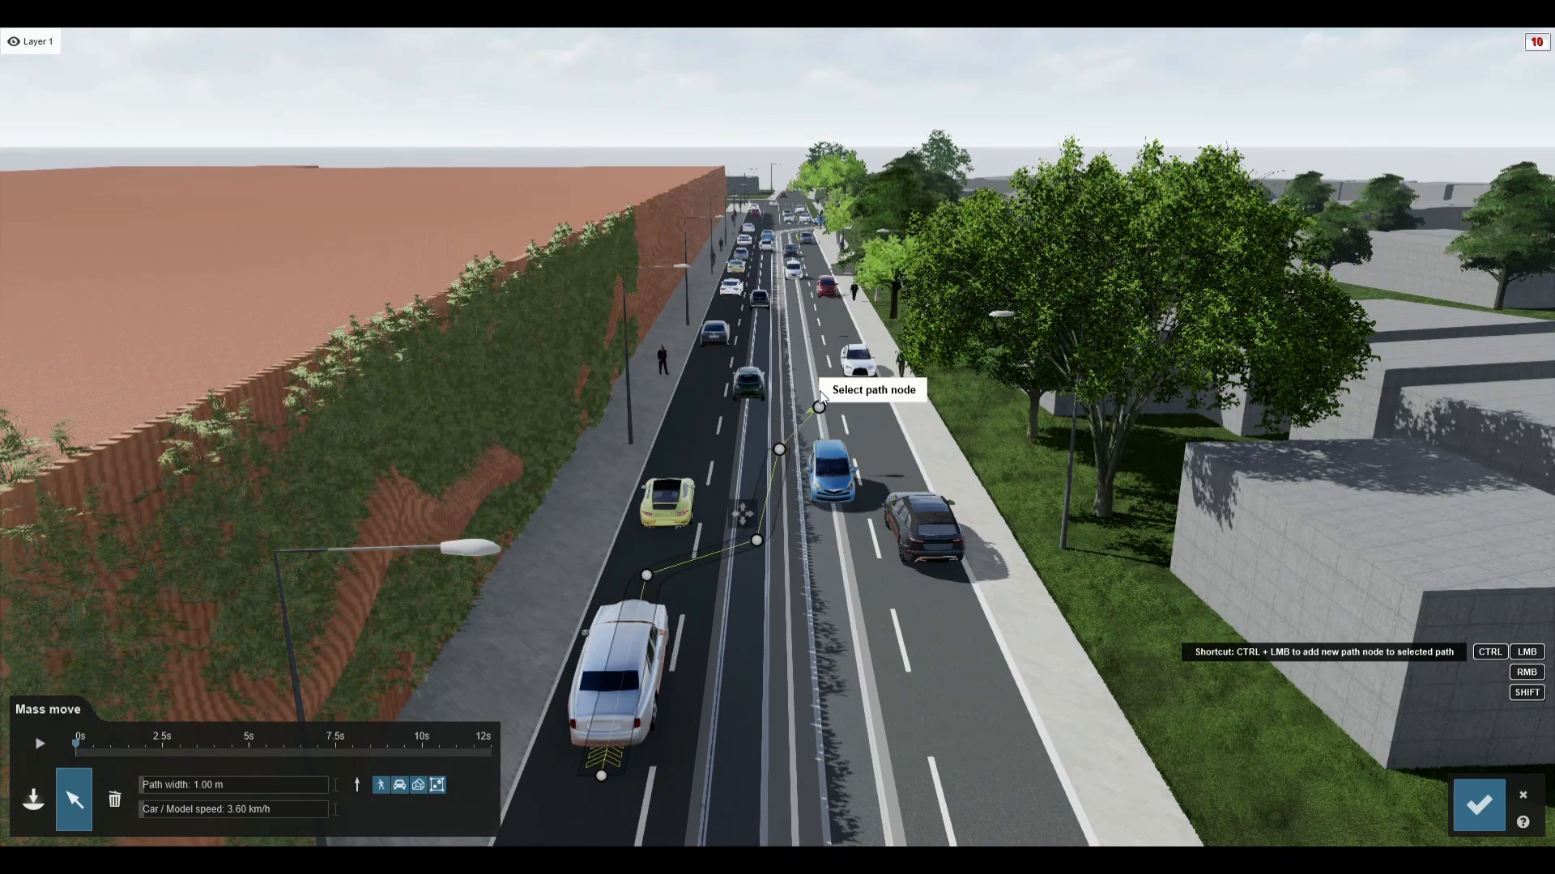
{"action": "left_click", "coordinate": [800, 338], "text": "ctrl"}
{"action": "left_click", "coordinate": [757, 325], "text": "ctrl"}
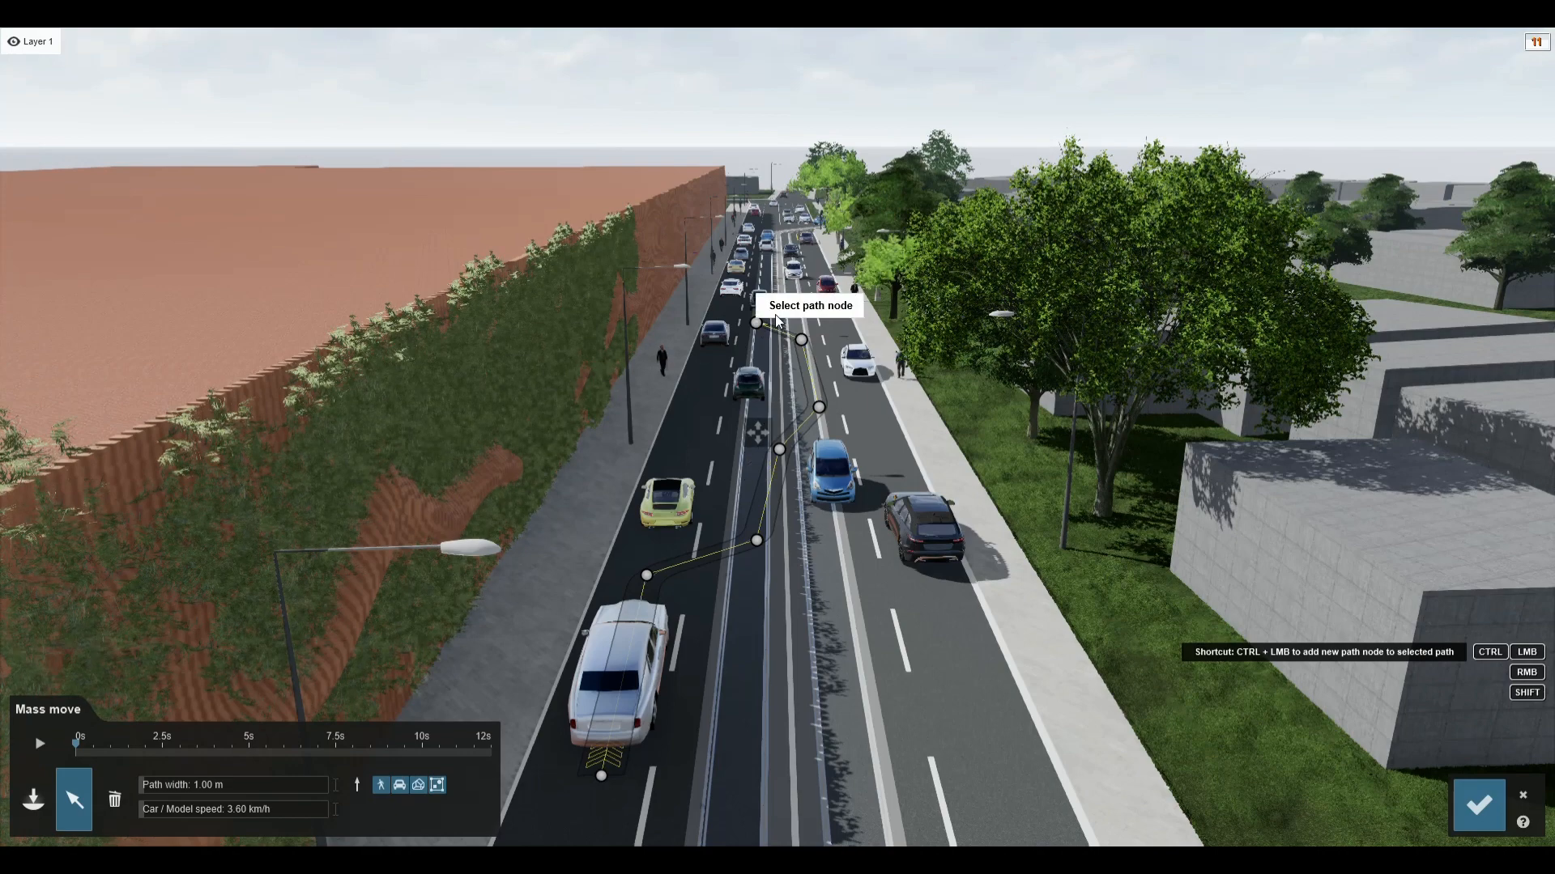
{"action": "left_click", "coordinate": [787, 313], "text": "ctrl"}
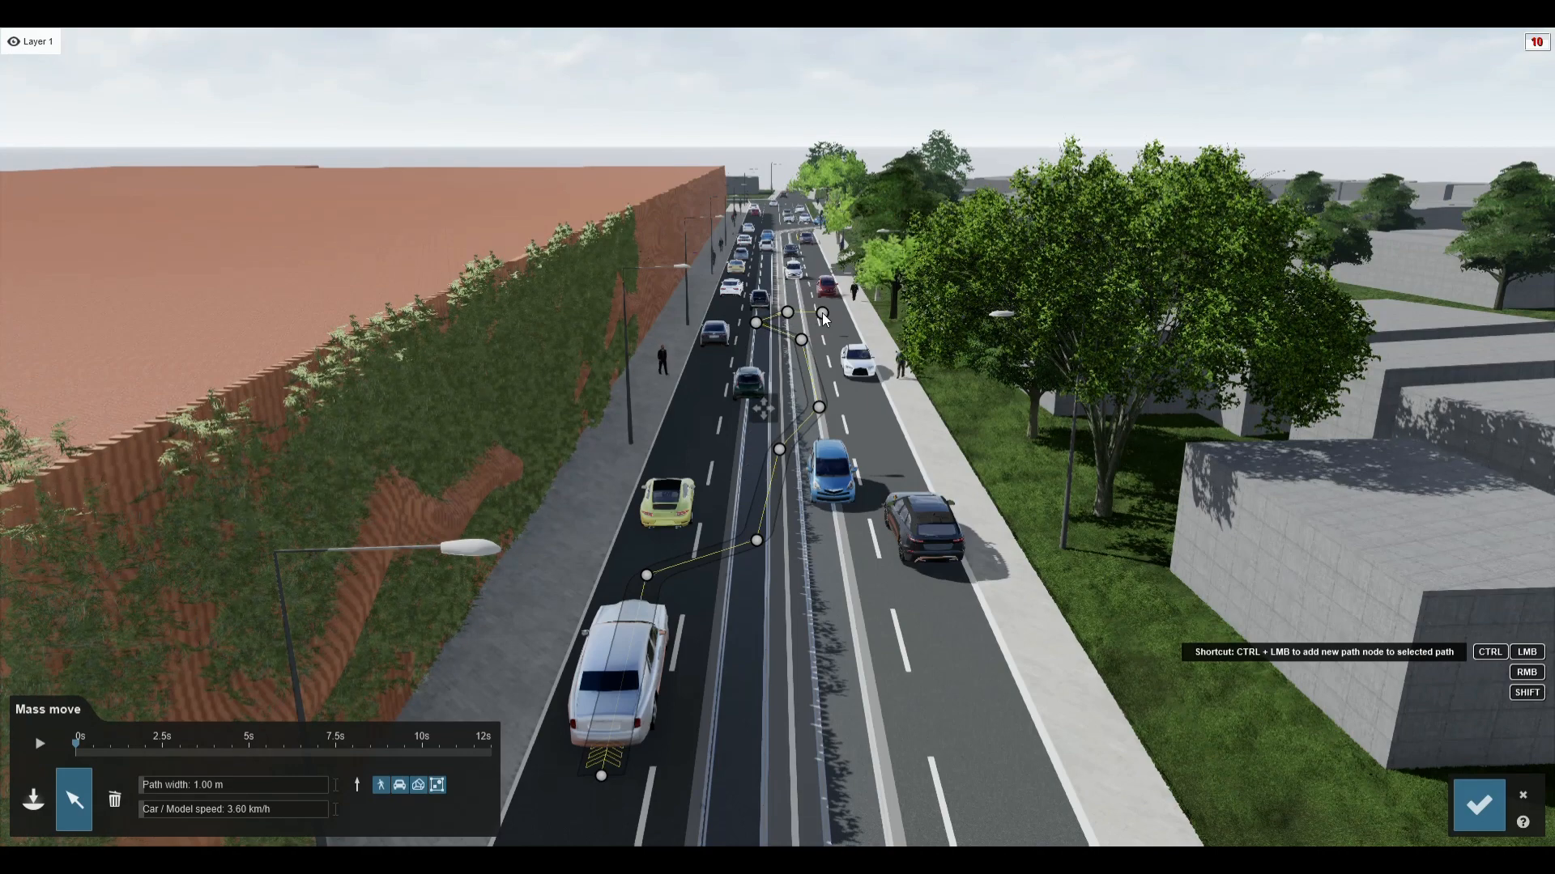
{"action": "left_click", "coordinate": [822, 313], "text": "ctrl"}
{"action": "left_click", "coordinate": [826, 329], "text": "ctrl"}
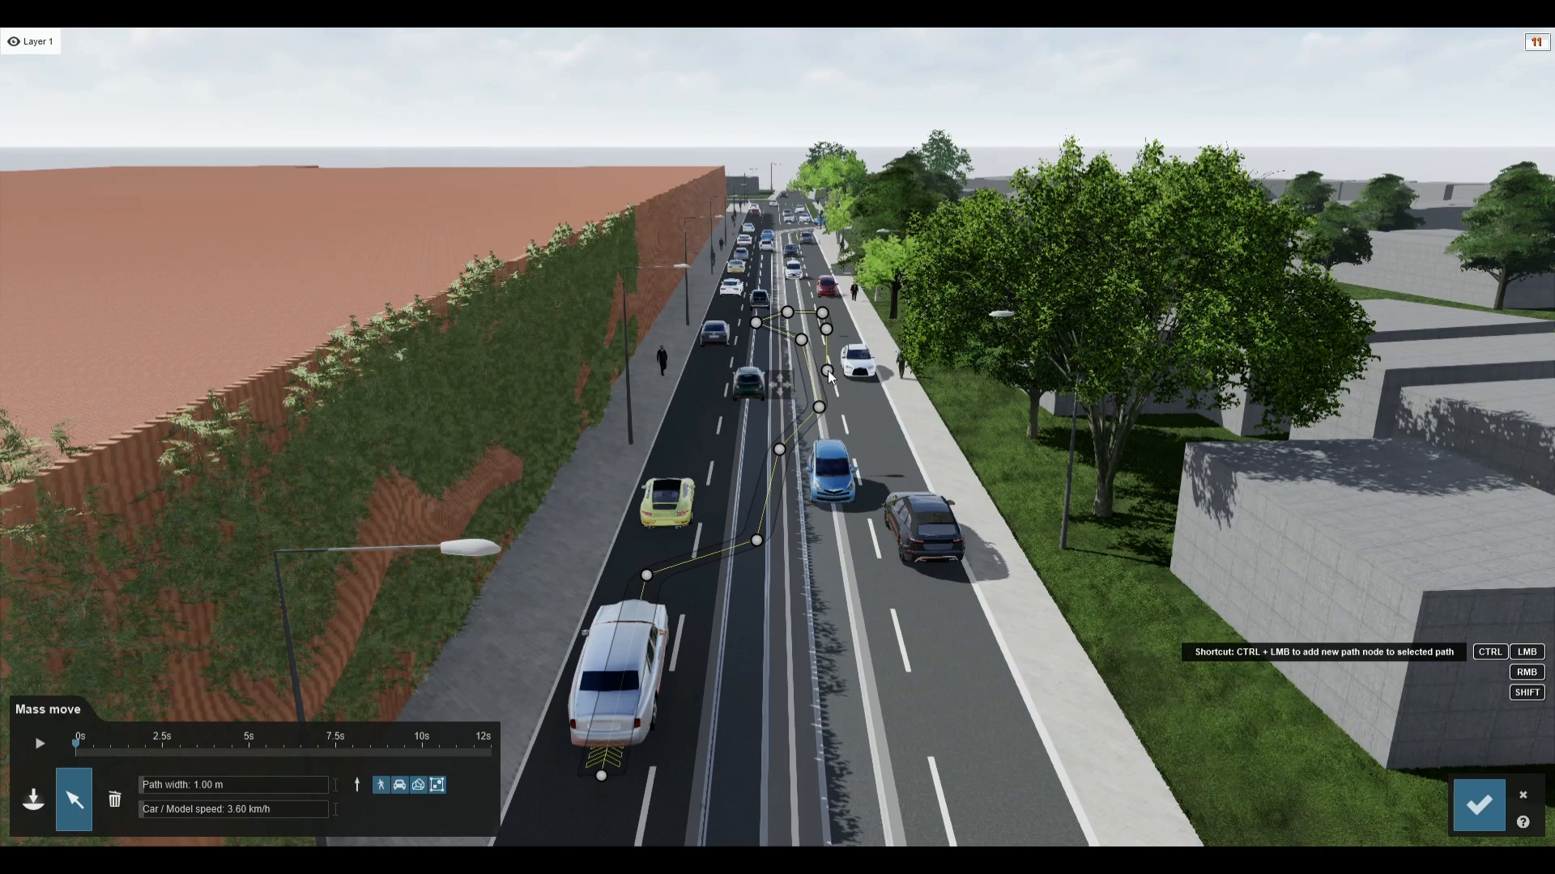
{"action": "left_click", "coordinate": [829, 372], "text": "ctrl"}
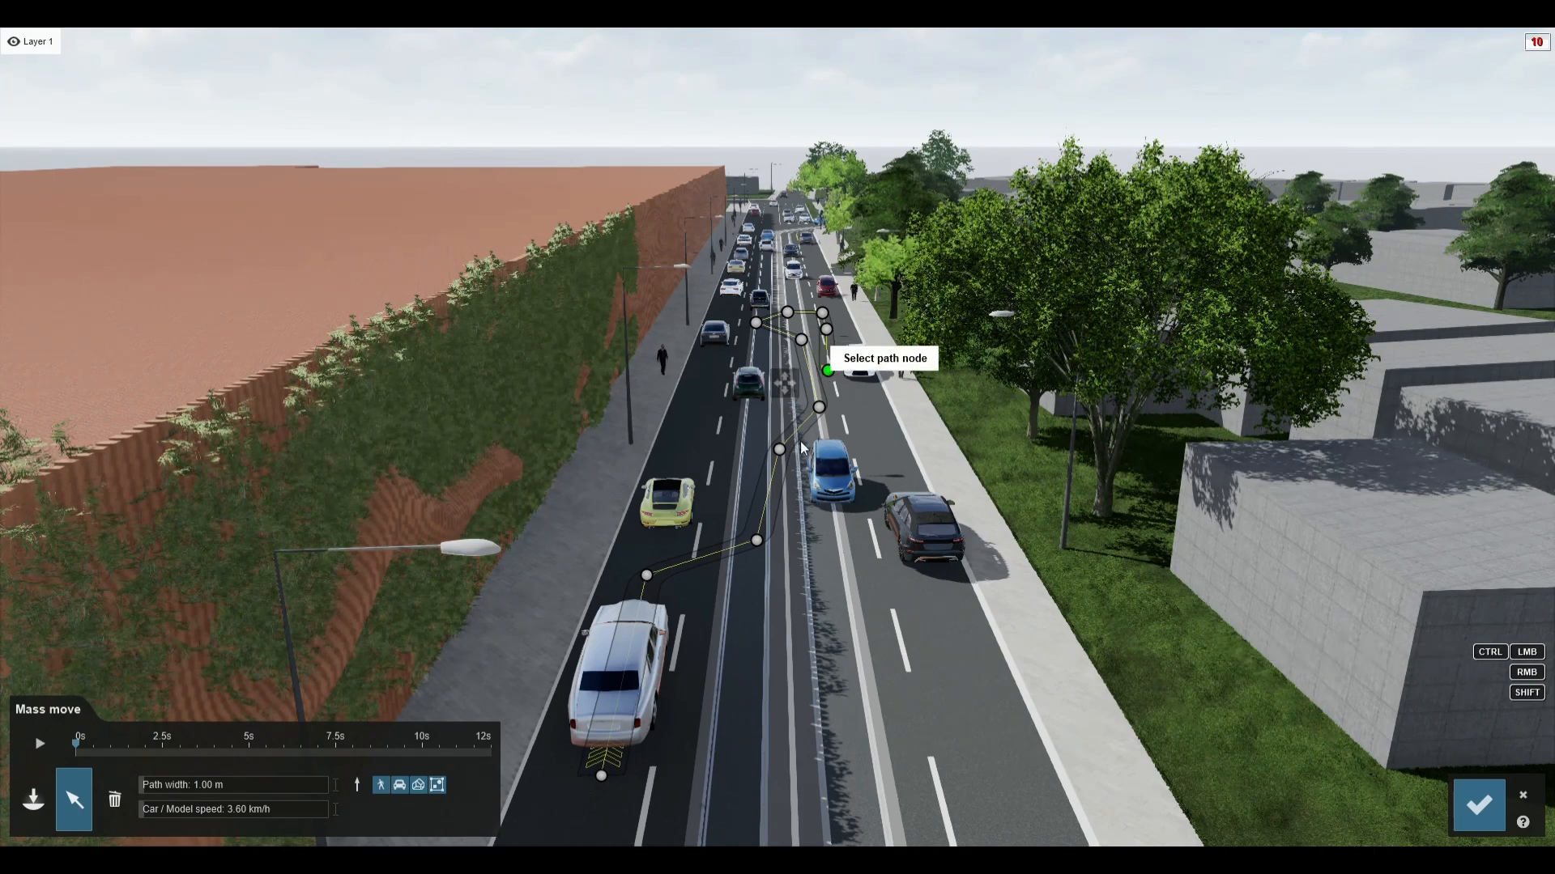
Set the winding path's width to 1.91 m and speed to 47.90 km/h, and preview the white car's movement
{"action": "left_click_drag", "start_coordinate": [159, 791], "coordinate": [153, 791]}
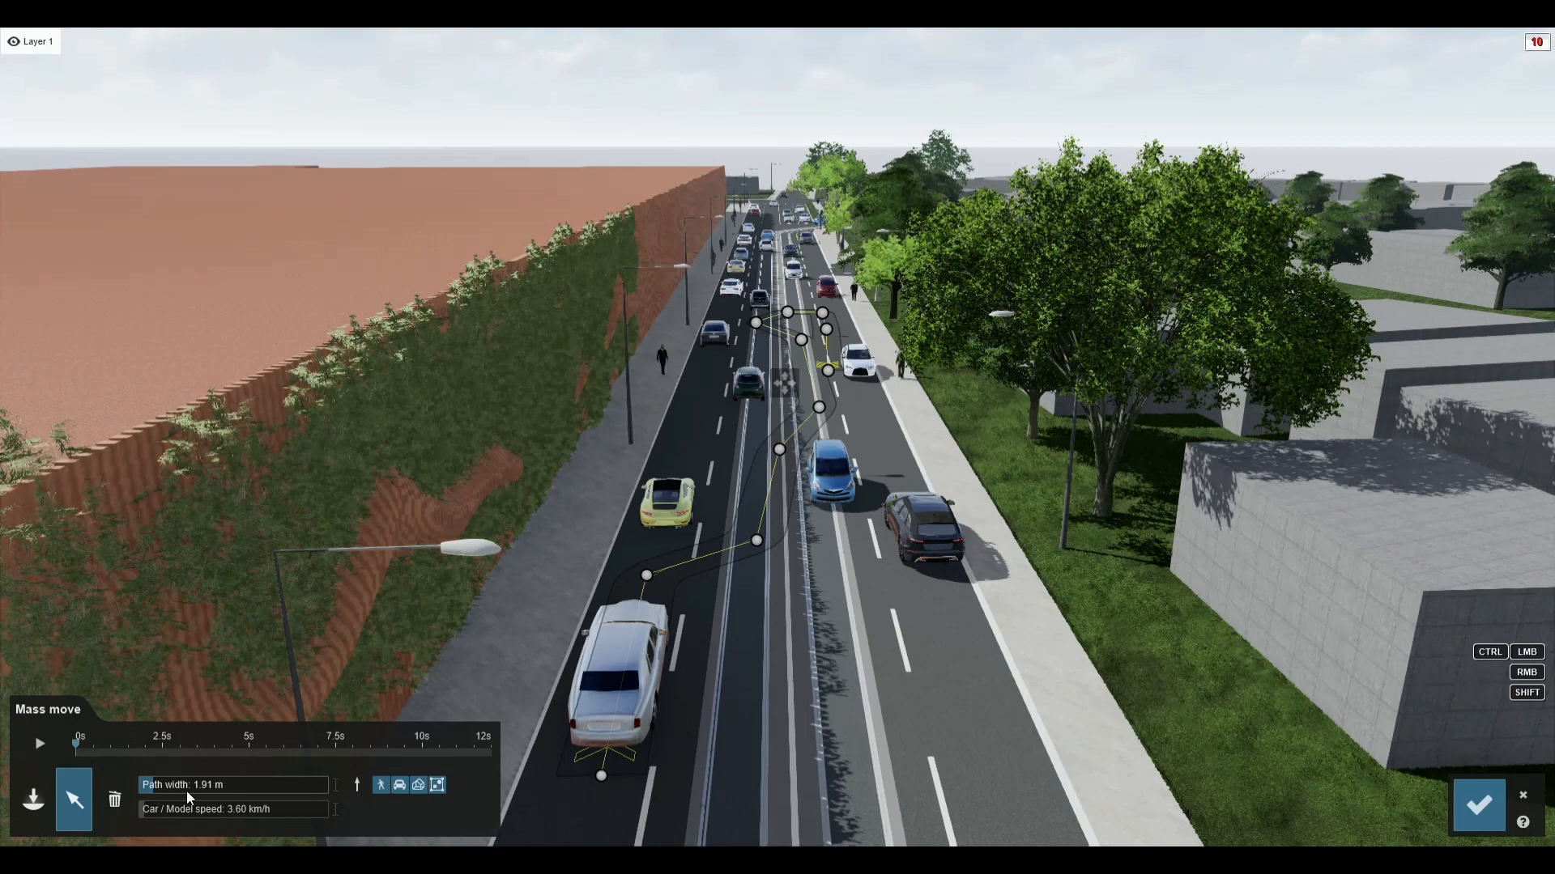
{"action": "left_click_drag", "start_coordinate": [177, 808], "coordinate": [204, 808]}
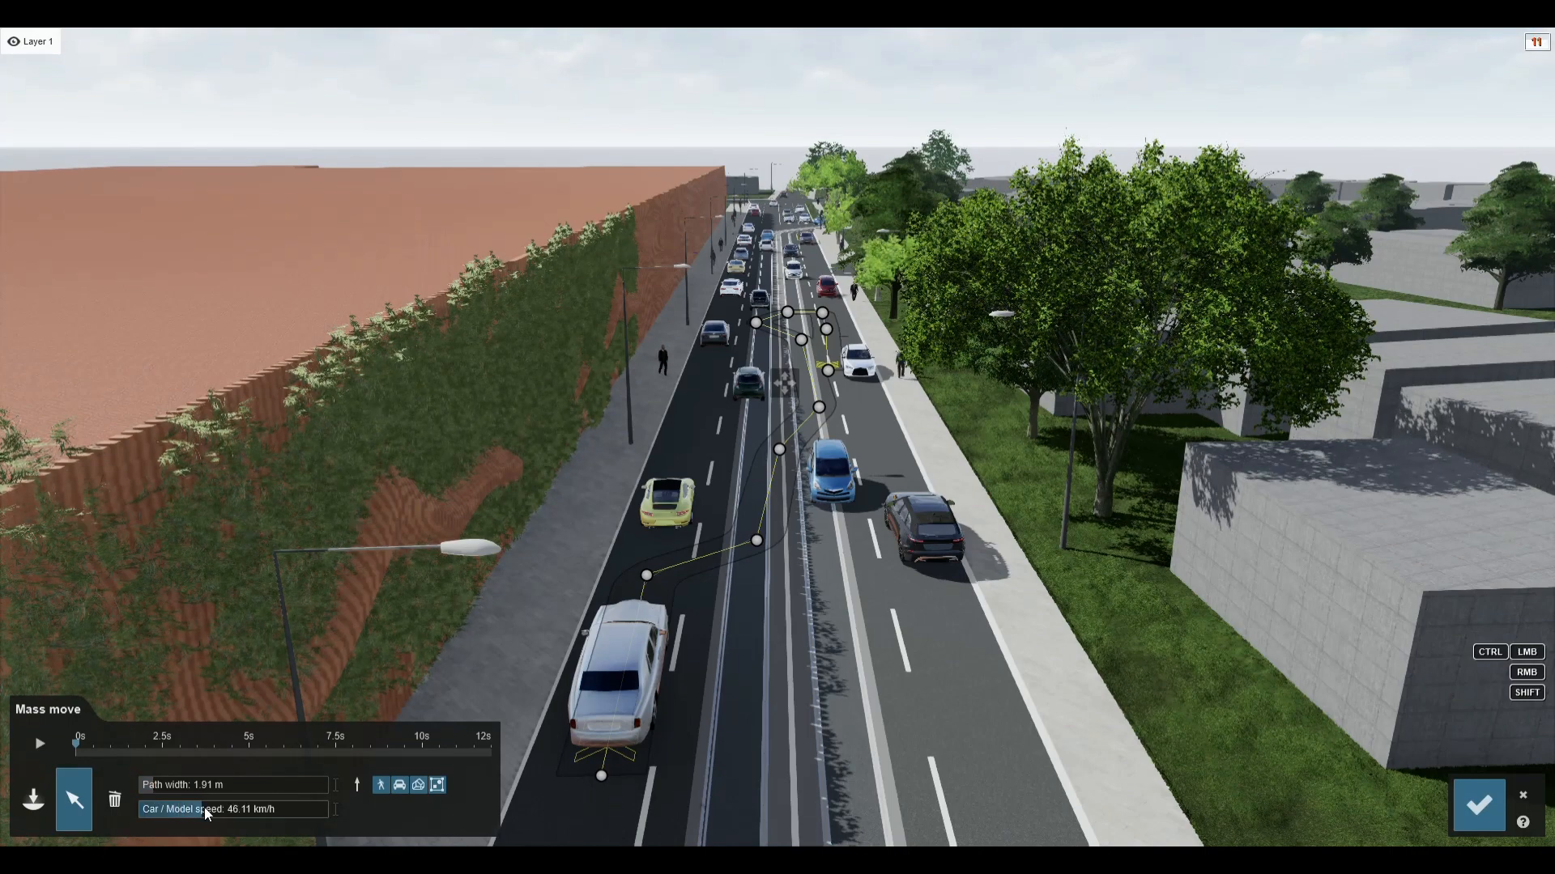
{"action": "left_click", "coordinate": [39, 747]}
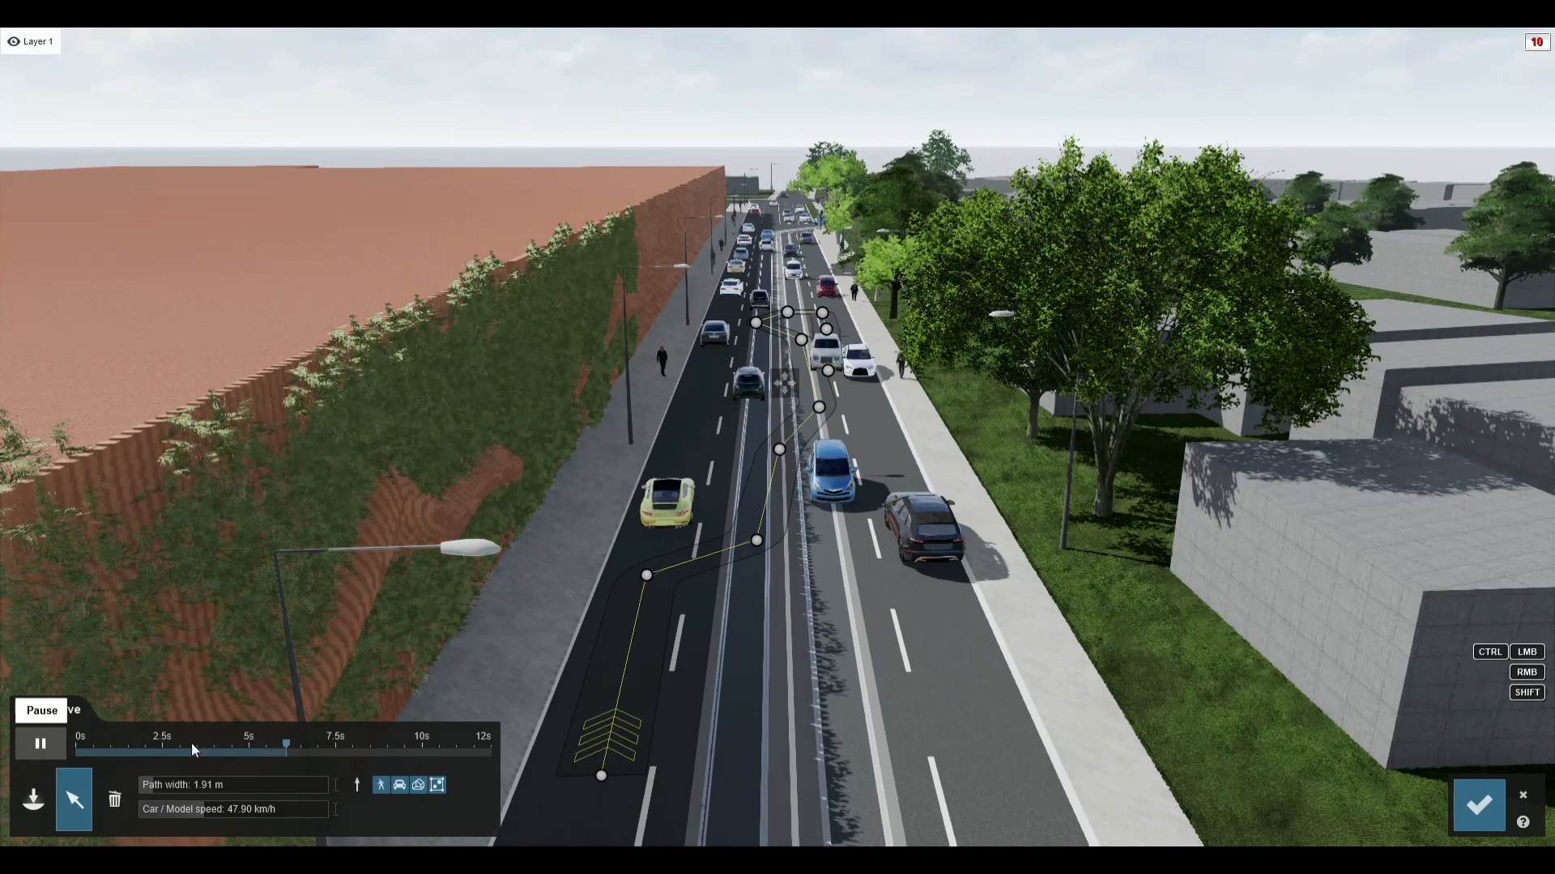
{"action": "key", "text": "w"}
{"action": "mouse_move", "coordinate": [580, 465]}
{"action": "right_mouse_down"}
{"action": "mouse_move", "coordinate": [660, 336]}
{"action": "mouse_move", "coordinate": [616, 353]}
{"action": "mouse_move", "coordinate": [615, 575]}
{"action": "mouse_move", "coordinate": [586, 460]}
{"action": "right_mouse_up"}
{"action": "key", "text": "w"}
{"action": "key", "text": "s"}
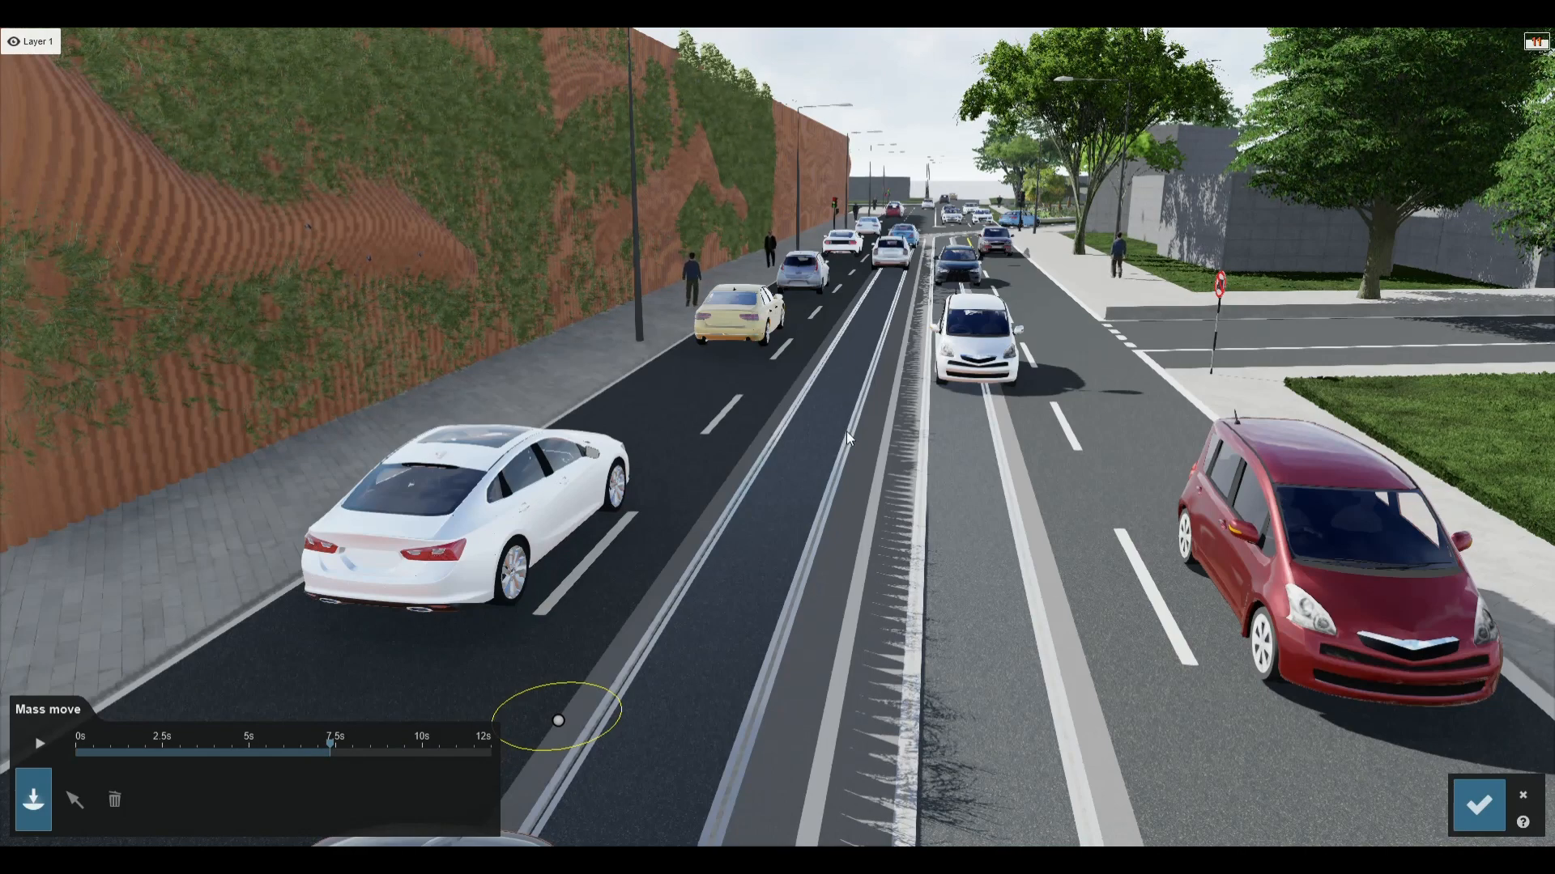
{"action": "left_click_drag", "start_coordinate": [561, 720], "coordinate": [644, 719]}
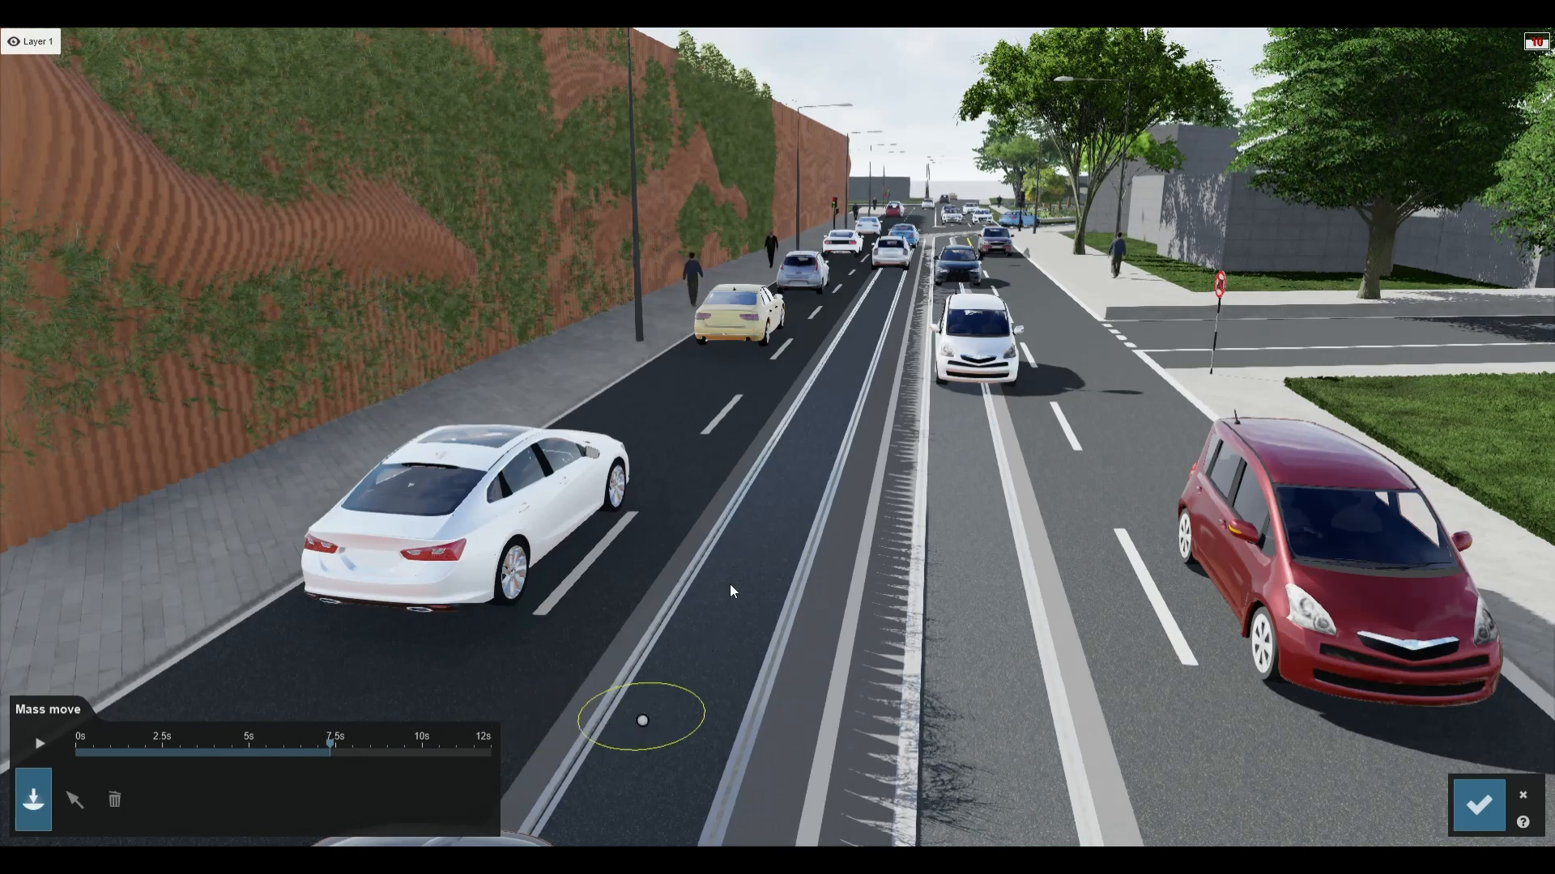
Place a new path from behind the blue car, bending at the intersection and ending on the side street
{"action": "key", "text": "s"}
{"action": "right_click_drag", "start_coordinate": [732, 581], "coordinate": [671, 614]}
{"action": "key", "text": "w"}
{"action": "key", "text": "s"}
{"action": "key", "text": "w"}
{"action": "key", "text": "w"}
{"action": "key", "text": "s"}
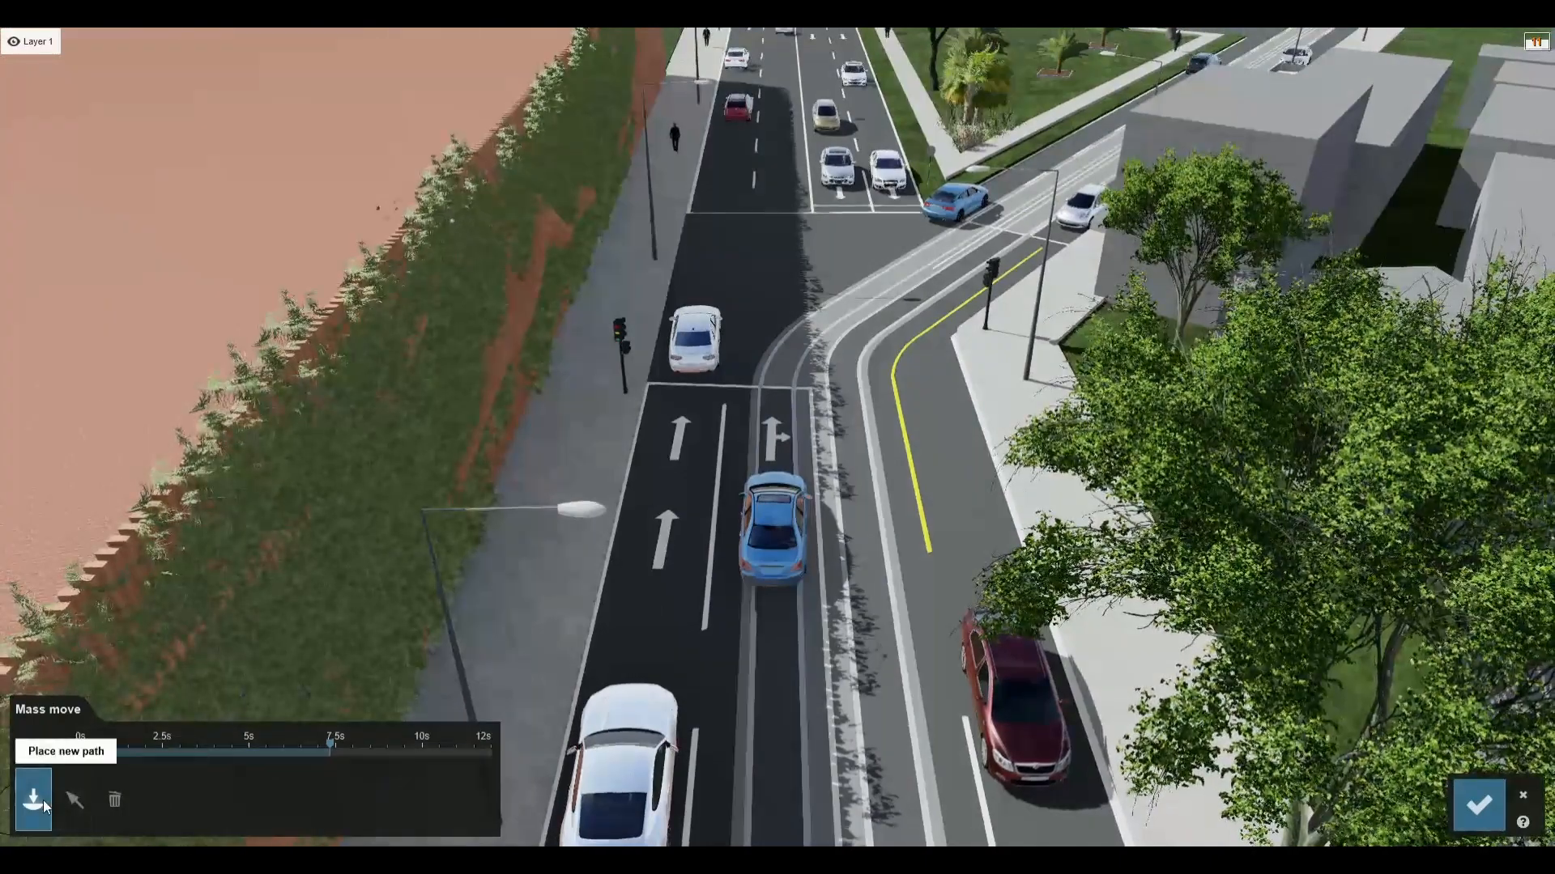
{"action": "left_click", "coordinate": [42, 800]}
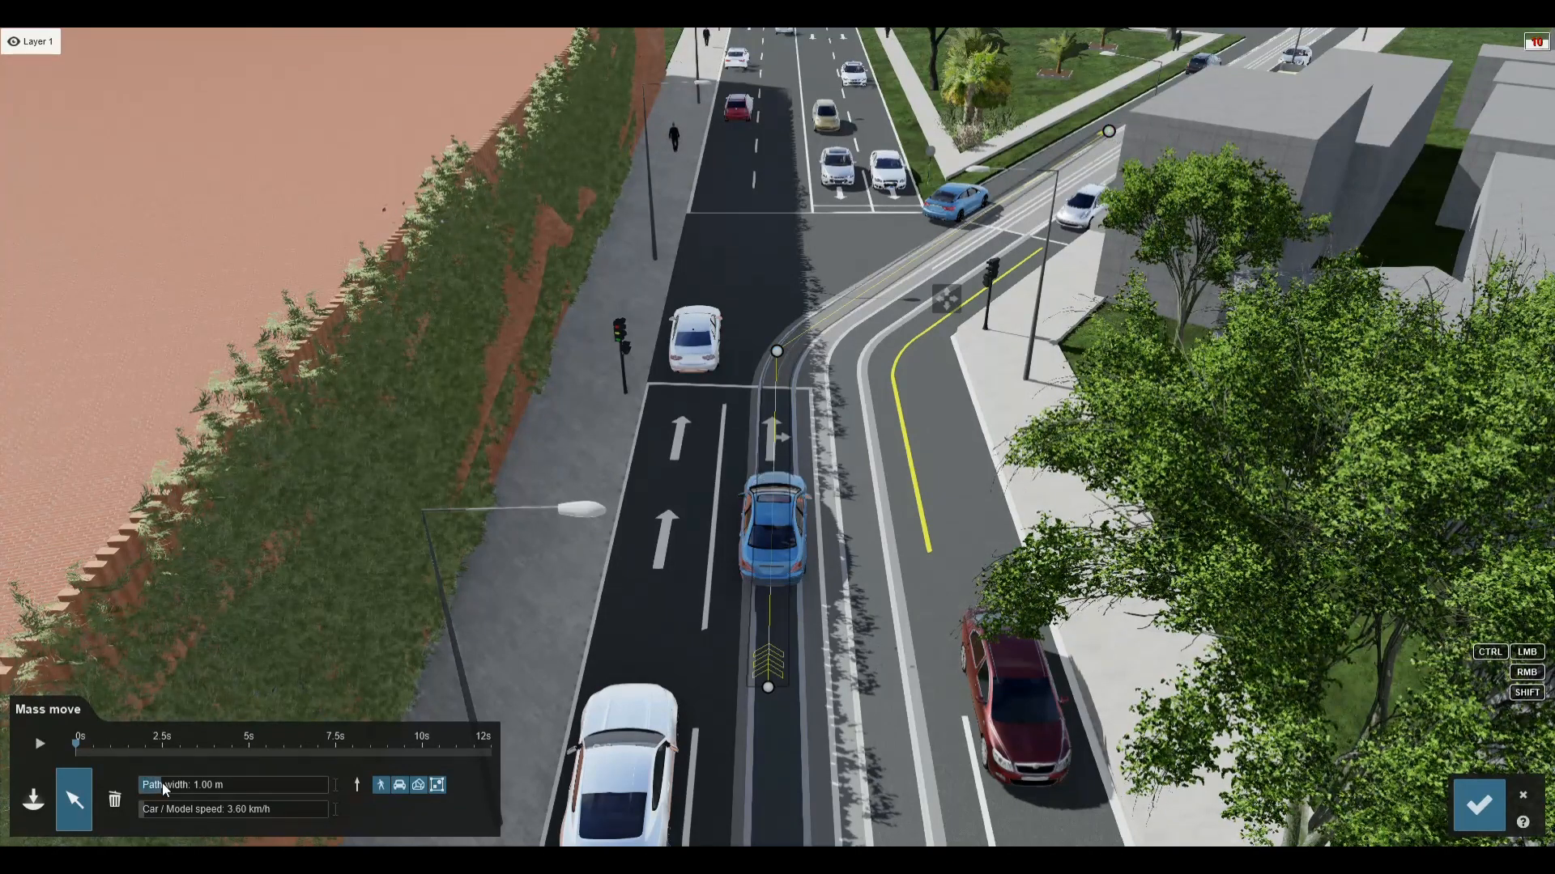
Set the turning path's width to 4.15 m and speed to 49.09 km/h, and preview the blue cars' movement
{"action": "left_click_drag", "start_coordinate": [162, 789], "coordinate": [170, 790]}
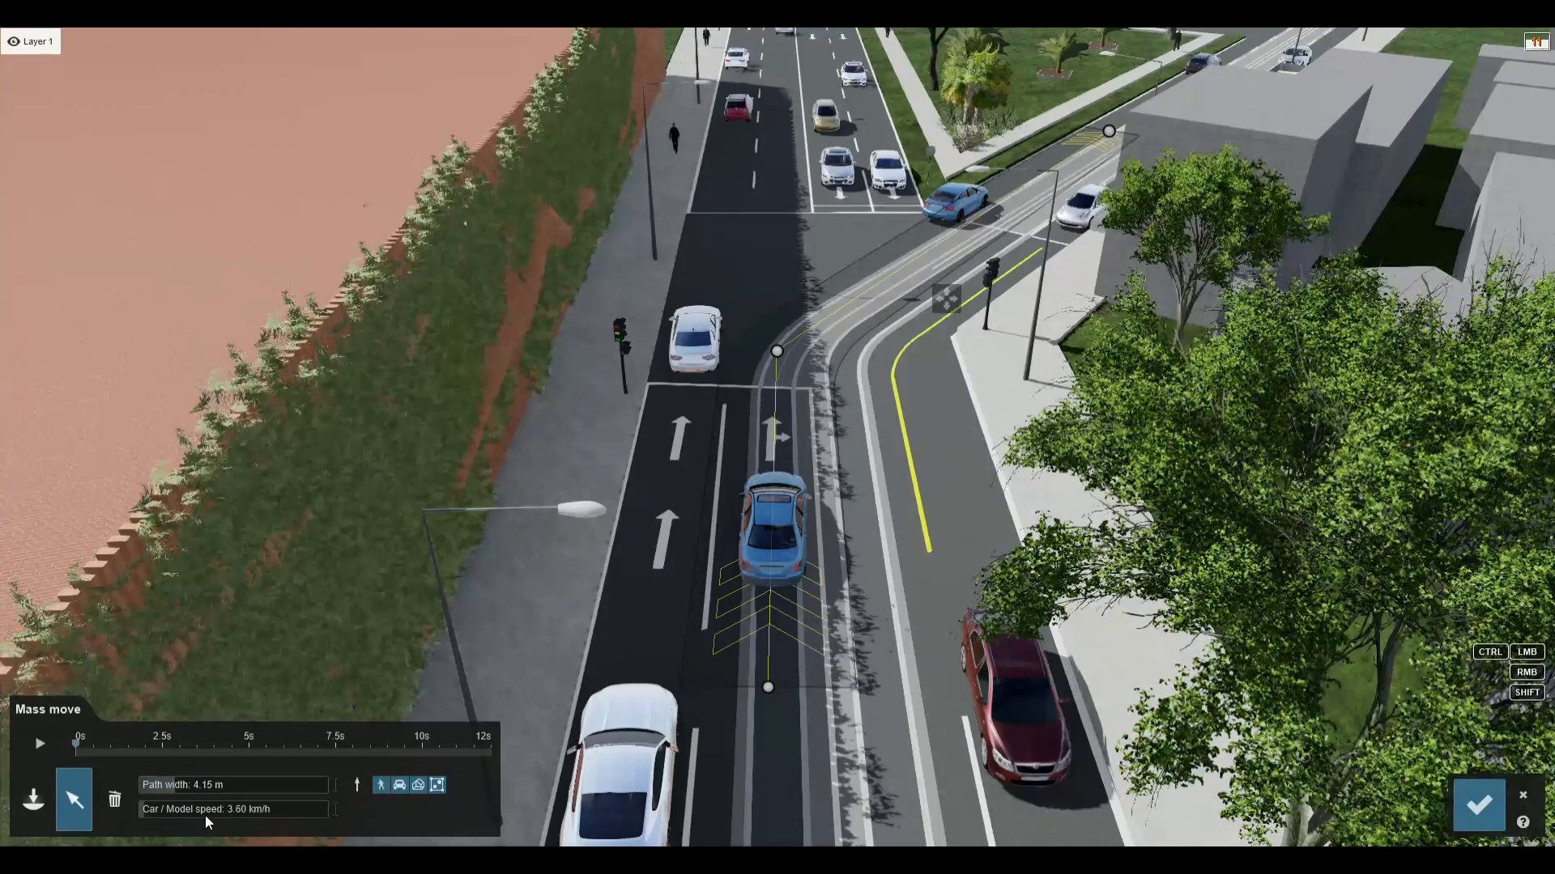
{"action": "left_click_drag", "start_coordinate": [202, 812], "coordinate": [206, 811]}
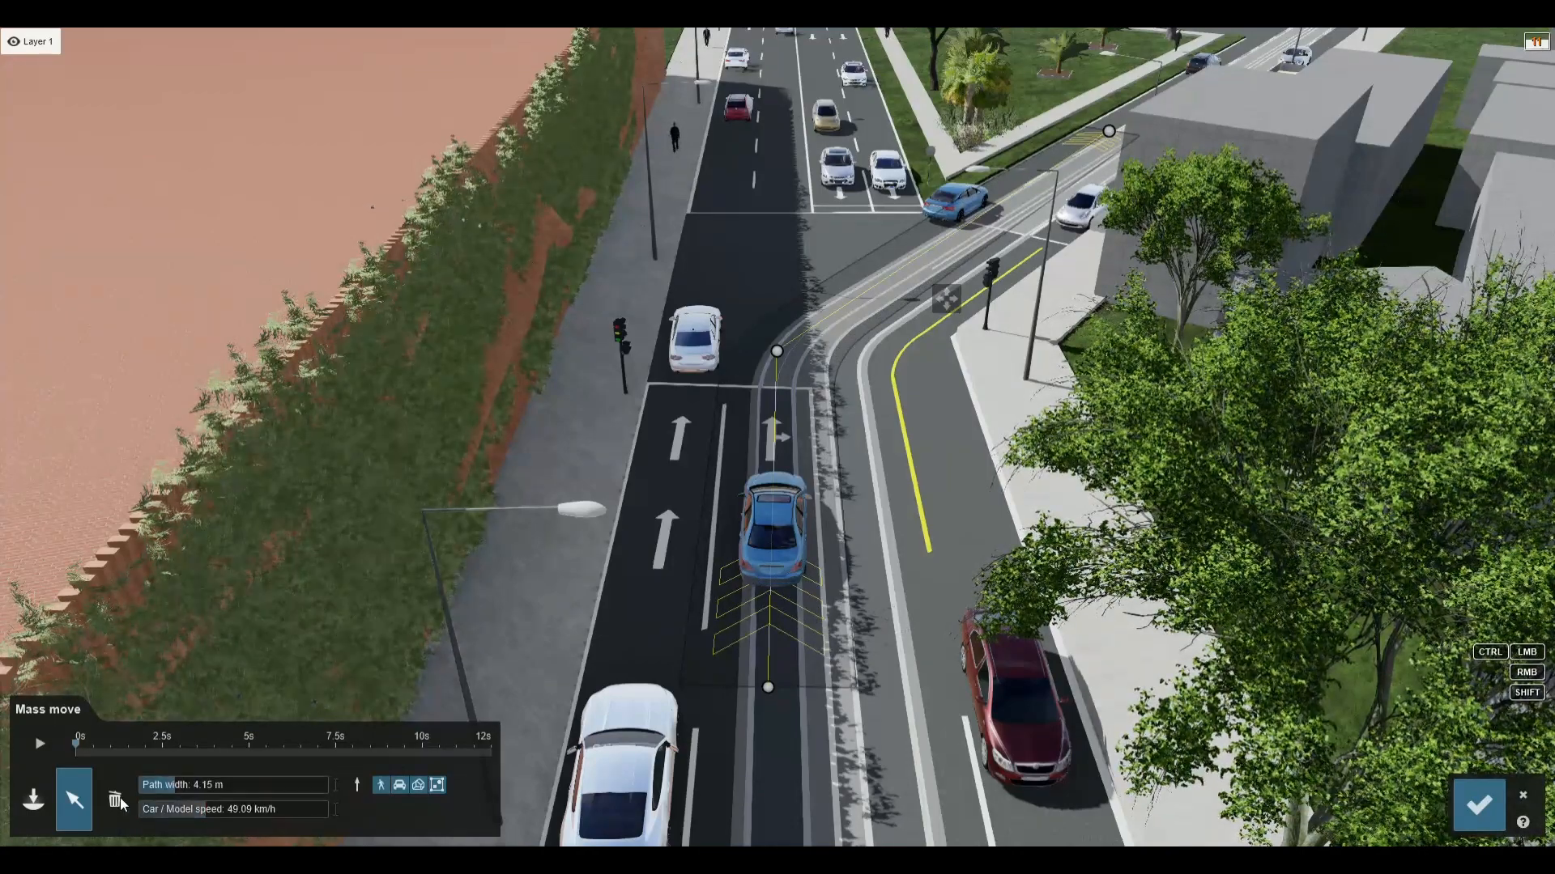
{"action": "left_click", "coordinate": [39, 745]}
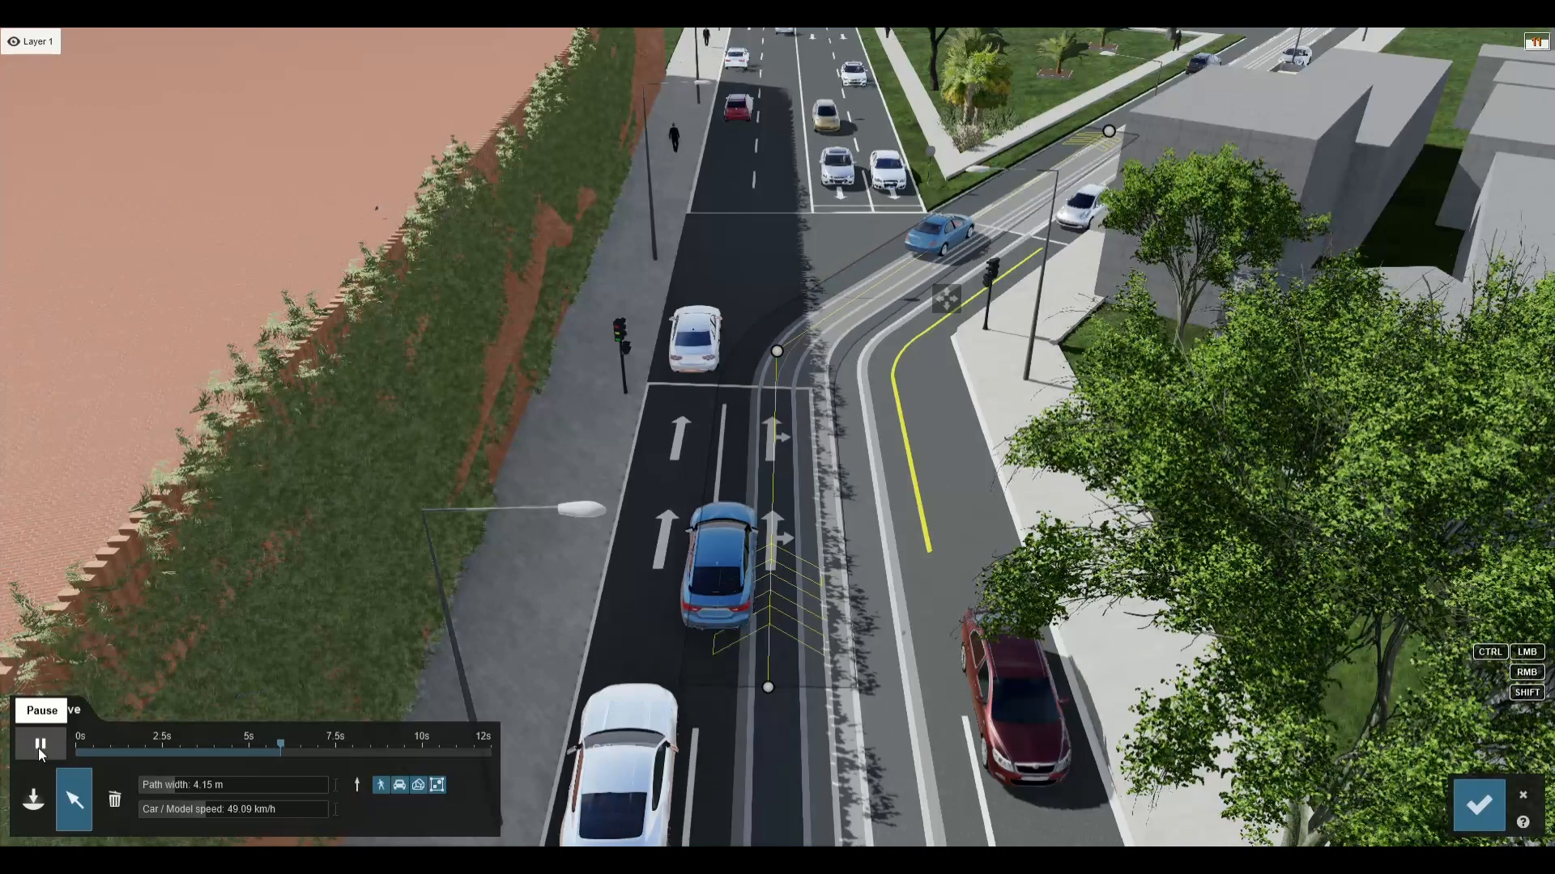
{"action": "left_click", "coordinate": [41, 745]}
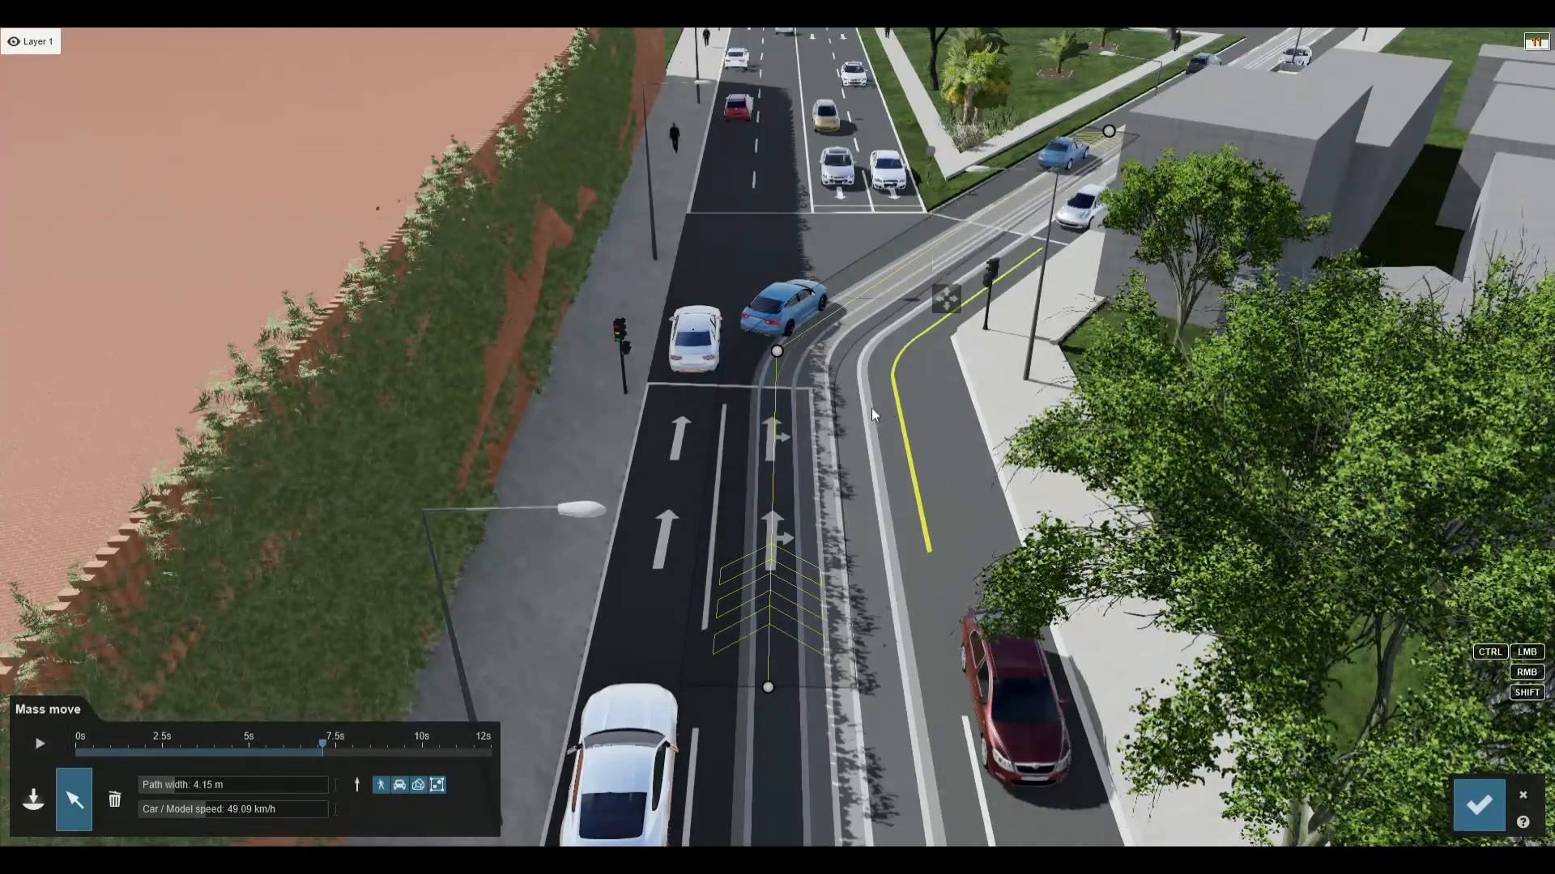
Place a six-node zigzag path starting at the man in the black suit and winding along the sidewalk beside the green wall
{"action": "right_click_drag", "start_coordinate": [872, 415], "coordinate": [753, 231]}
{"action": "key", "text": "w"}
{"action": "key", "text": "w"}
{"action": "key", "text": "shift+w"}
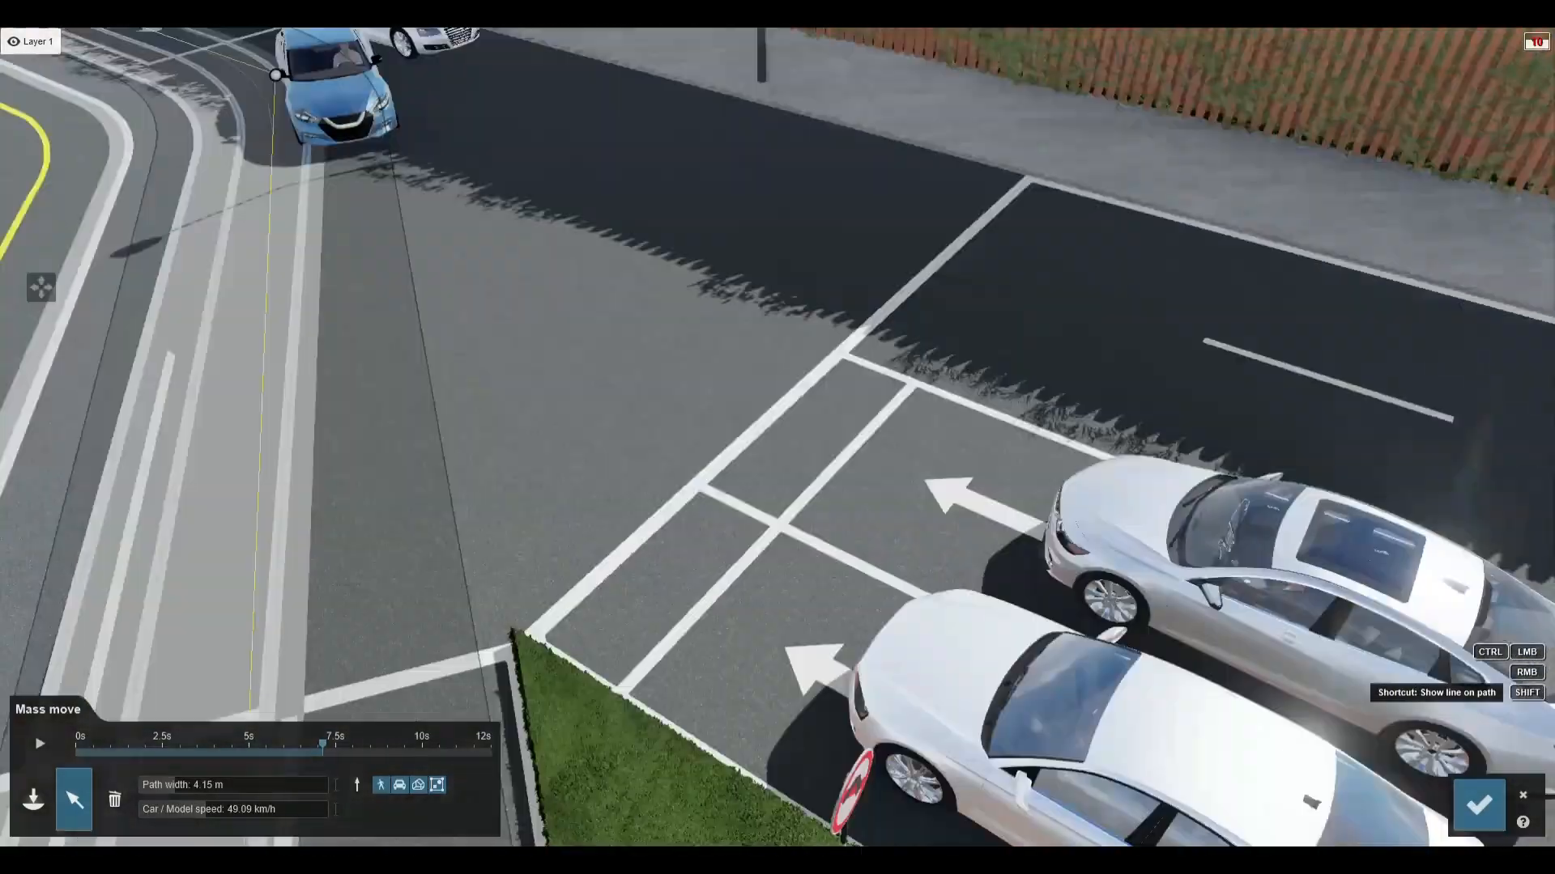
{"action": "key", "text": "s"}
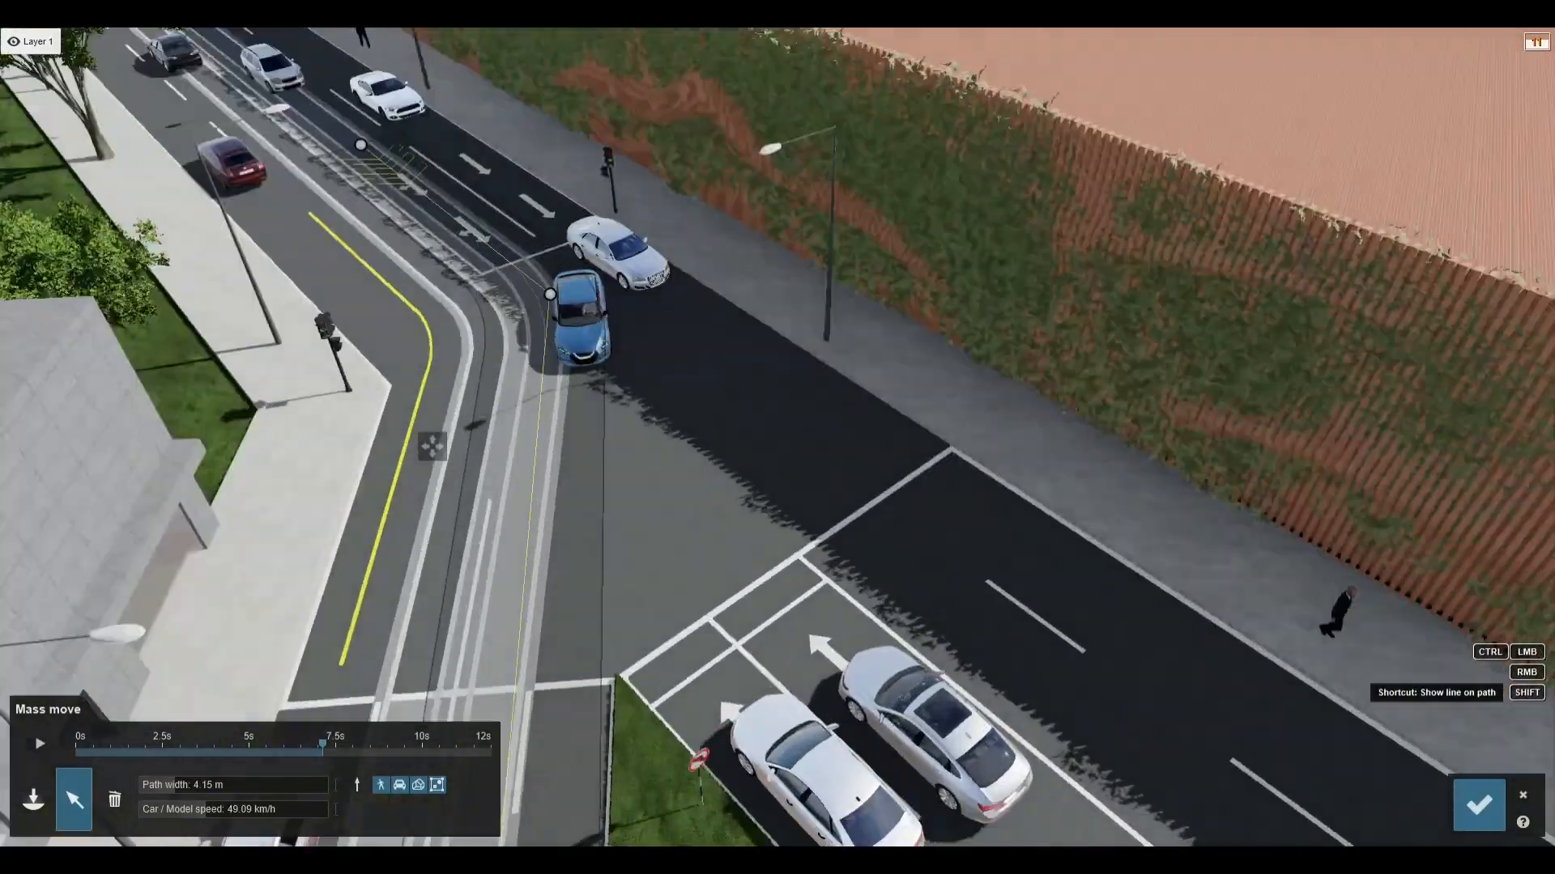
{"action": "key", "text": "shift+d"}
{"action": "right_click_drag", "start_coordinate": [777, 437], "coordinate": [651, 445]}
{"action": "key", "text": "s"}
{"action": "left_click", "coordinate": [42, 795]}
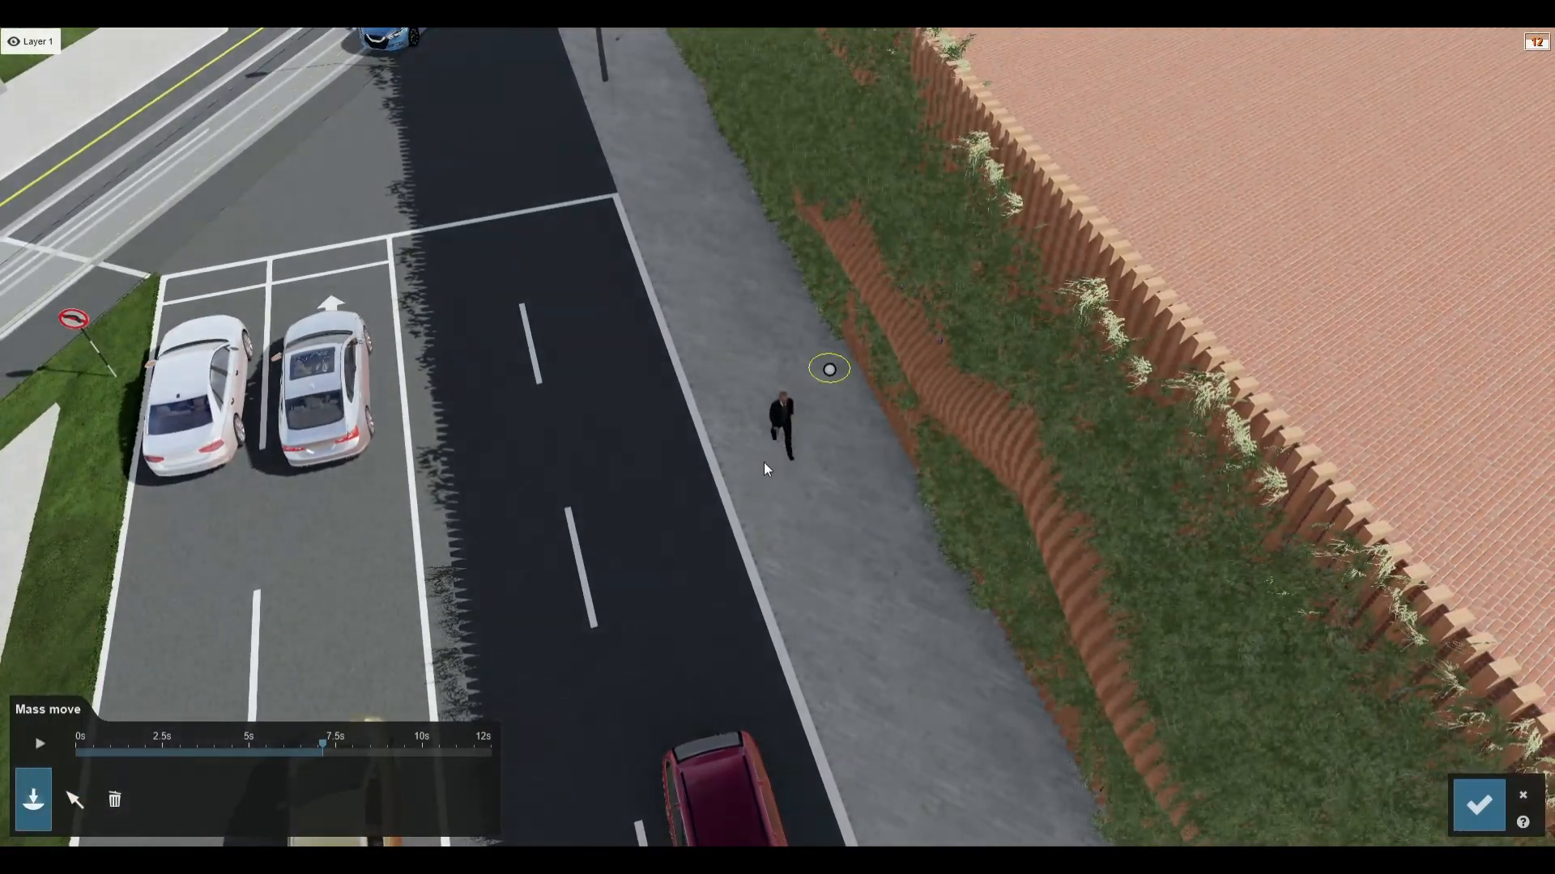
{"action": "left_click", "coordinate": [779, 450]}
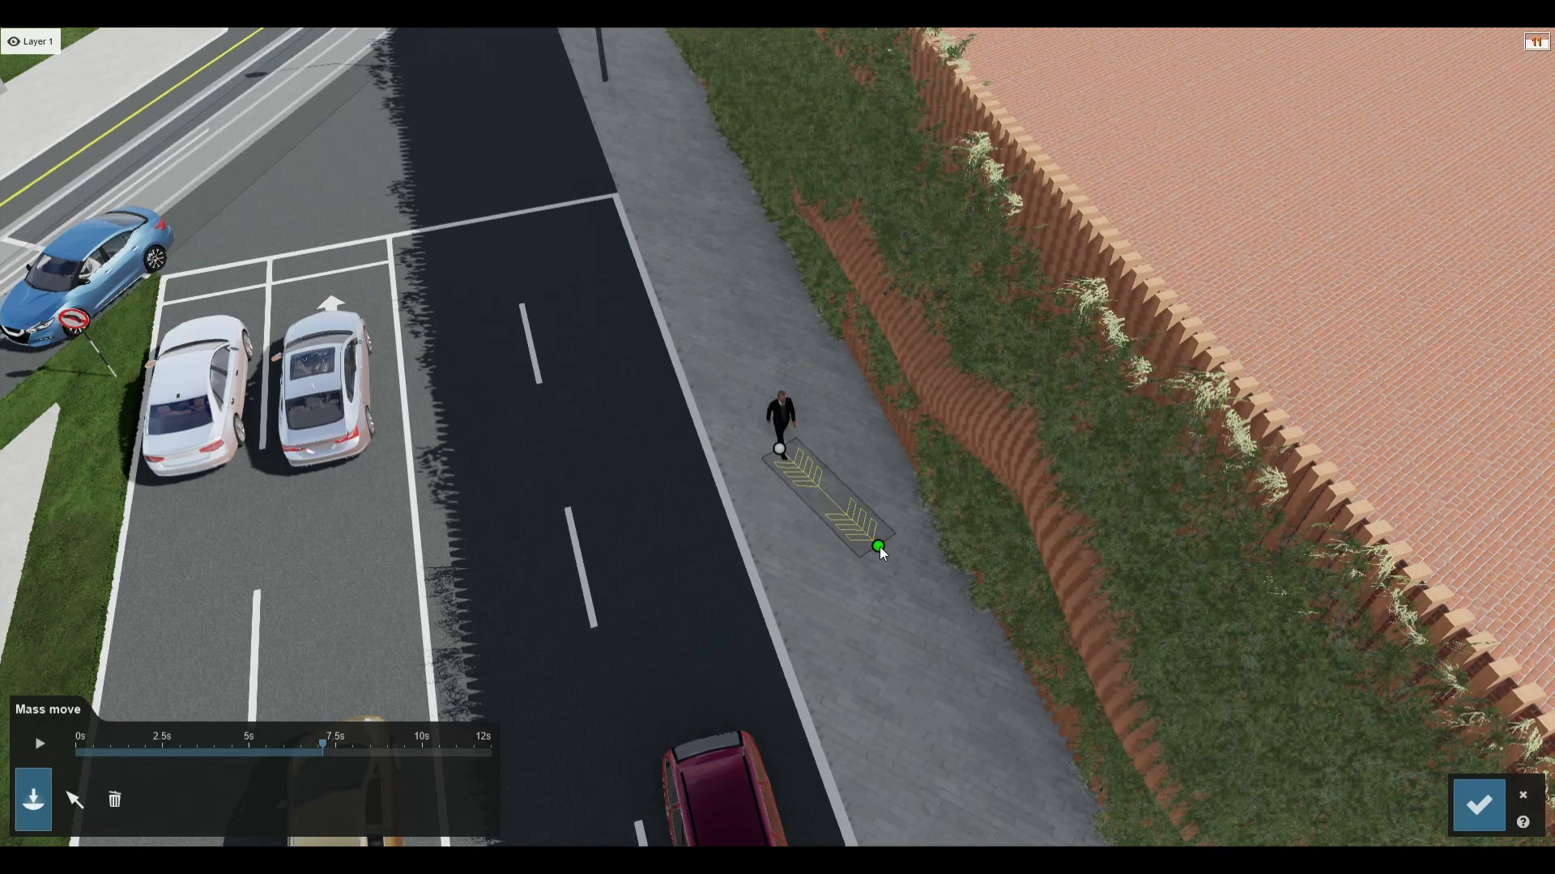
{"action": "left_click", "coordinate": [880, 547]}
{"action": "left_click", "coordinate": [834, 626], "text": "ctrl"}
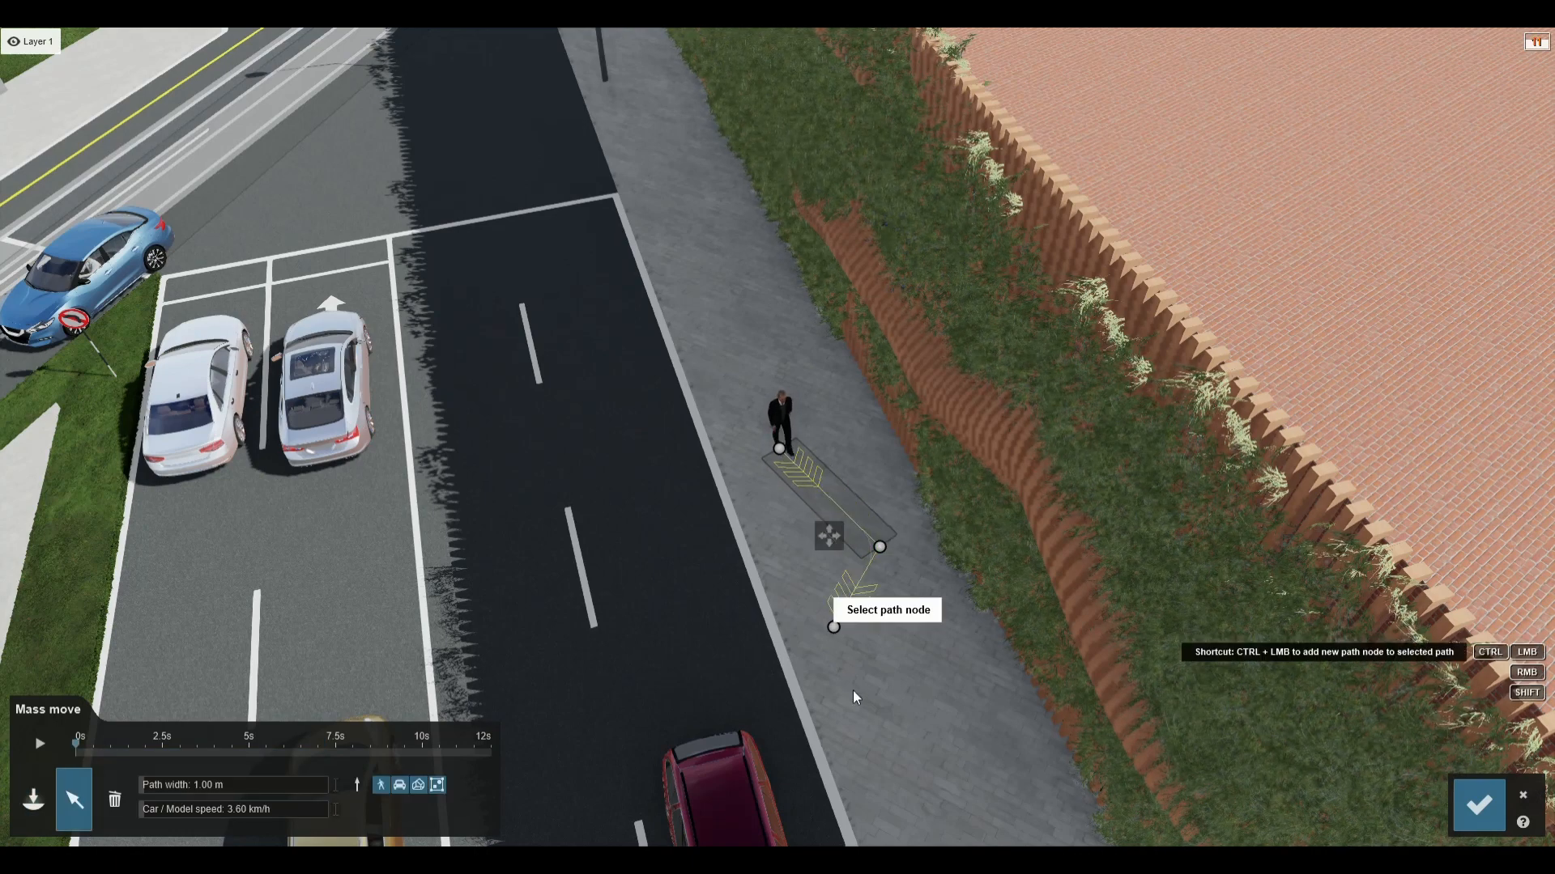
{"action": "left_click", "coordinate": [881, 735], "text": "ctrl"}
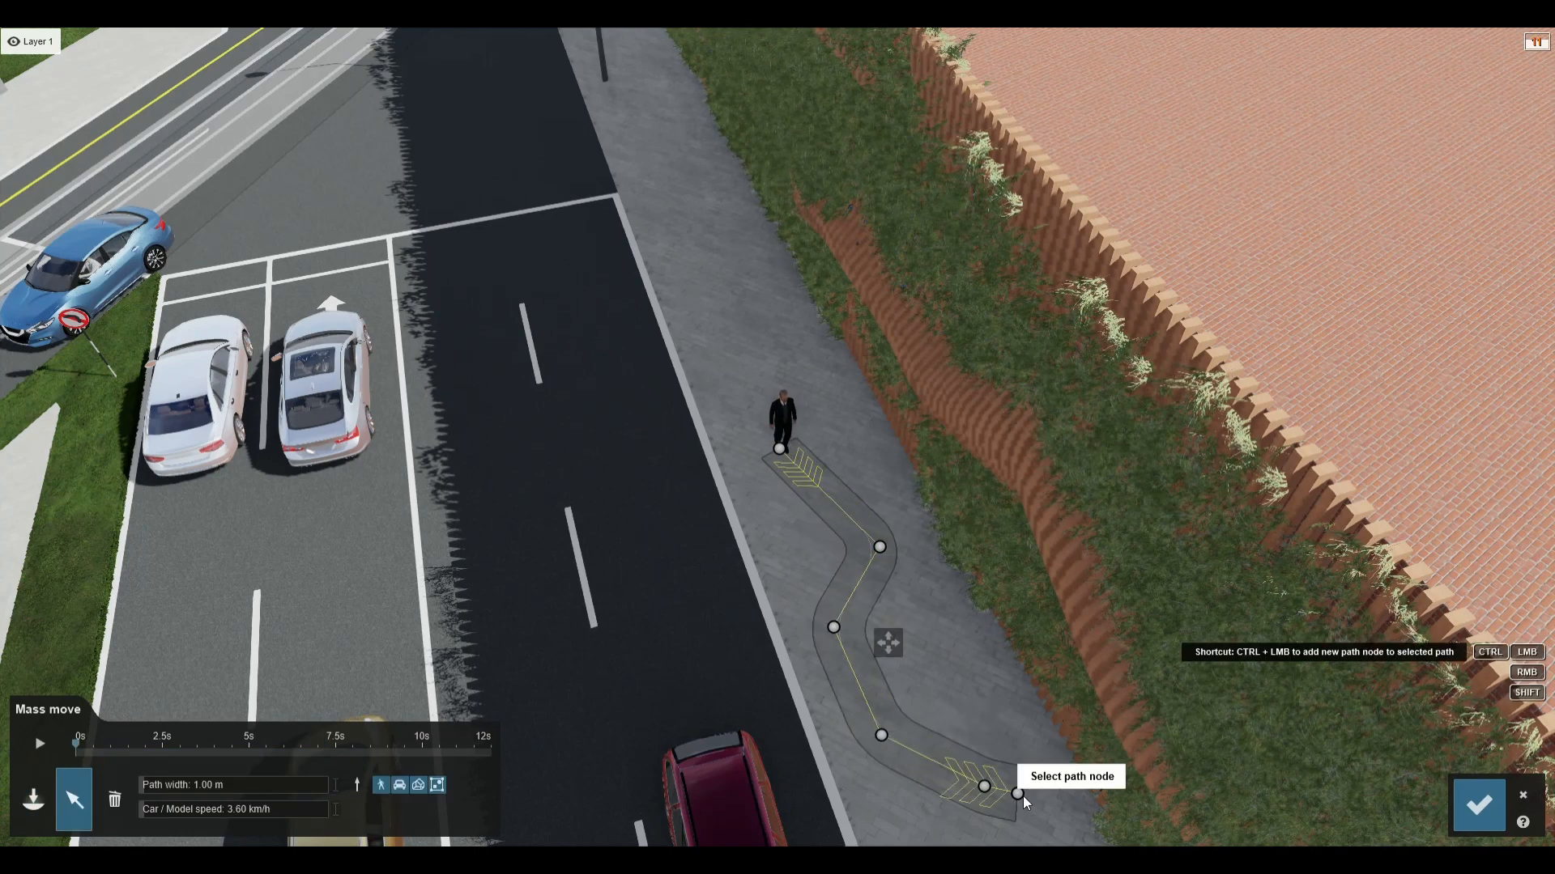
Preview the pedestrian's movement along the zigzag path and save the Mass Move edits to the clip
{"action": "left_click", "coordinate": [47, 745]}
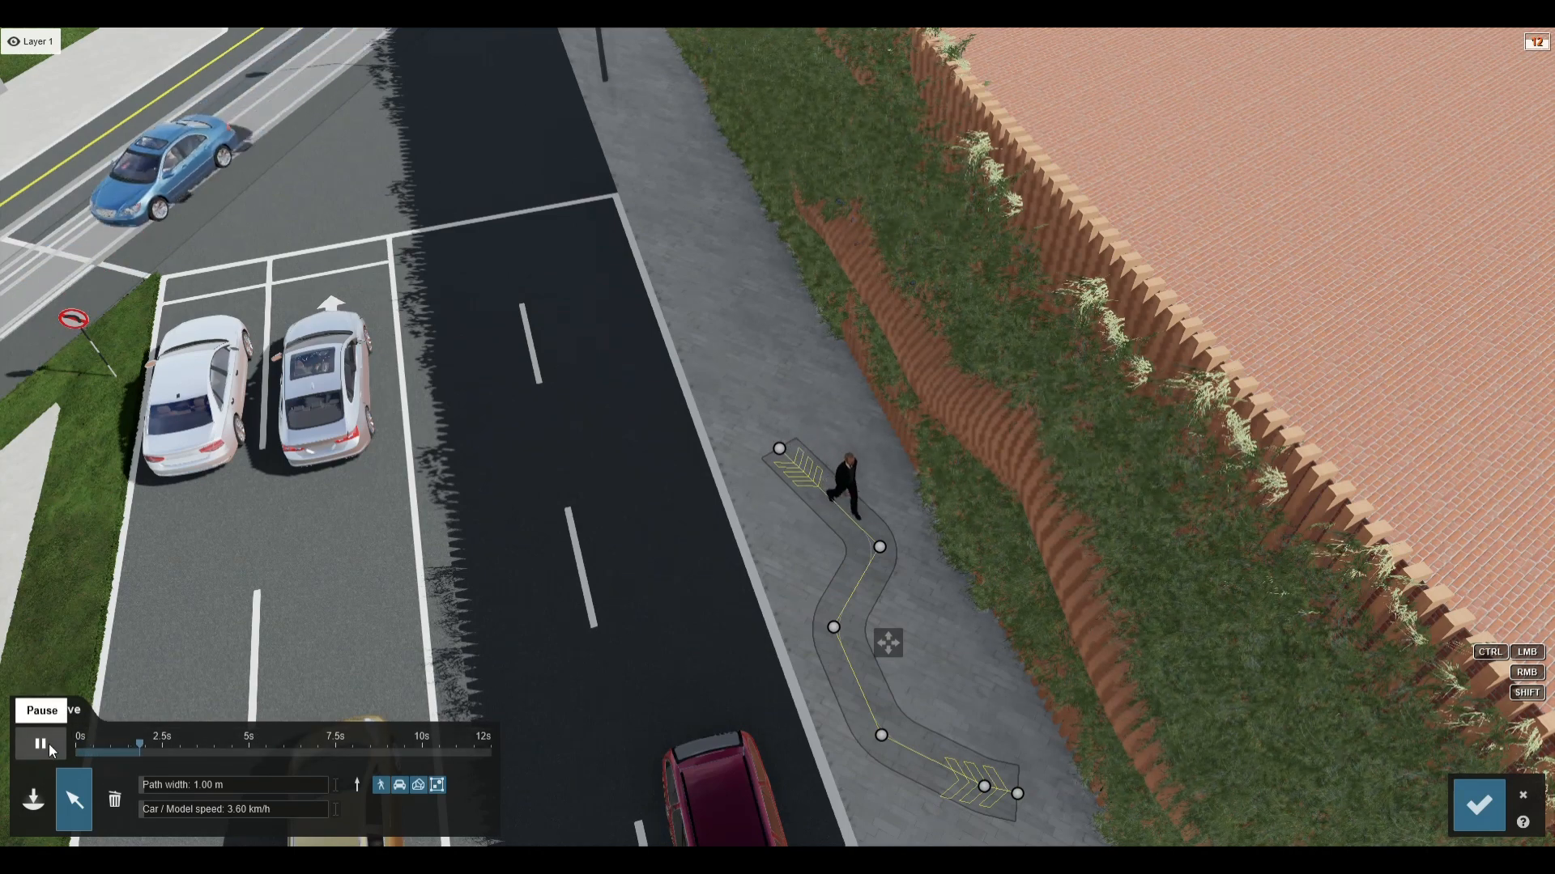
{"action": "key", "text": "s"}
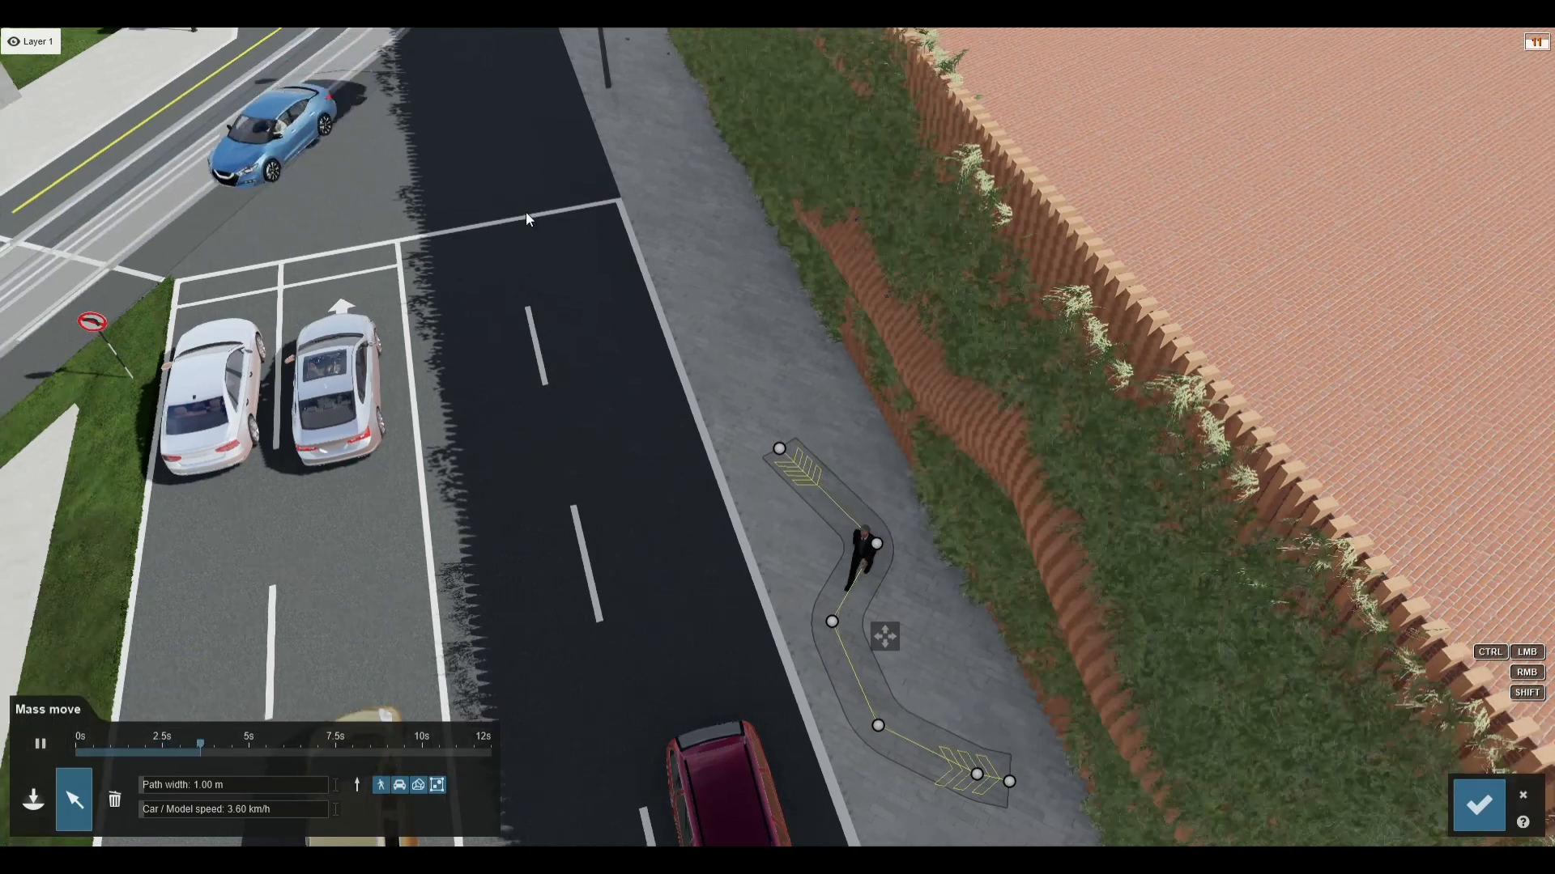
{"action": "right_click_drag", "start_coordinate": [527, 212], "coordinate": [526, 69]}
{"action": "key", "text": "w"}
{"action": "key", "text": "s"}
{"action": "key", "text": "s"}
{"action": "key", "text": "w"}
{"action": "key", "text": "s"}
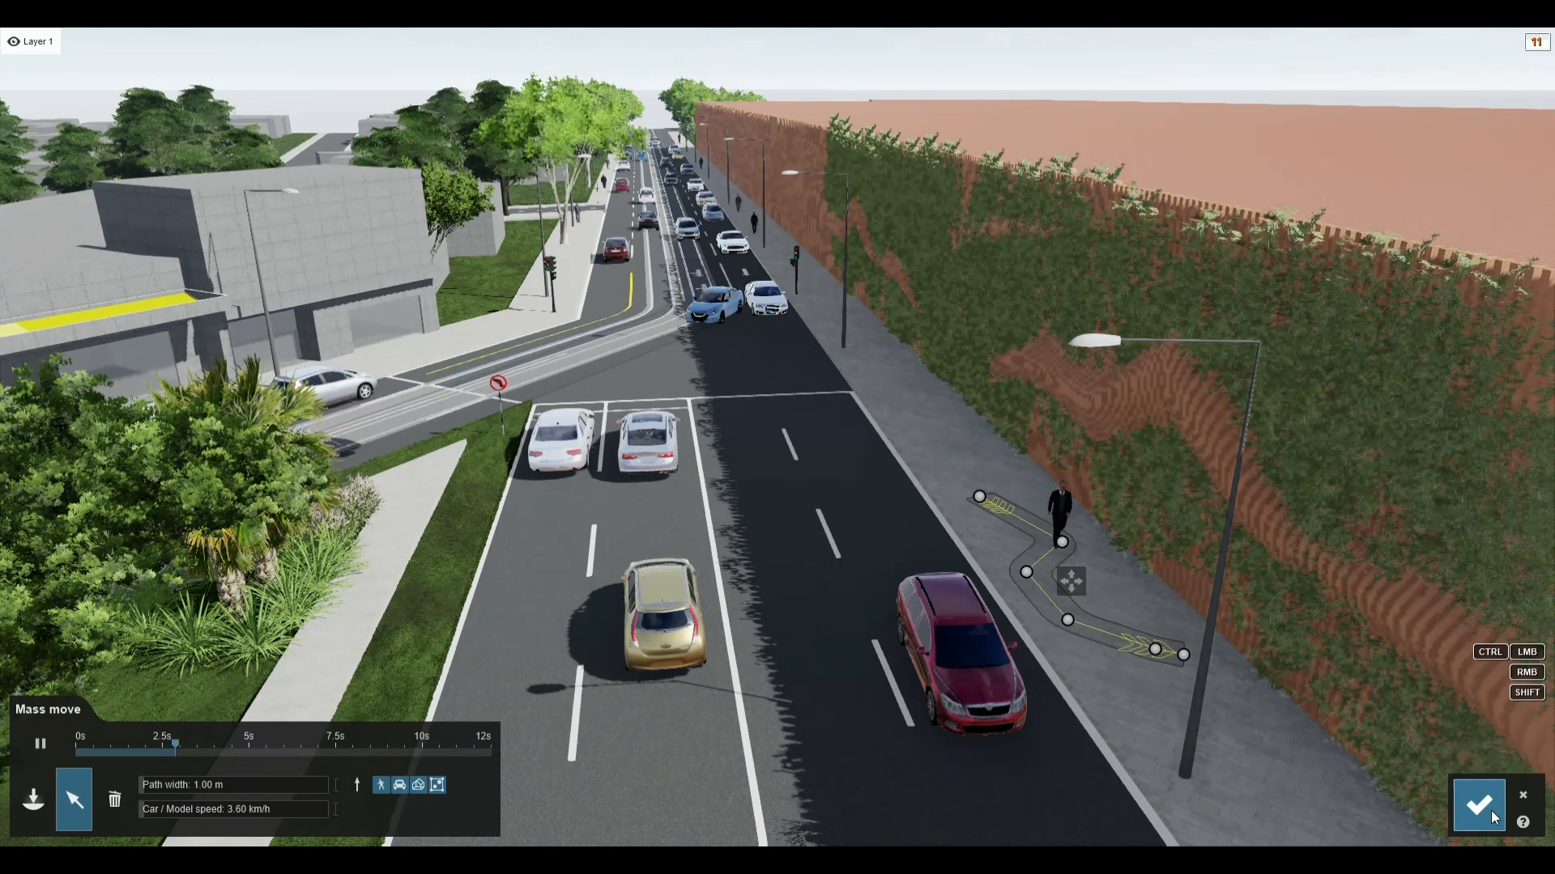
{"action": "left_click", "coordinate": [1463, 771]}
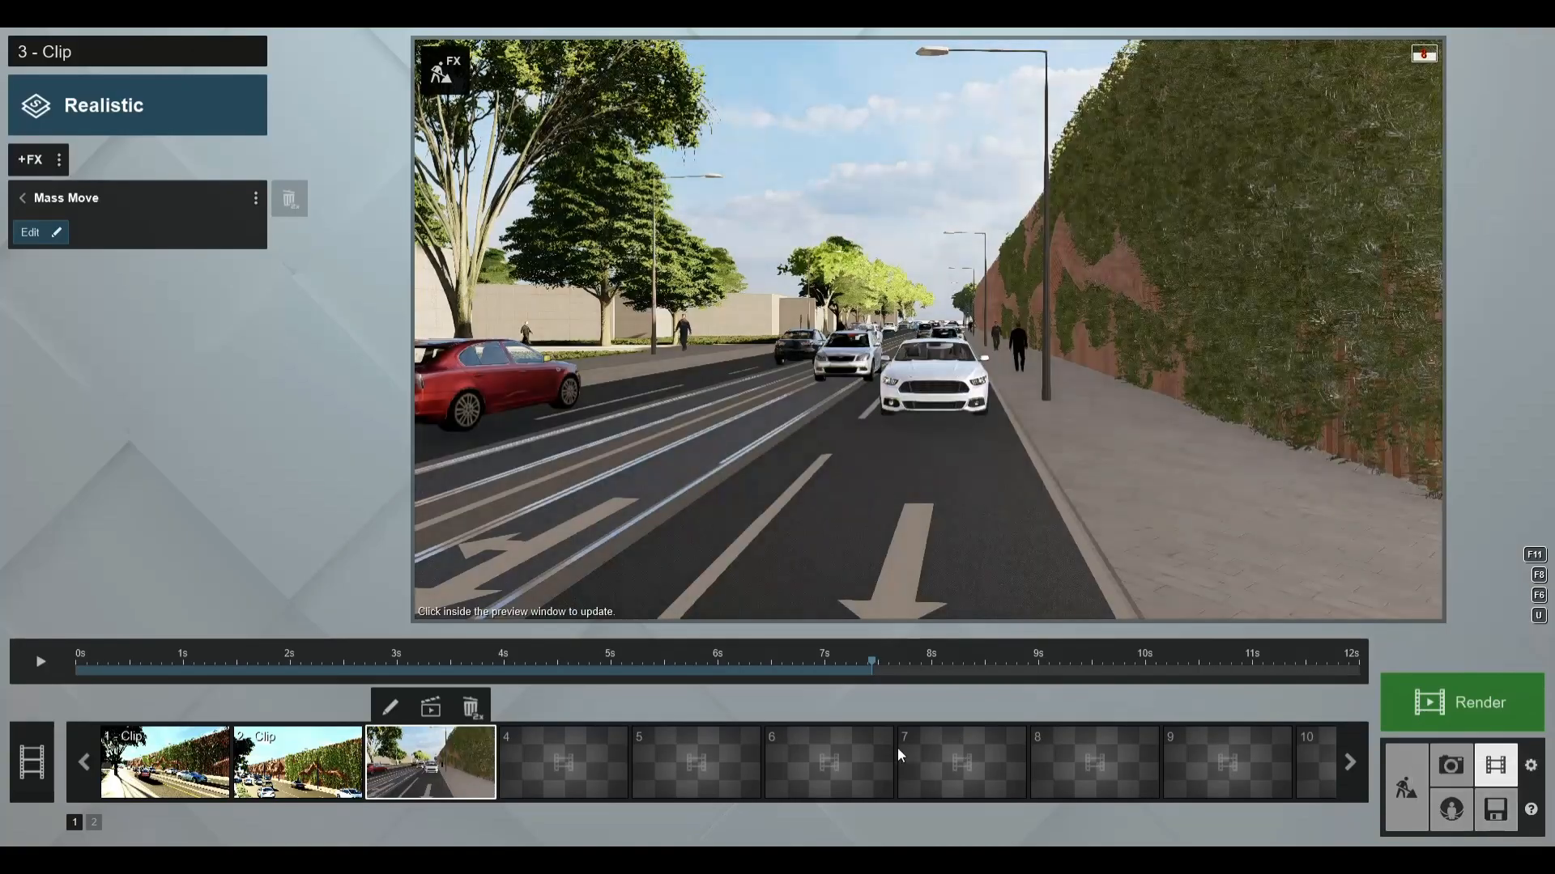
Play back clips 3, 2 and 1 to check the animated cars and pedestrians
{"action": "left_click", "coordinate": [39, 671]}
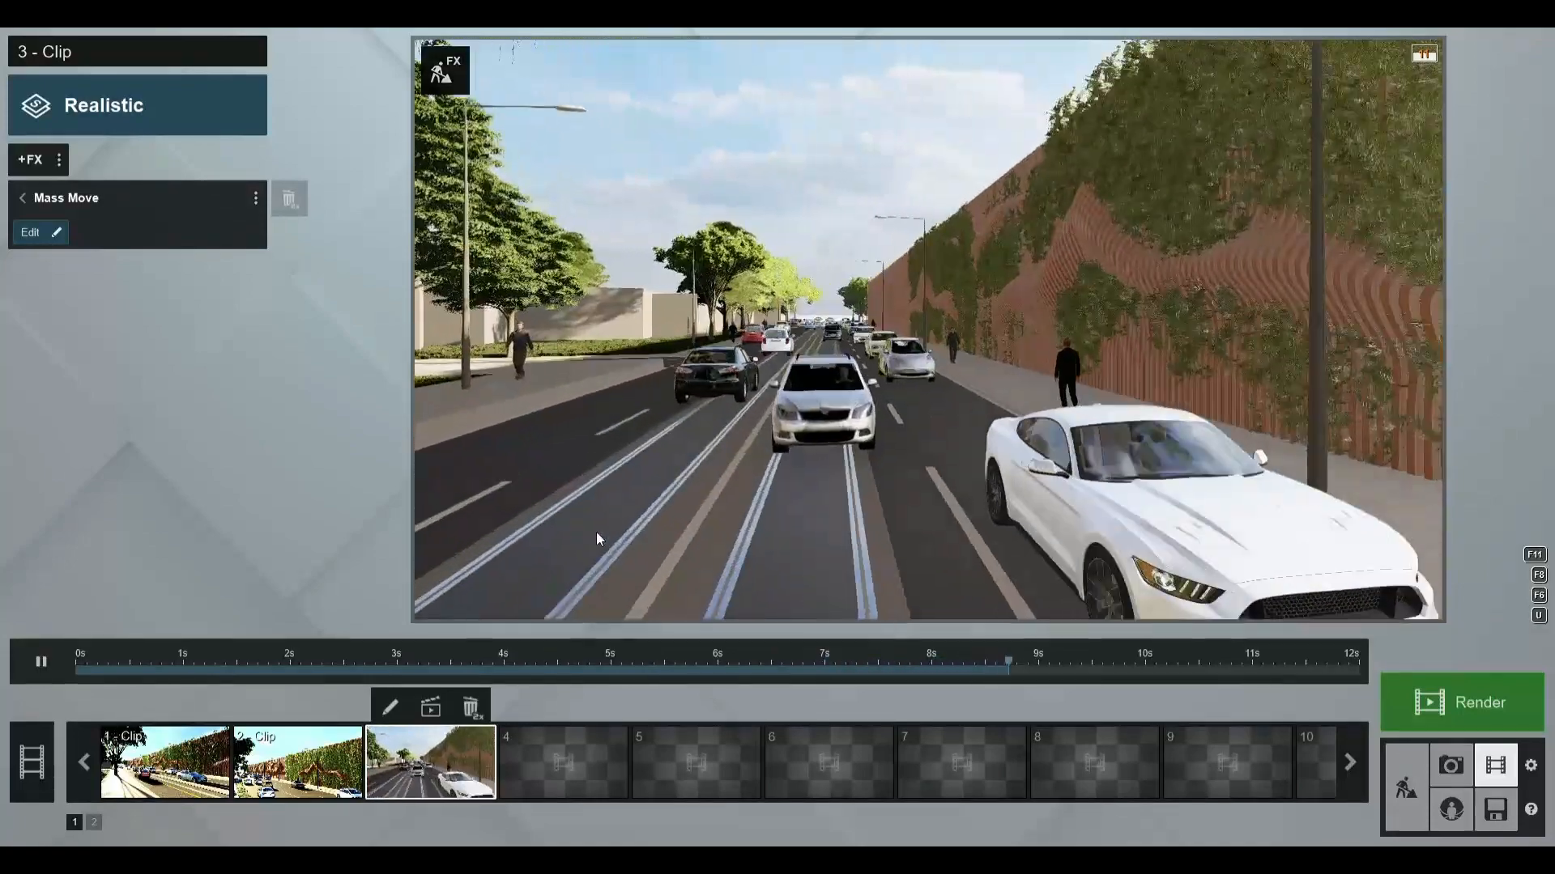
{"action": "left_click", "coordinate": [41, 662]}
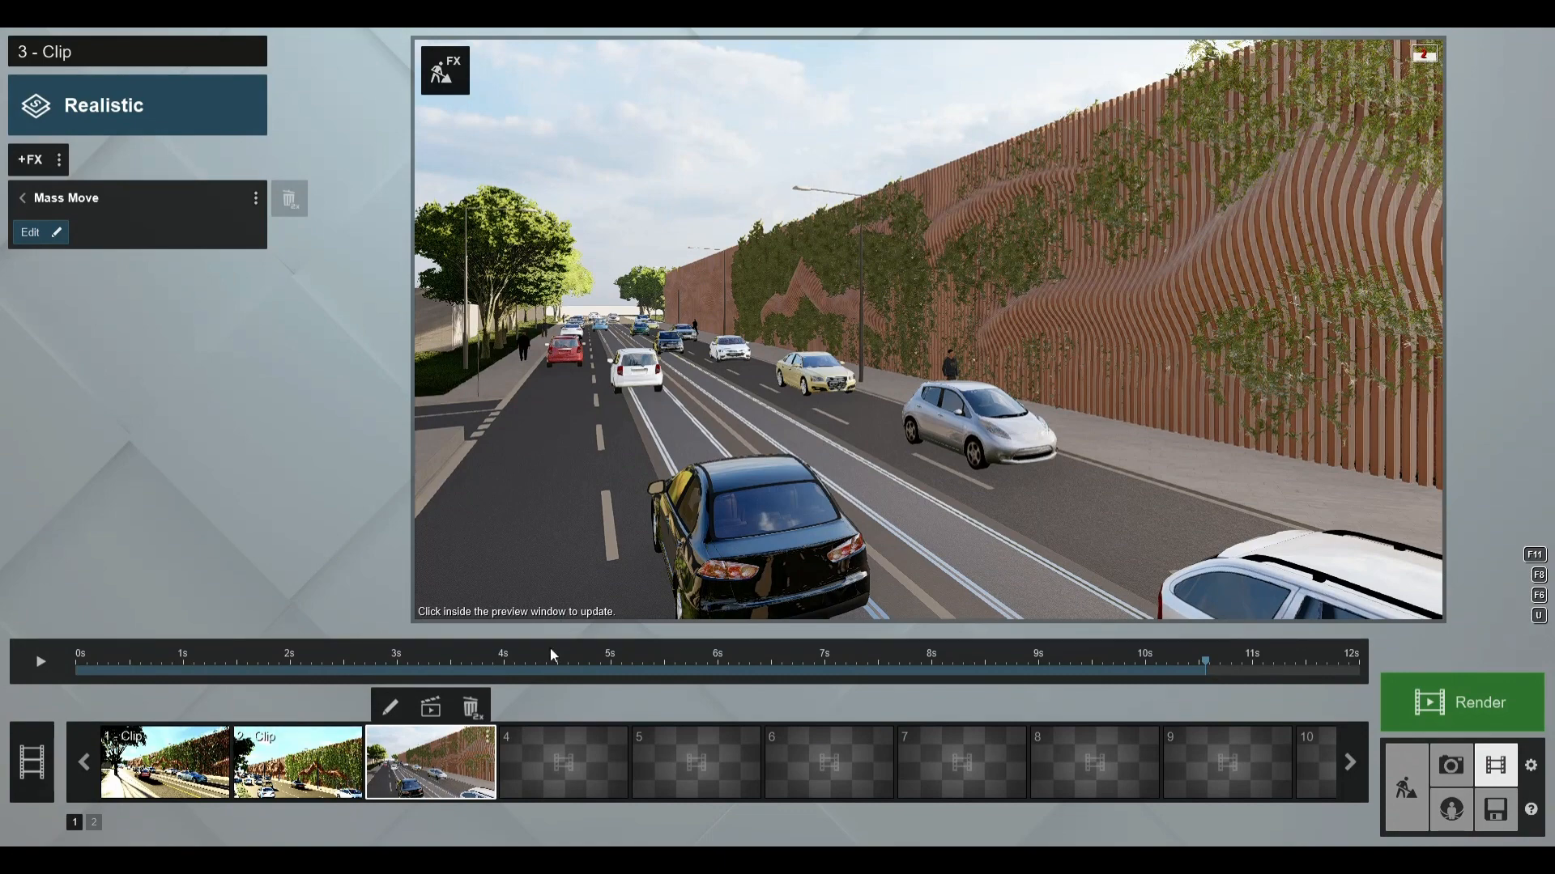
{"action": "left_click", "coordinate": [302, 770]}
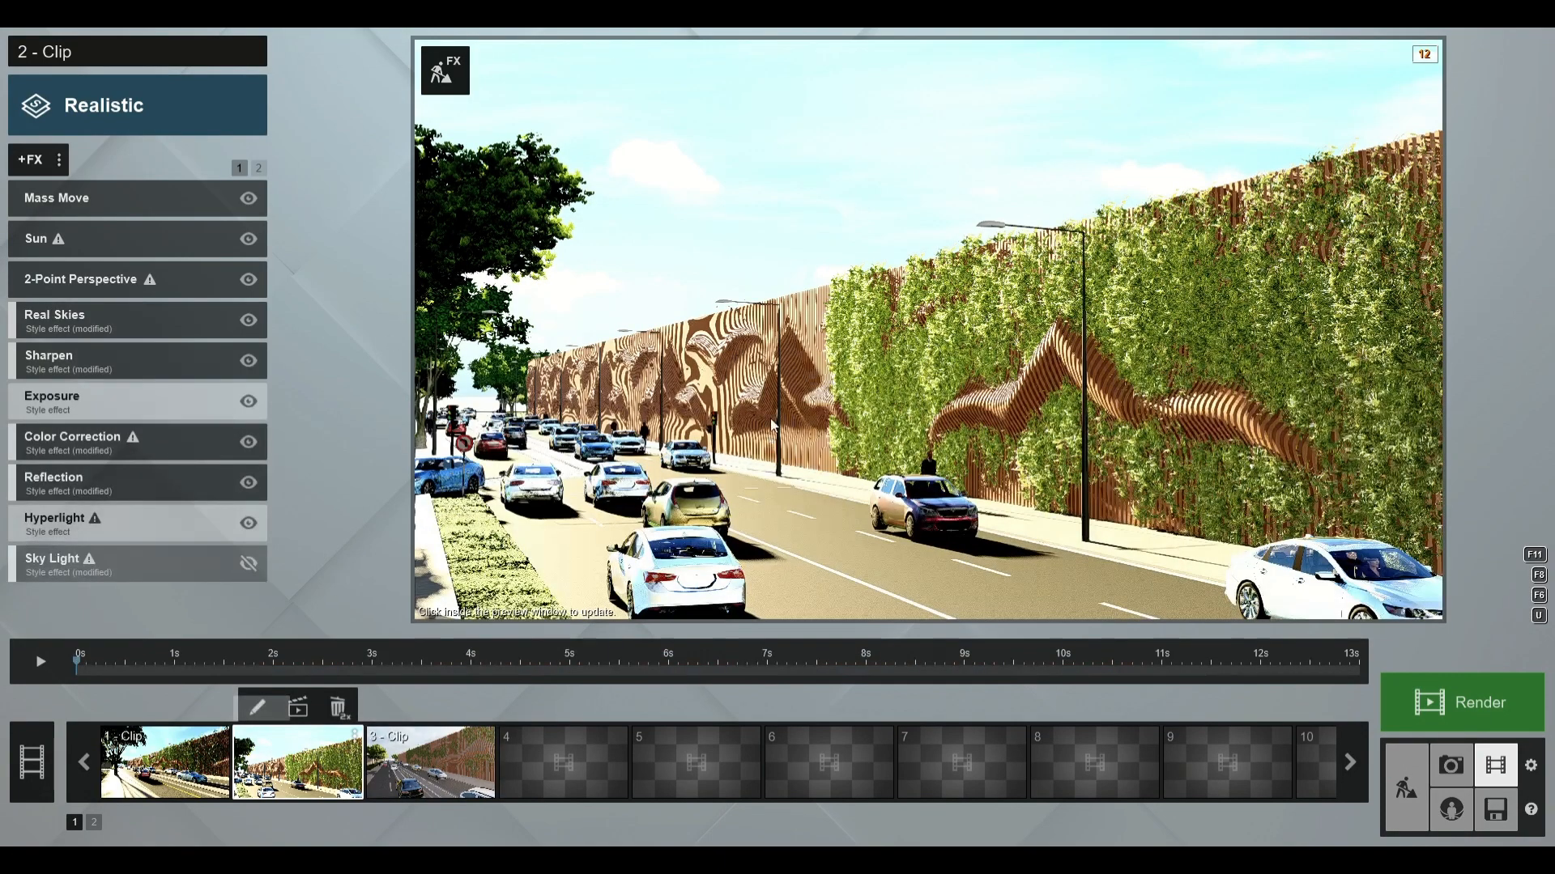
{"action": "left_click", "coordinate": [42, 662]}
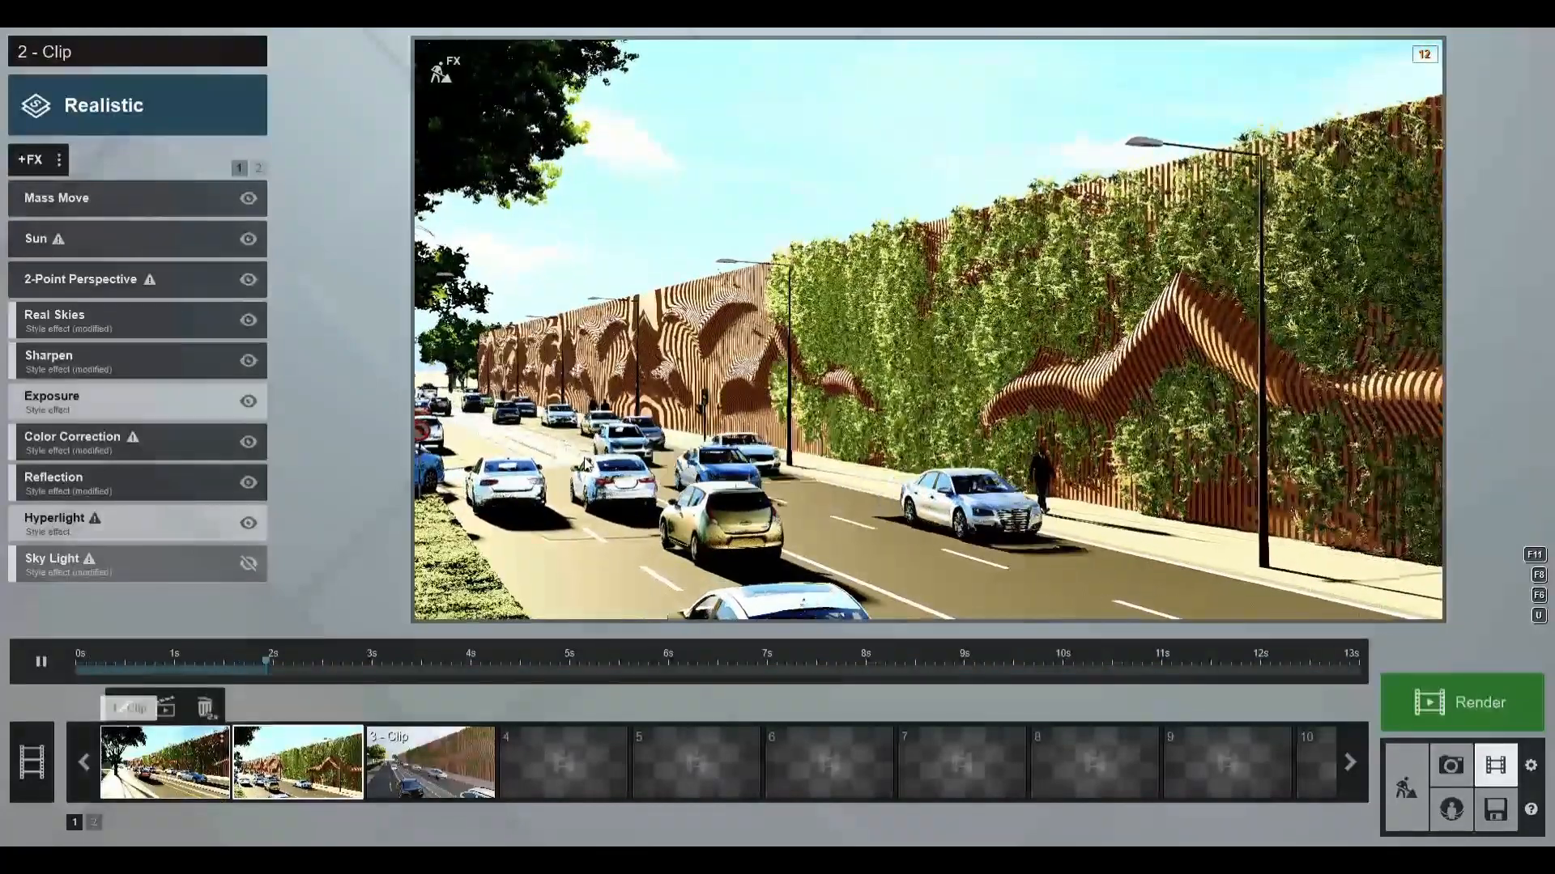
{"action": "left_click", "coordinate": [162, 761]}
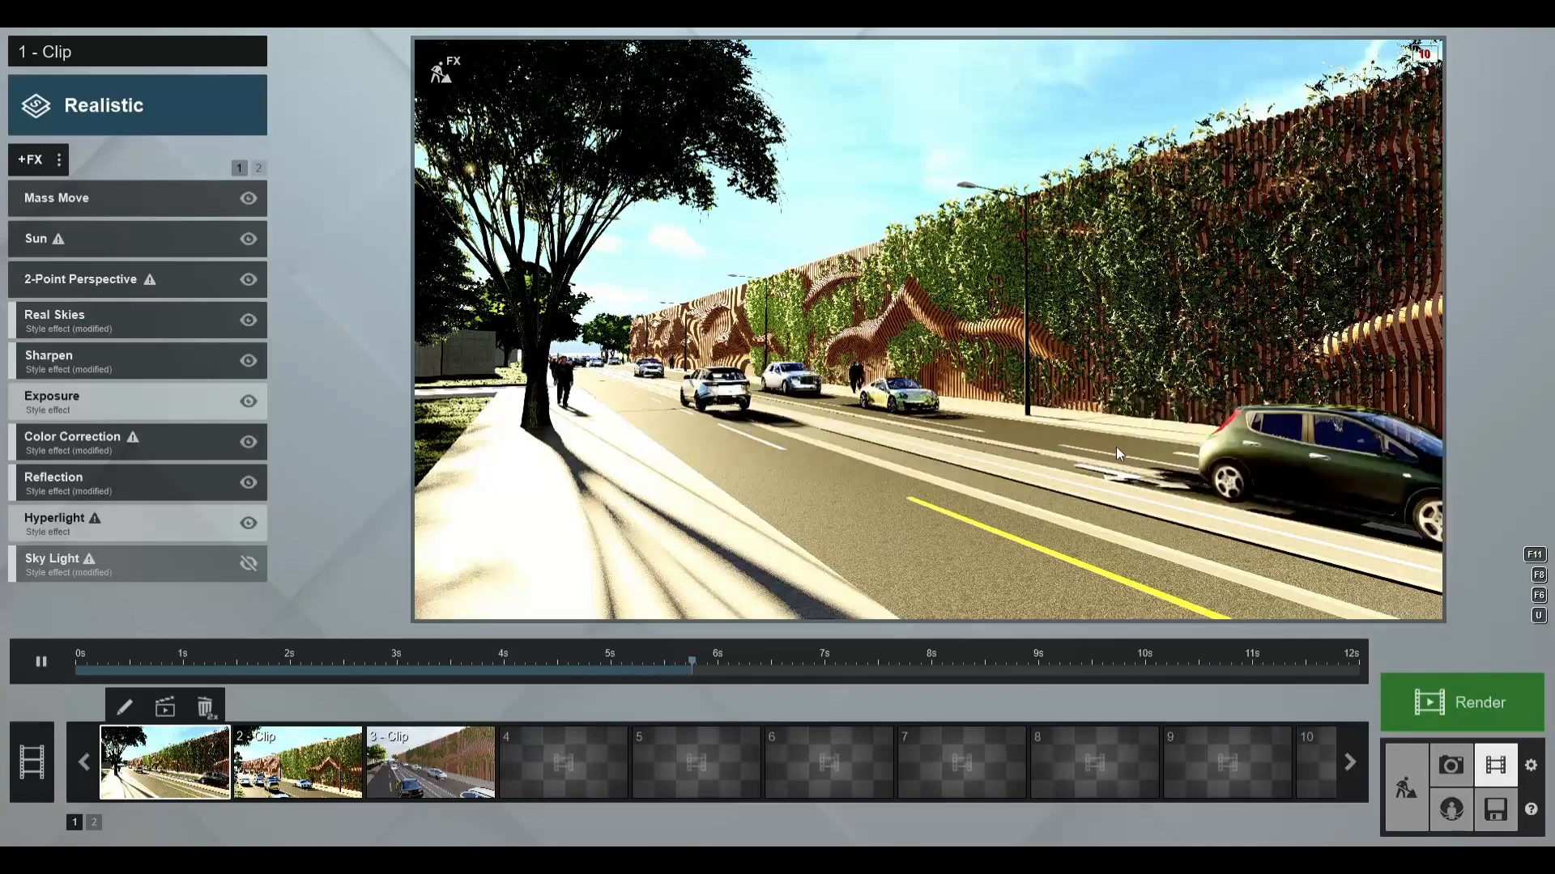
Start recording a clip in the empty fourth slot and capture one camera keyframe of the street
{"action": "left_click", "coordinate": [560, 775]}
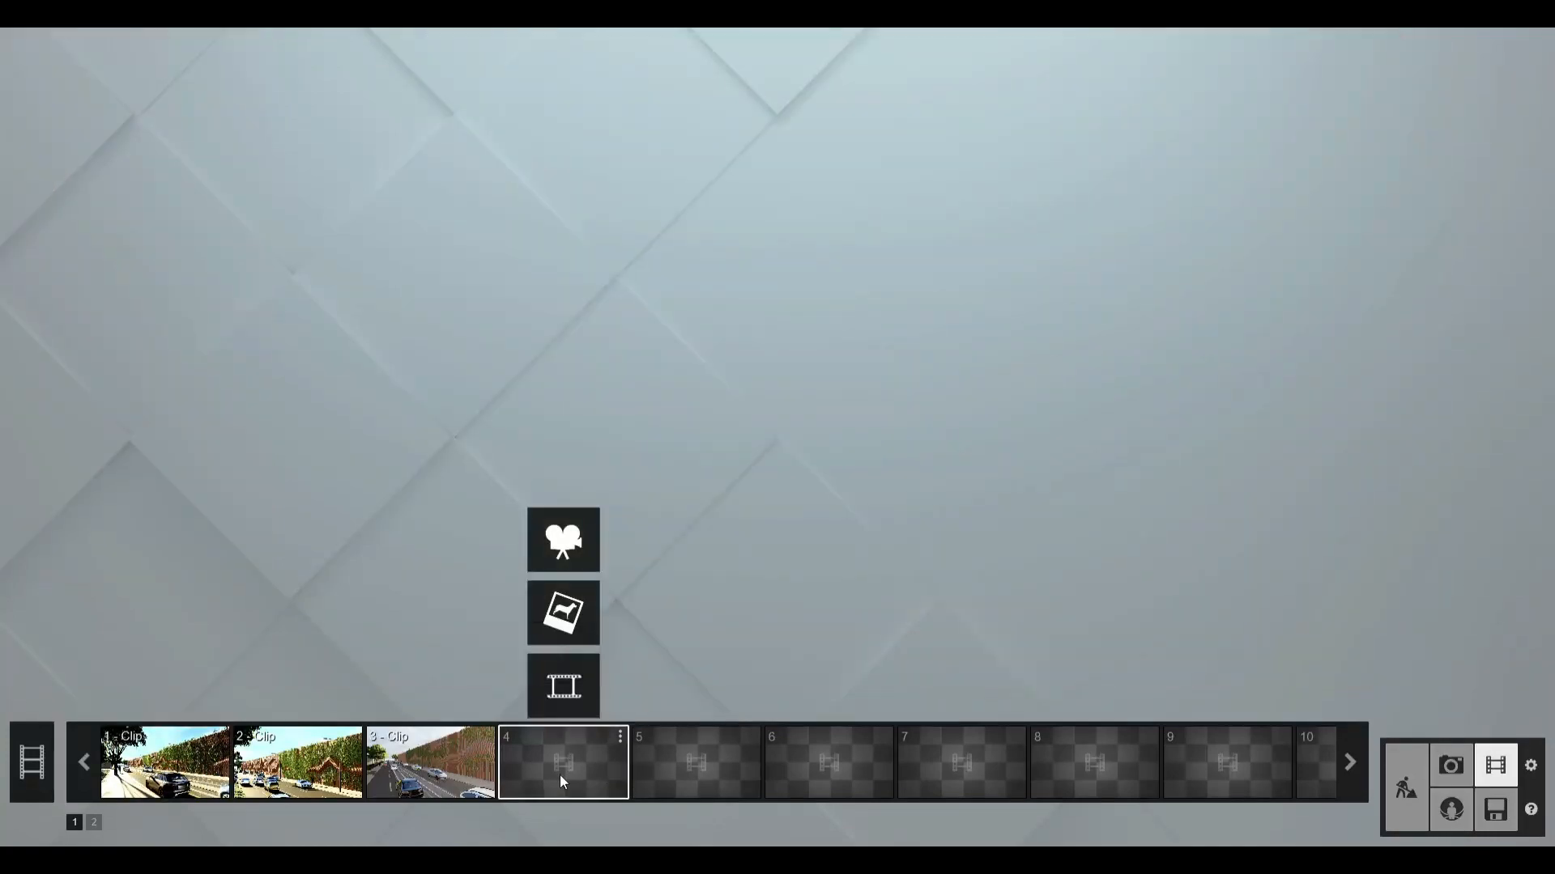
{"action": "left_click", "coordinate": [566, 550]}
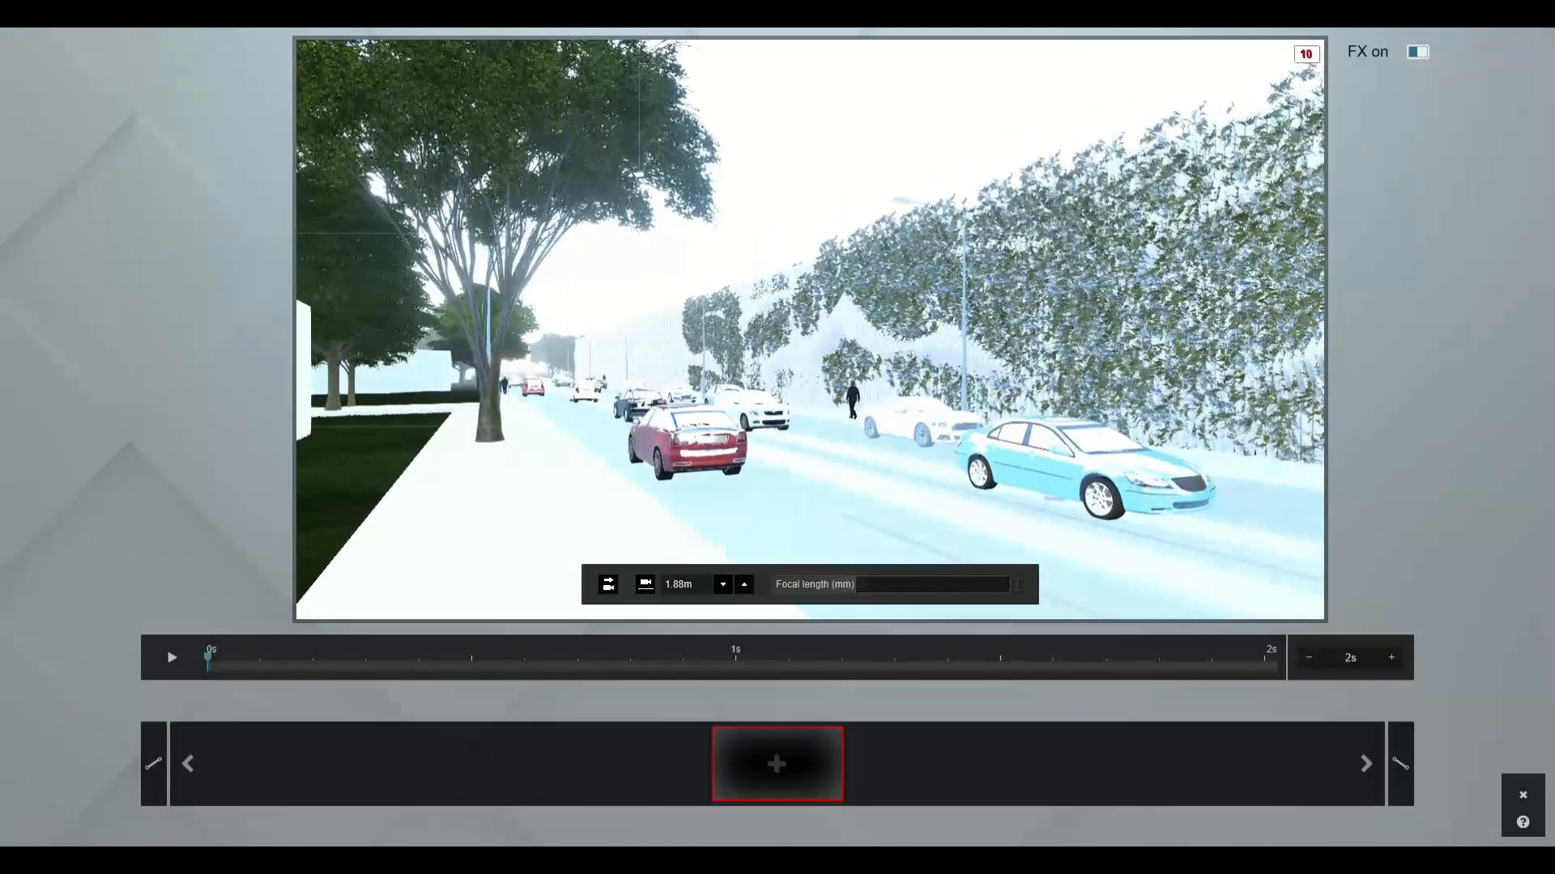
{"action": "left_click", "coordinate": [782, 769]}
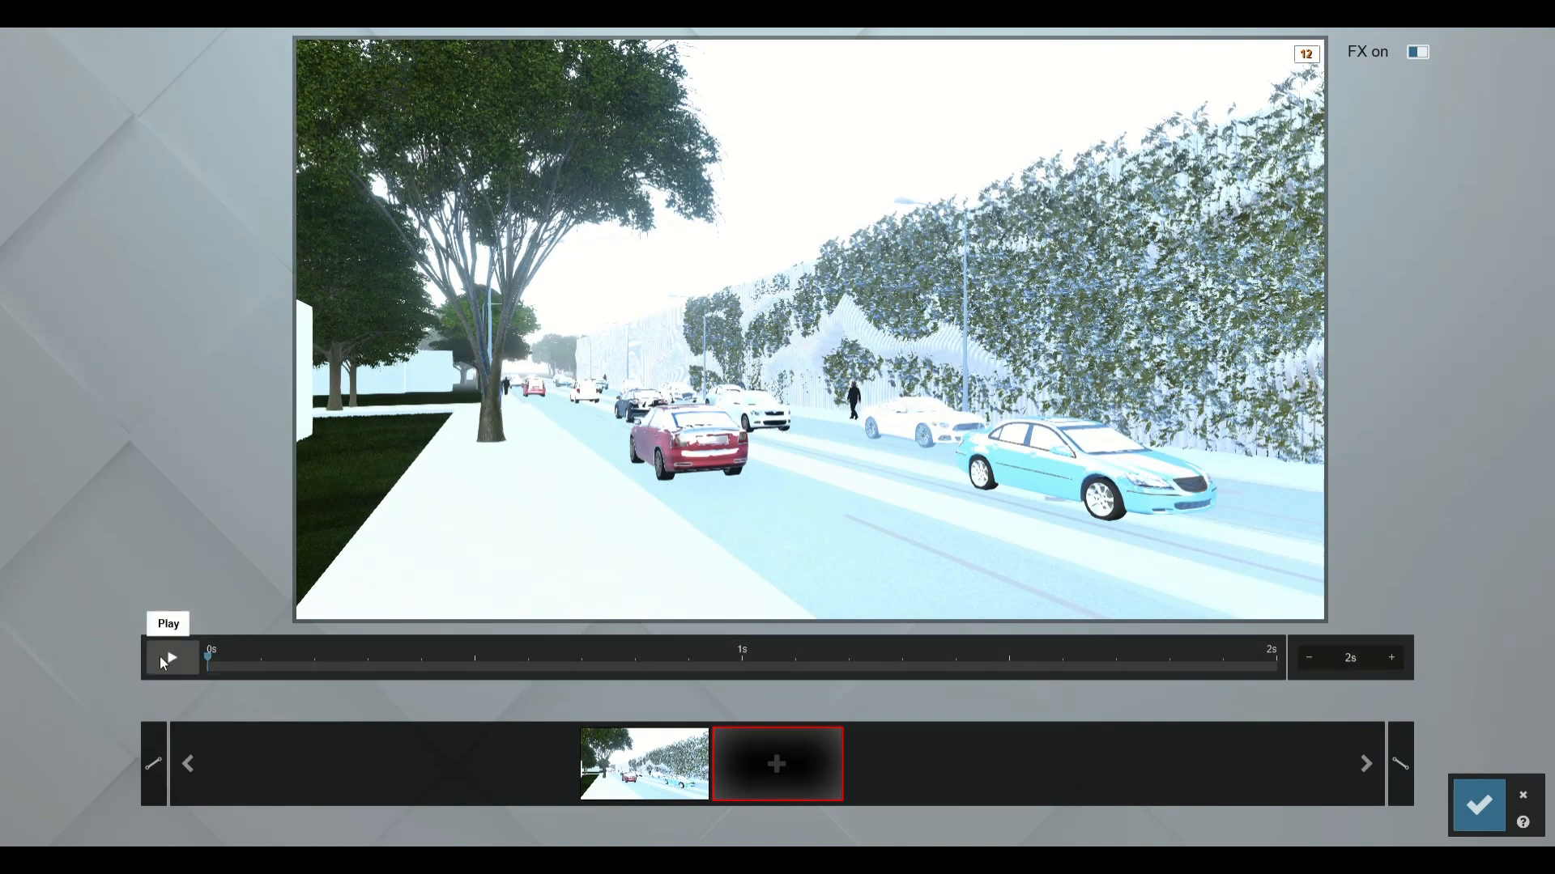
Set the single-keyframe clip's duration to 8 seconds
{"action": "left_click", "coordinate": [1393, 661]}
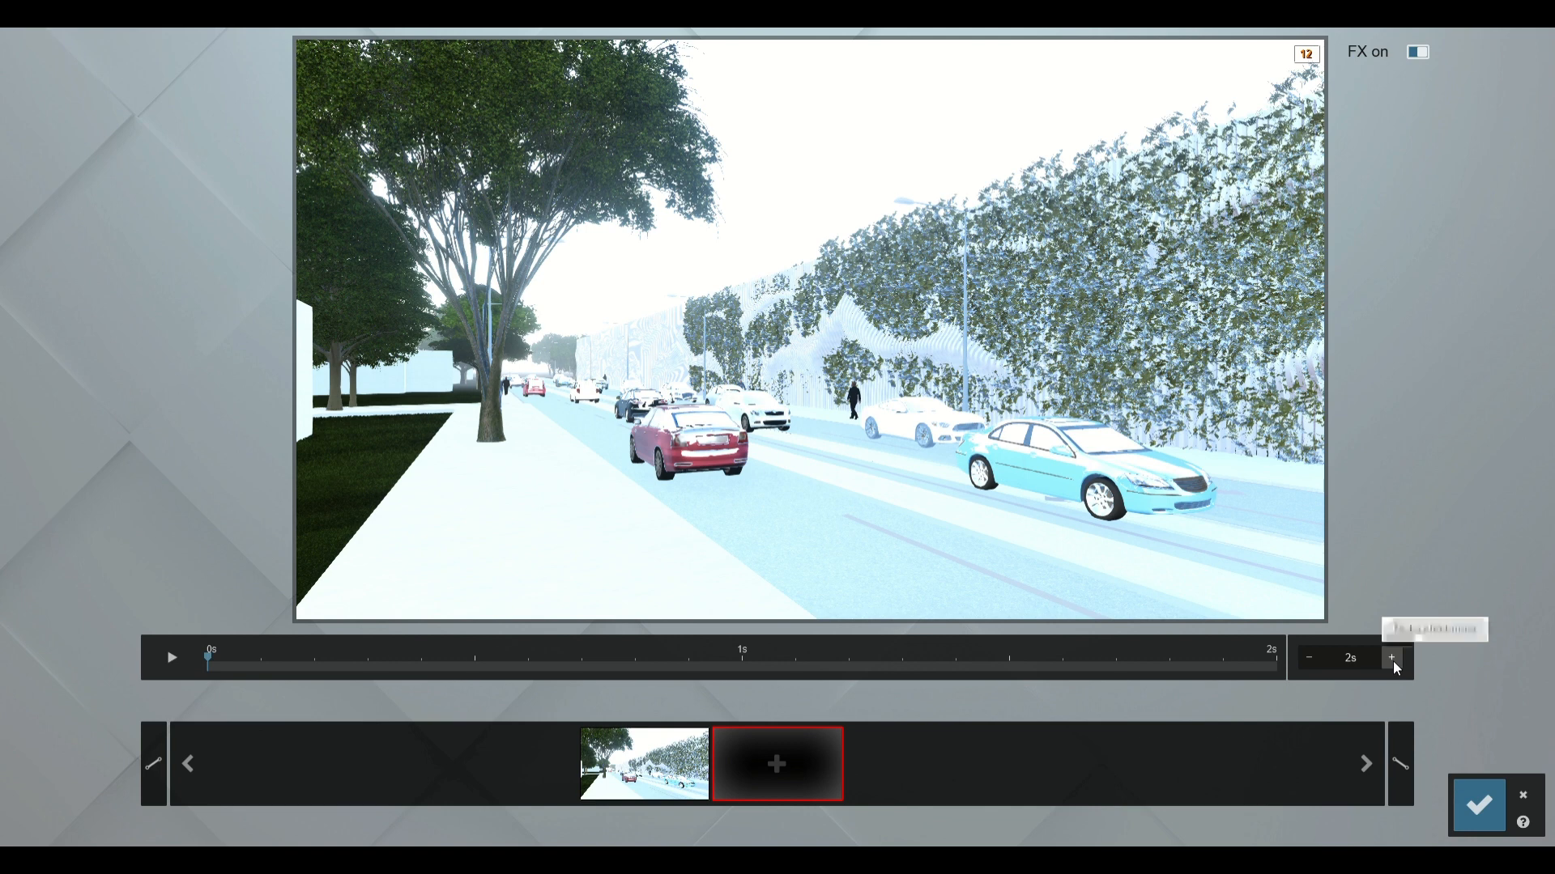
{"action": "left_click", "coordinate": [1393, 661]}
{"action": "left_click", "coordinate": [1392, 661]}
{"action": "left_click", "coordinate": [1393, 661]}
{"action": "left_click", "coordinate": [1393, 661]}
{"action": "left_click", "coordinate": [1393, 661]}
{"action": "left_click", "coordinate": [1393, 661]}
{"action": "left_click", "coordinate": [1392, 661]}
{"action": "left_click", "coordinate": [1393, 660]}
{"action": "left_click", "coordinate": [1393, 661]}
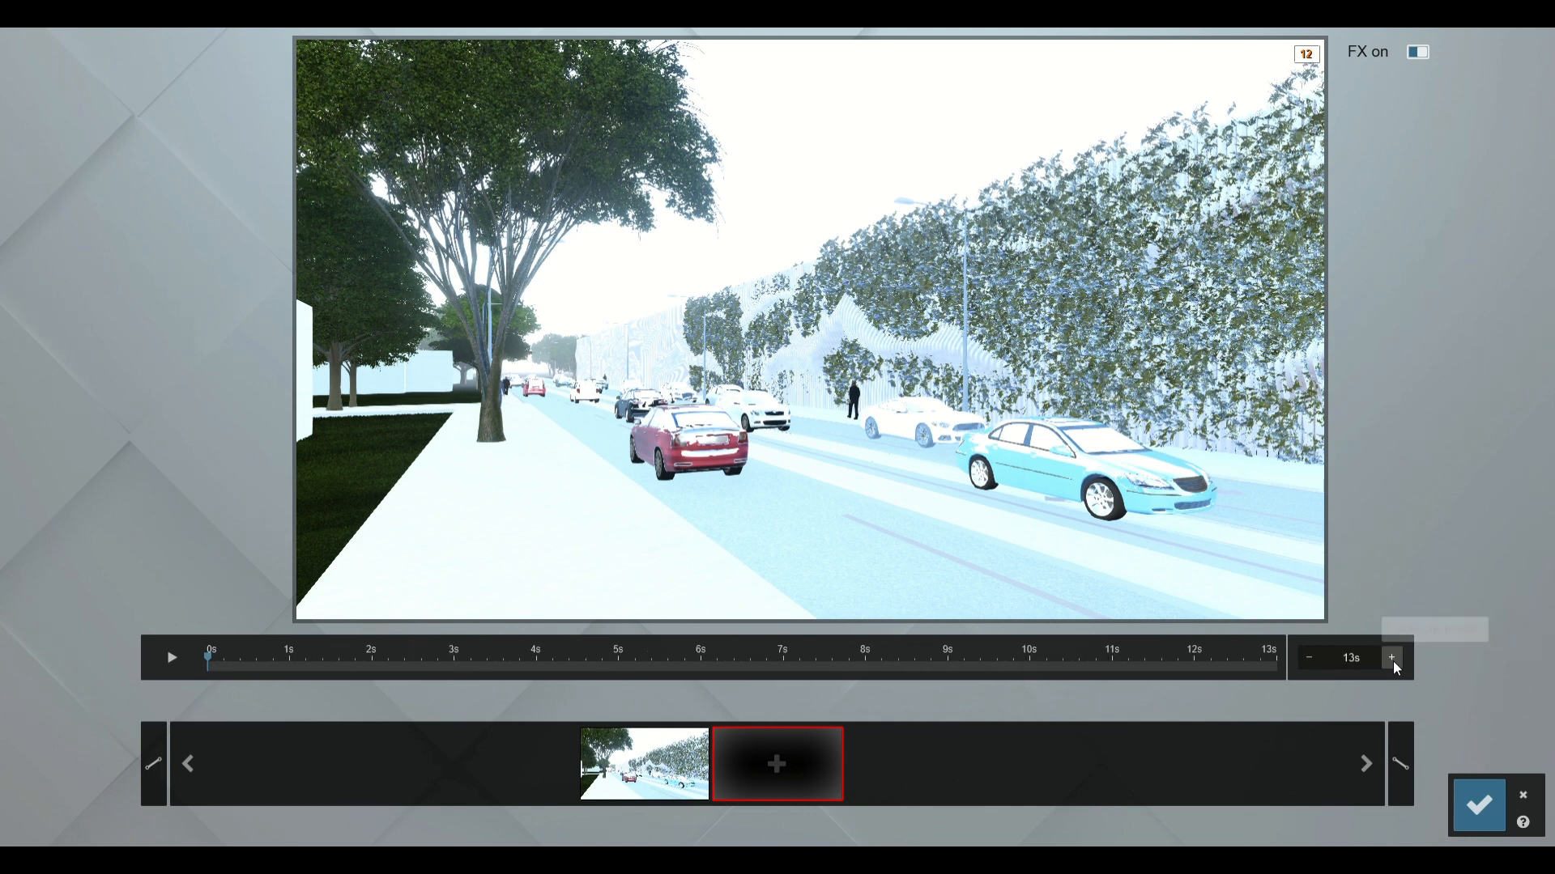
{"action": "left_click", "coordinate": [1392, 661]}
{"action": "left_click", "coordinate": [1392, 661]}
{"action": "left_click", "coordinate": [1393, 661]}
{"action": "left_click", "coordinate": [1393, 661]}
{"action": "left_click", "coordinate": [1392, 660]}
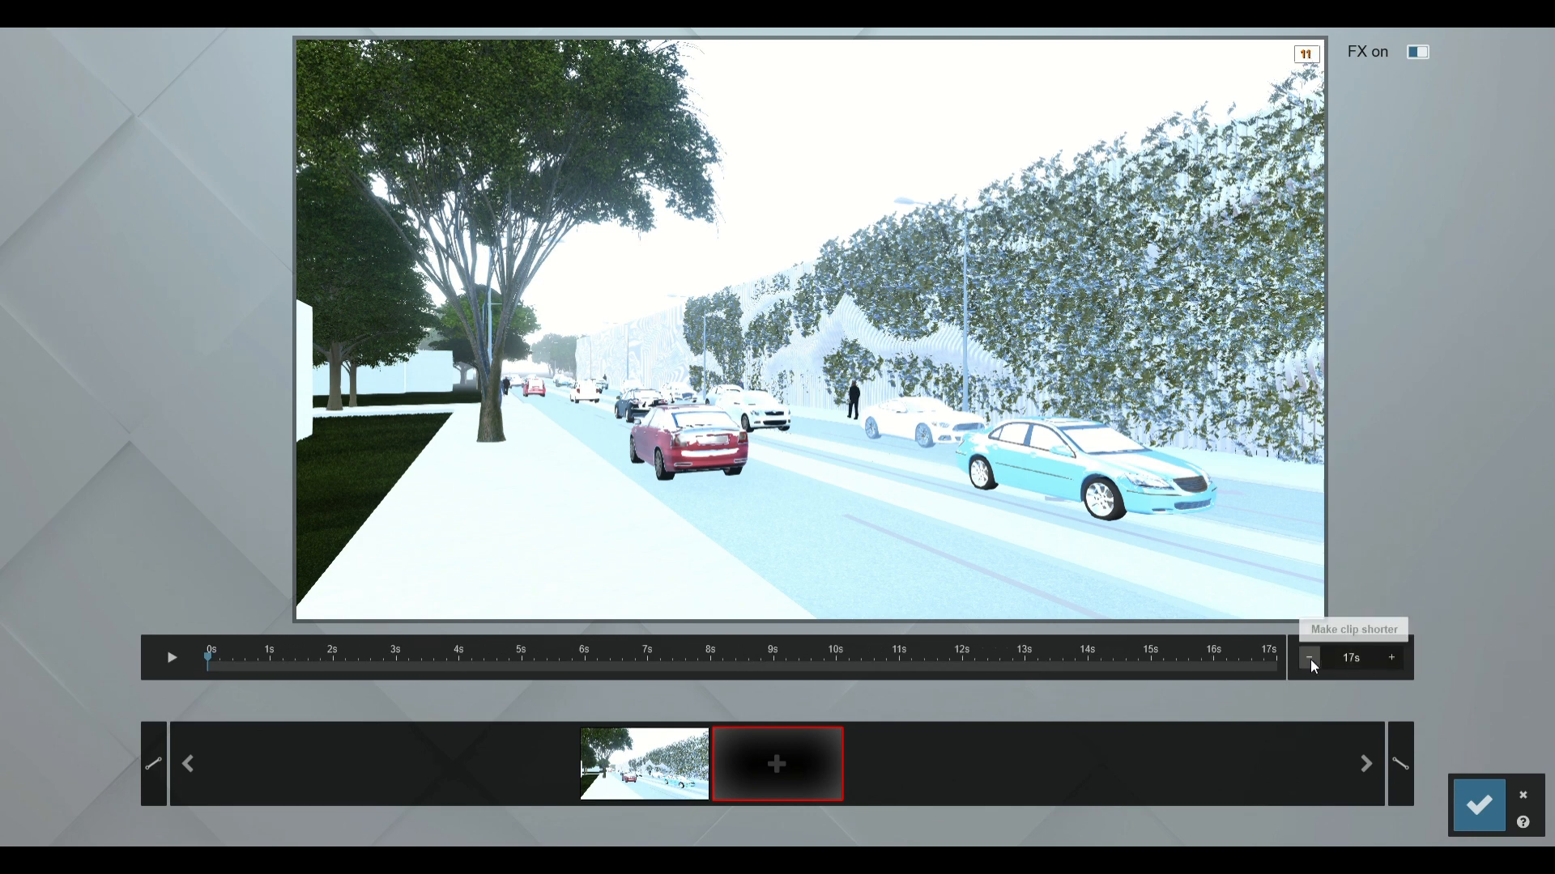
{"action": "left_click", "coordinate": [1309, 660]}
{"action": "left_click", "coordinate": [1309, 659]}
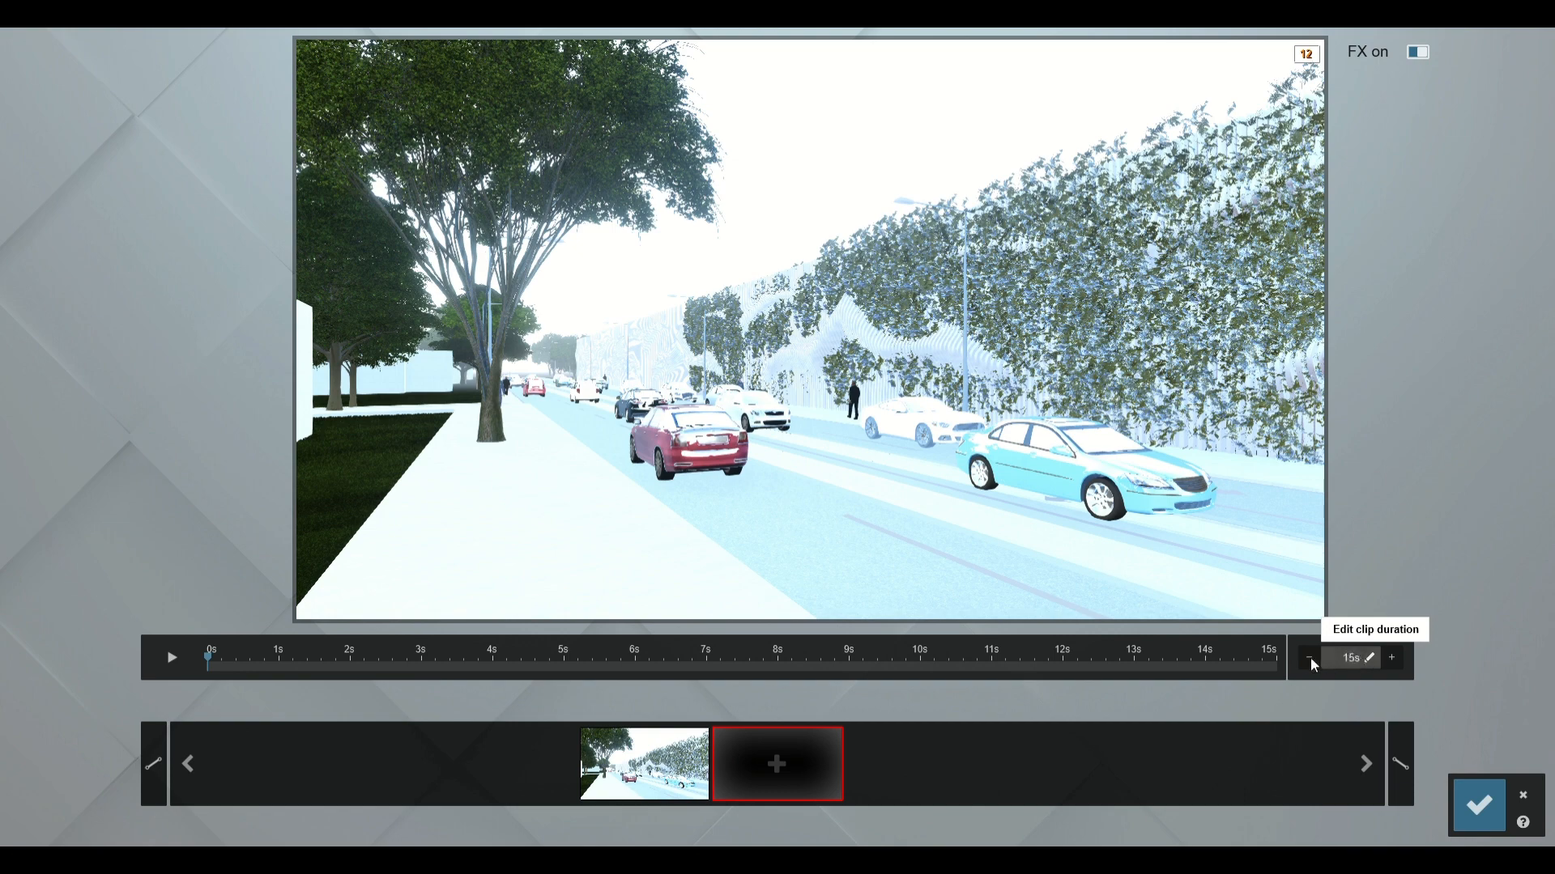
{"action": "left_click", "coordinate": [1309, 658]}
{"action": "left_click", "coordinate": [1309, 657]}
{"action": "left_click", "coordinate": [1309, 658]}
{"action": "left_click", "coordinate": [1309, 657]}
{"action": "left_click", "coordinate": [1309, 658]}
{"action": "left_click", "coordinate": [1309, 657]}
{"action": "left_click", "coordinate": [1309, 658]}
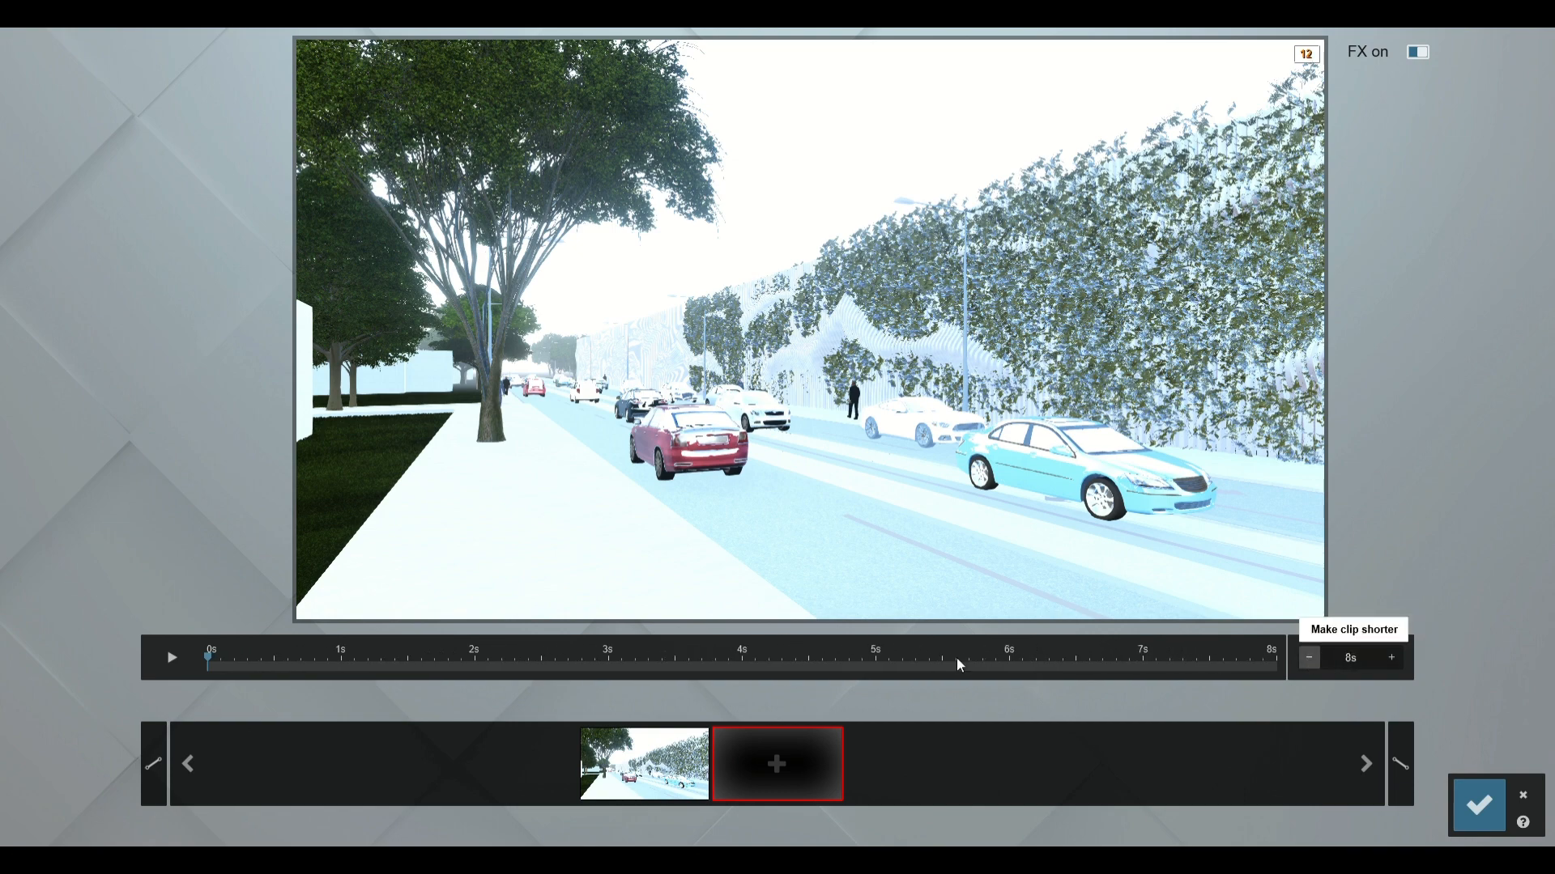
Preview the static-camera clip and leave the recording without saving it
{"action": "left_click", "coordinate": [171, 659]}
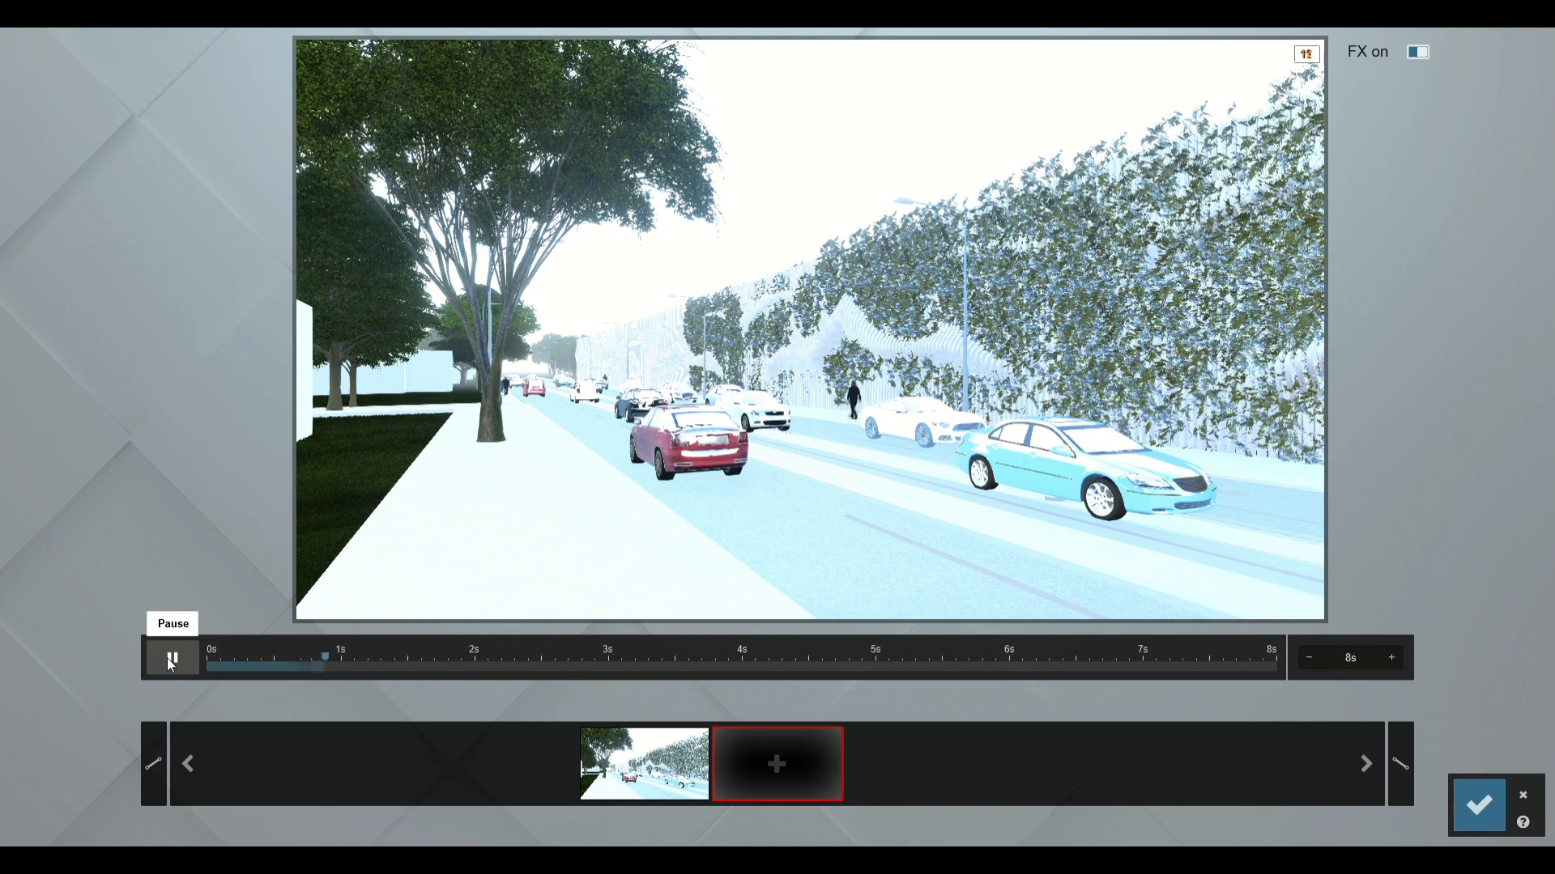
{"action": "mouse_move", "coordinate": [596, 361]}
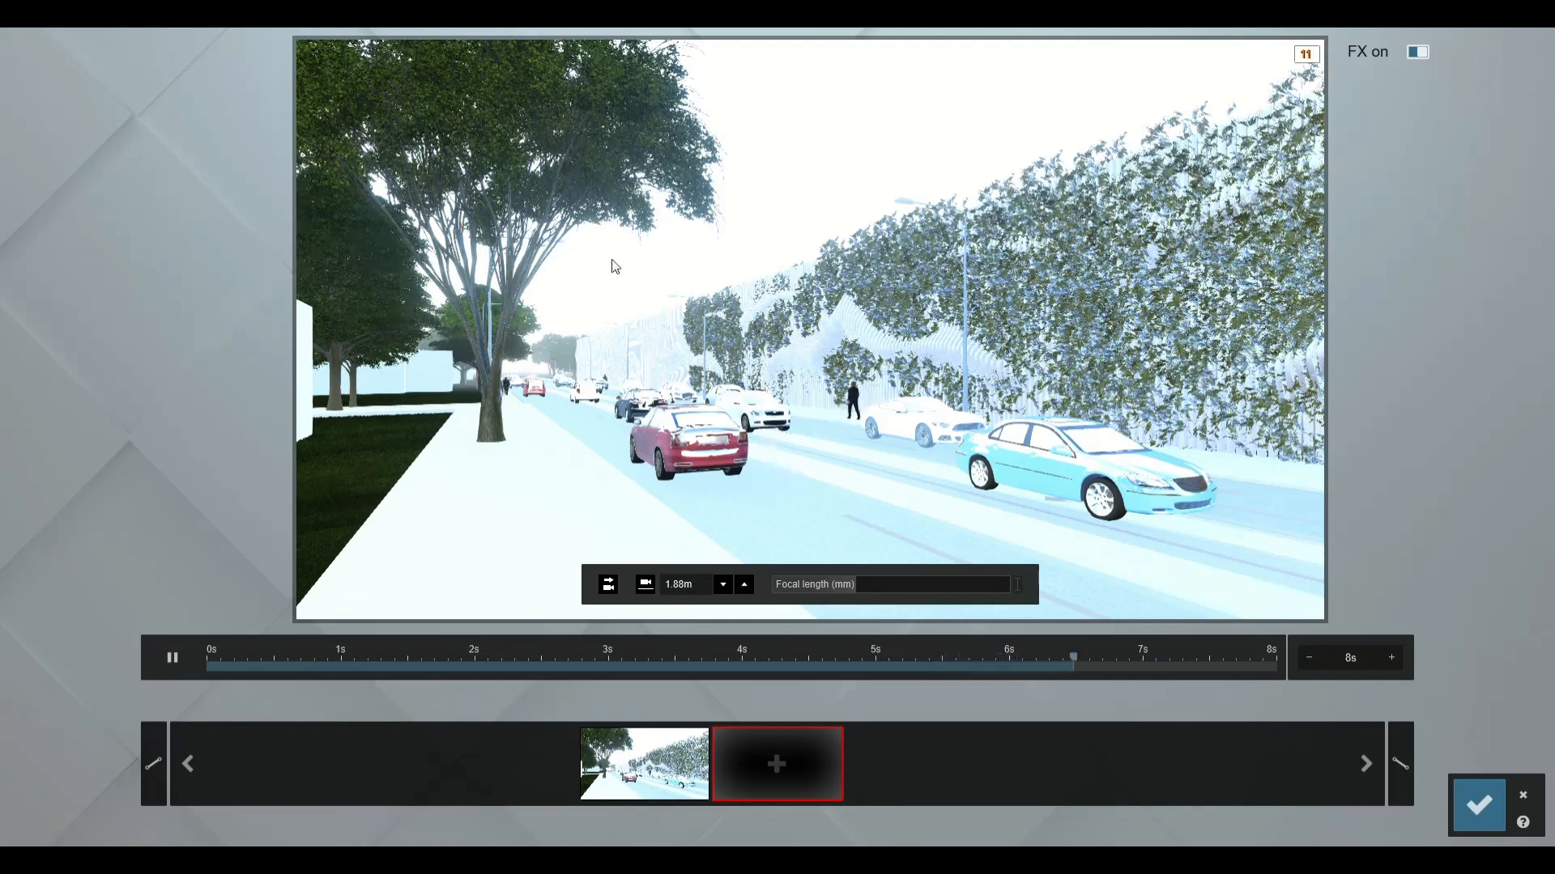
{"action": "left_click", "coordinate": [1527, 798]}
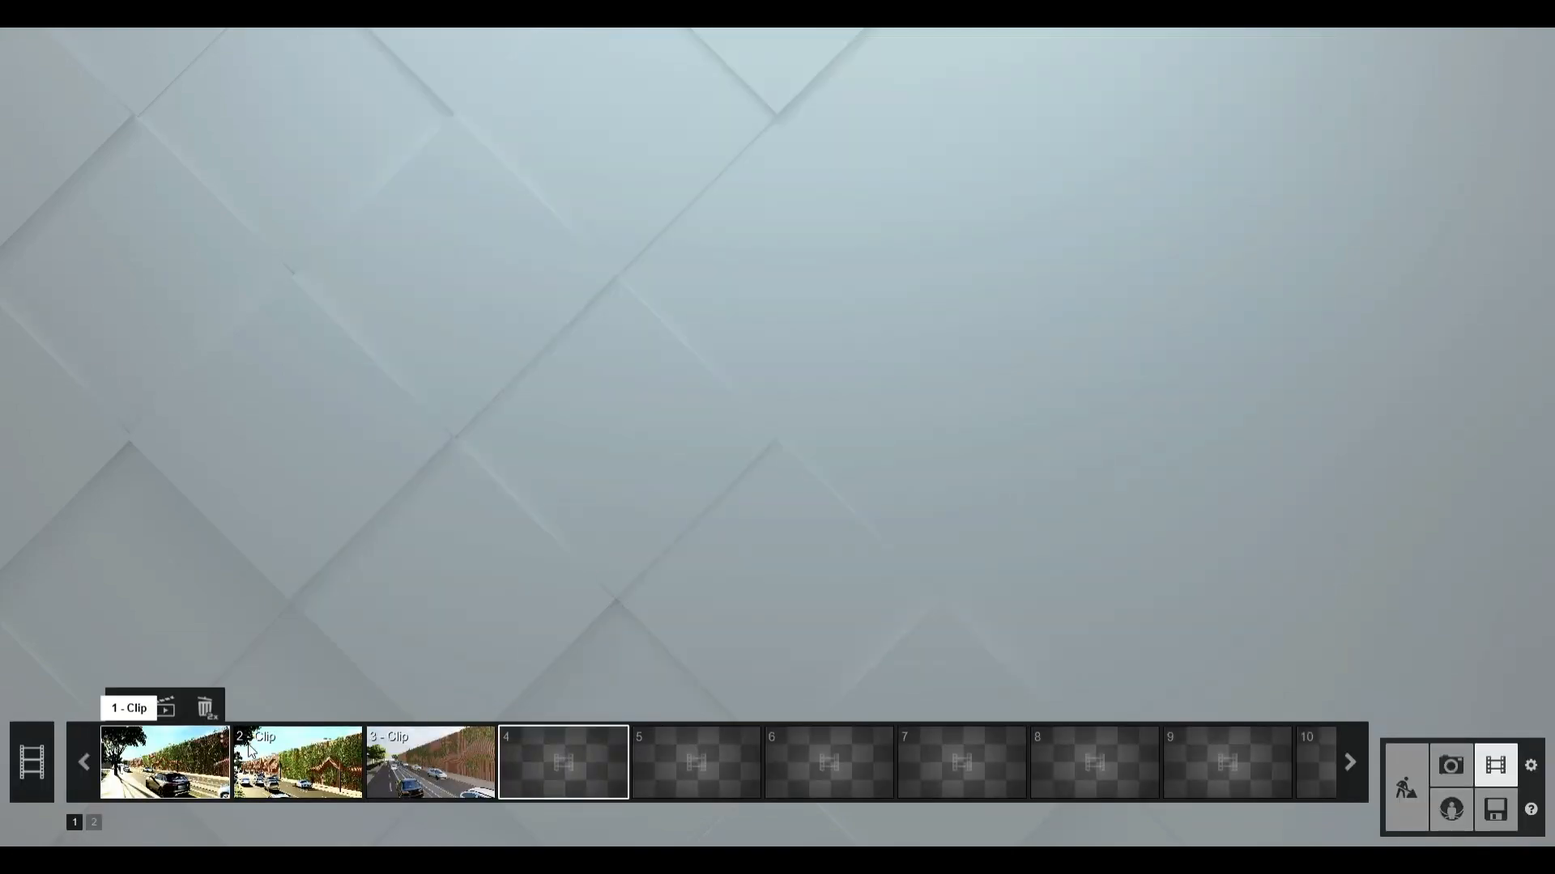
Select clip 1, open the movie render settings and review the image sequence and current frame options
{"action": "left_click", "coordinate": [148, 739]}
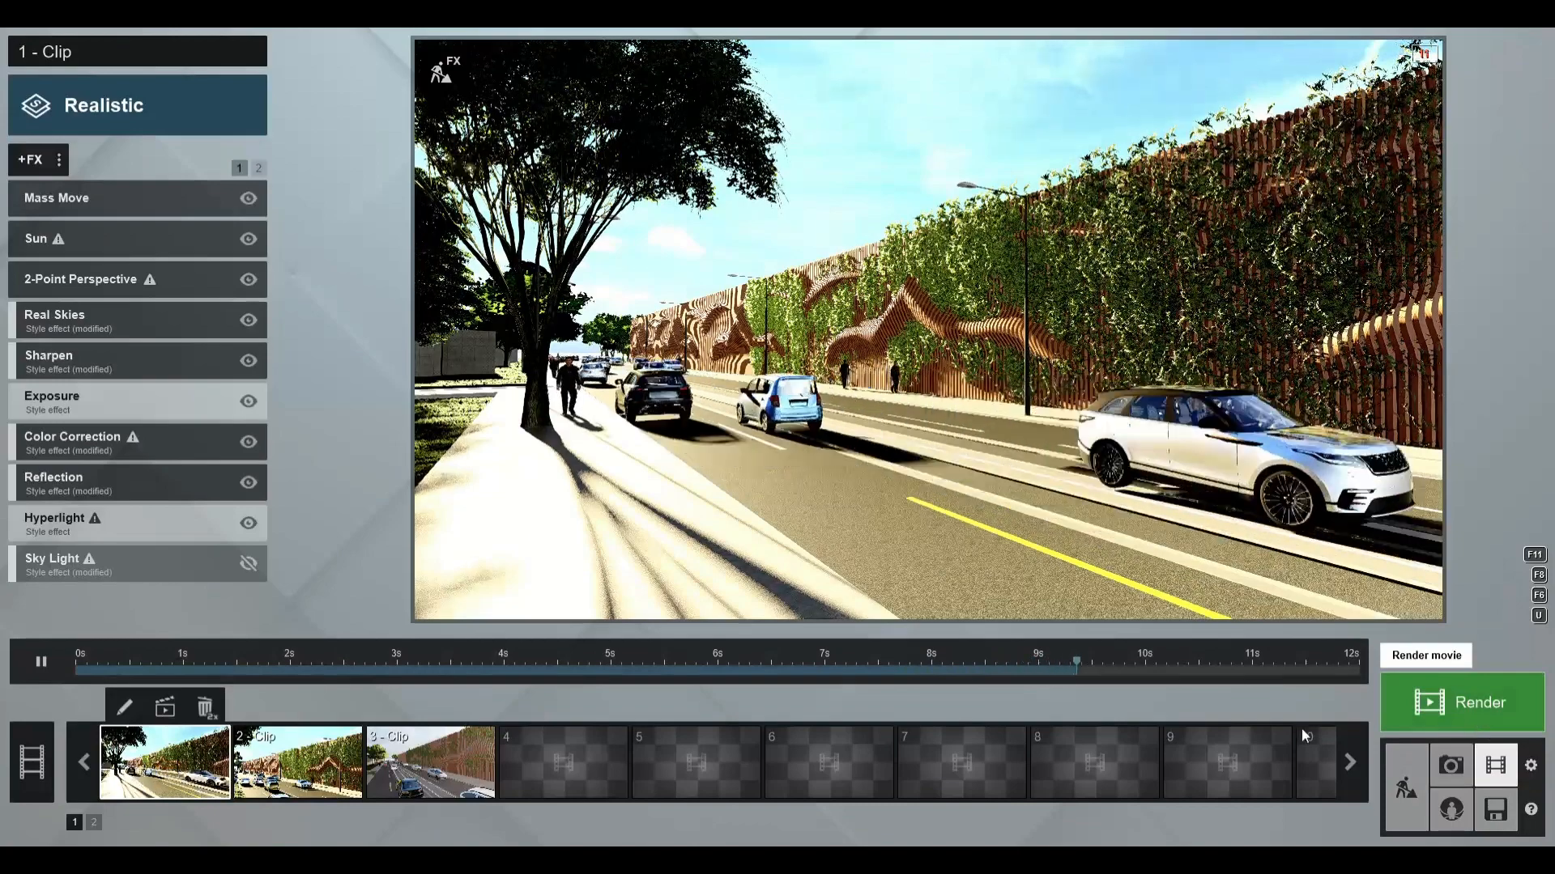
{"action": "left_click", "coordinate": [1459, 706]}
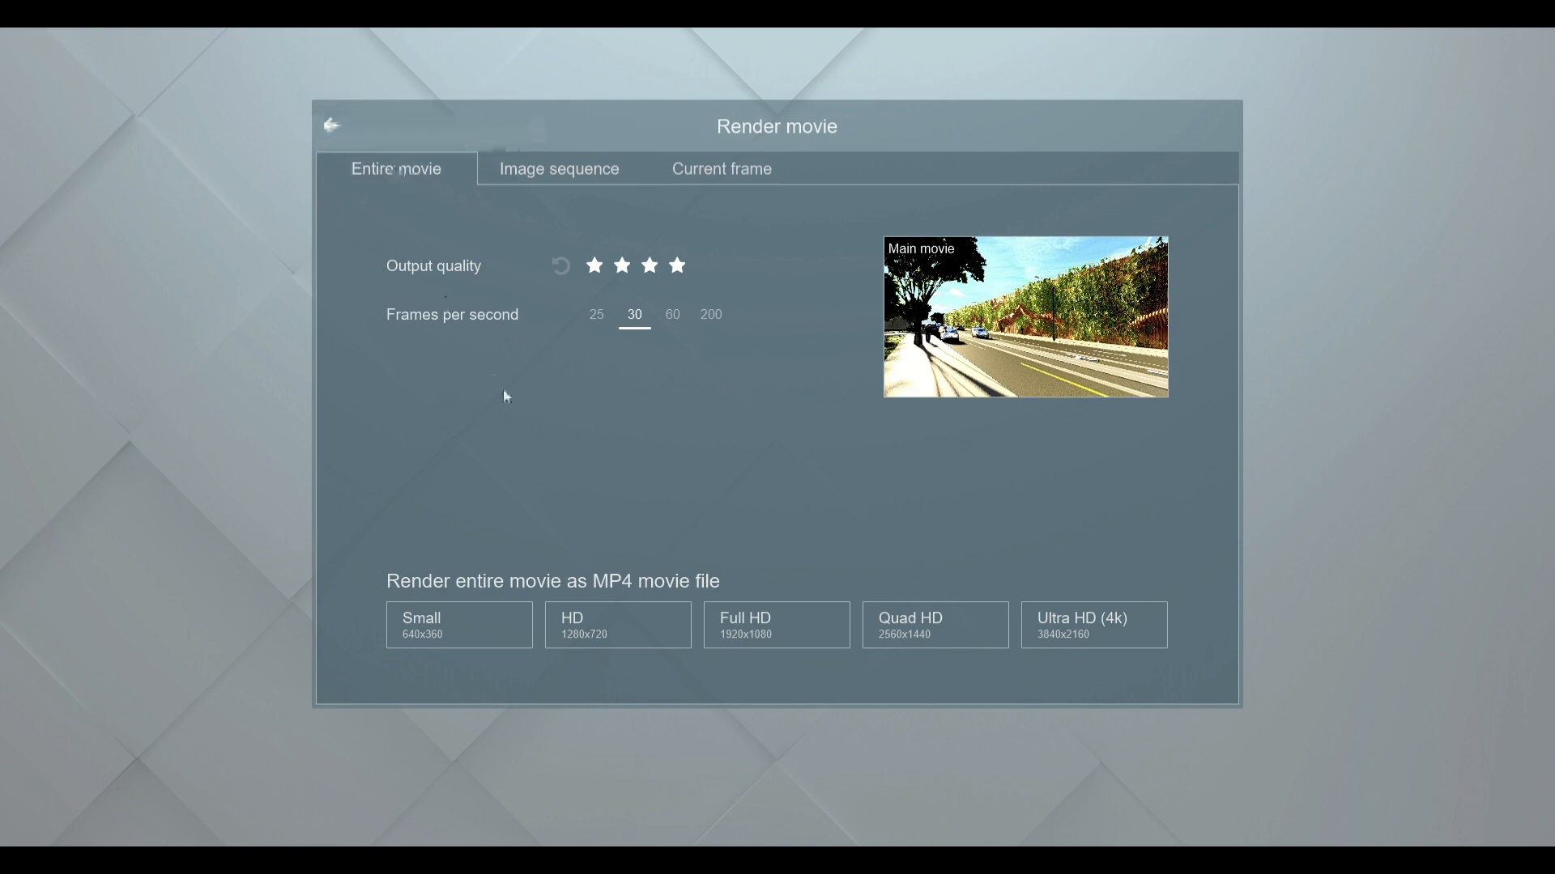
{"action": "left_click", "coordinate": [567, 181]}
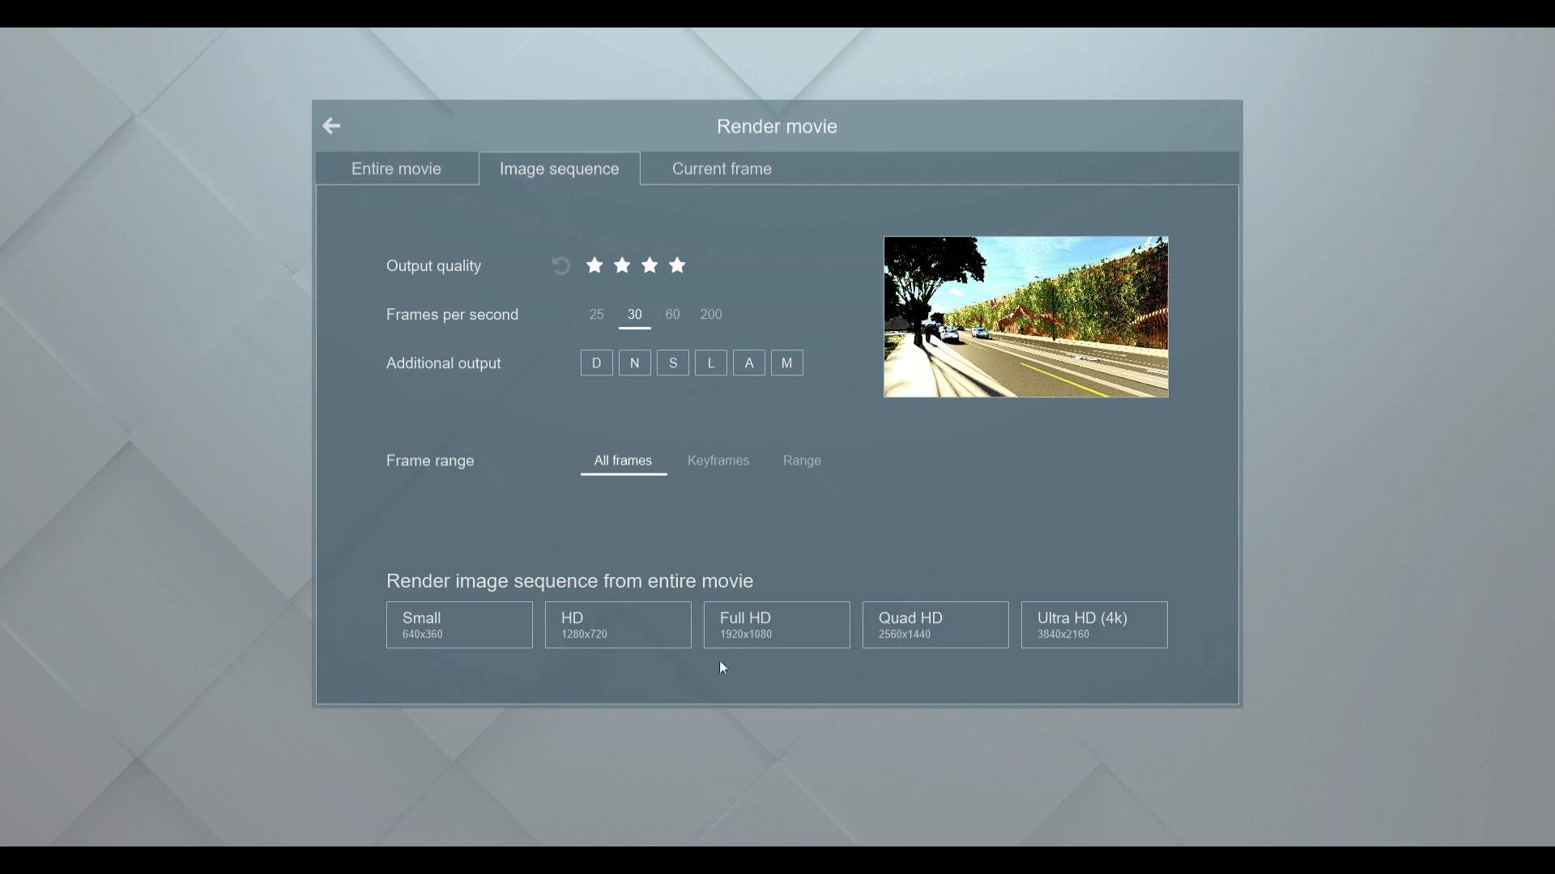
{"action": "left_click", "coordinate": [712, 171]}
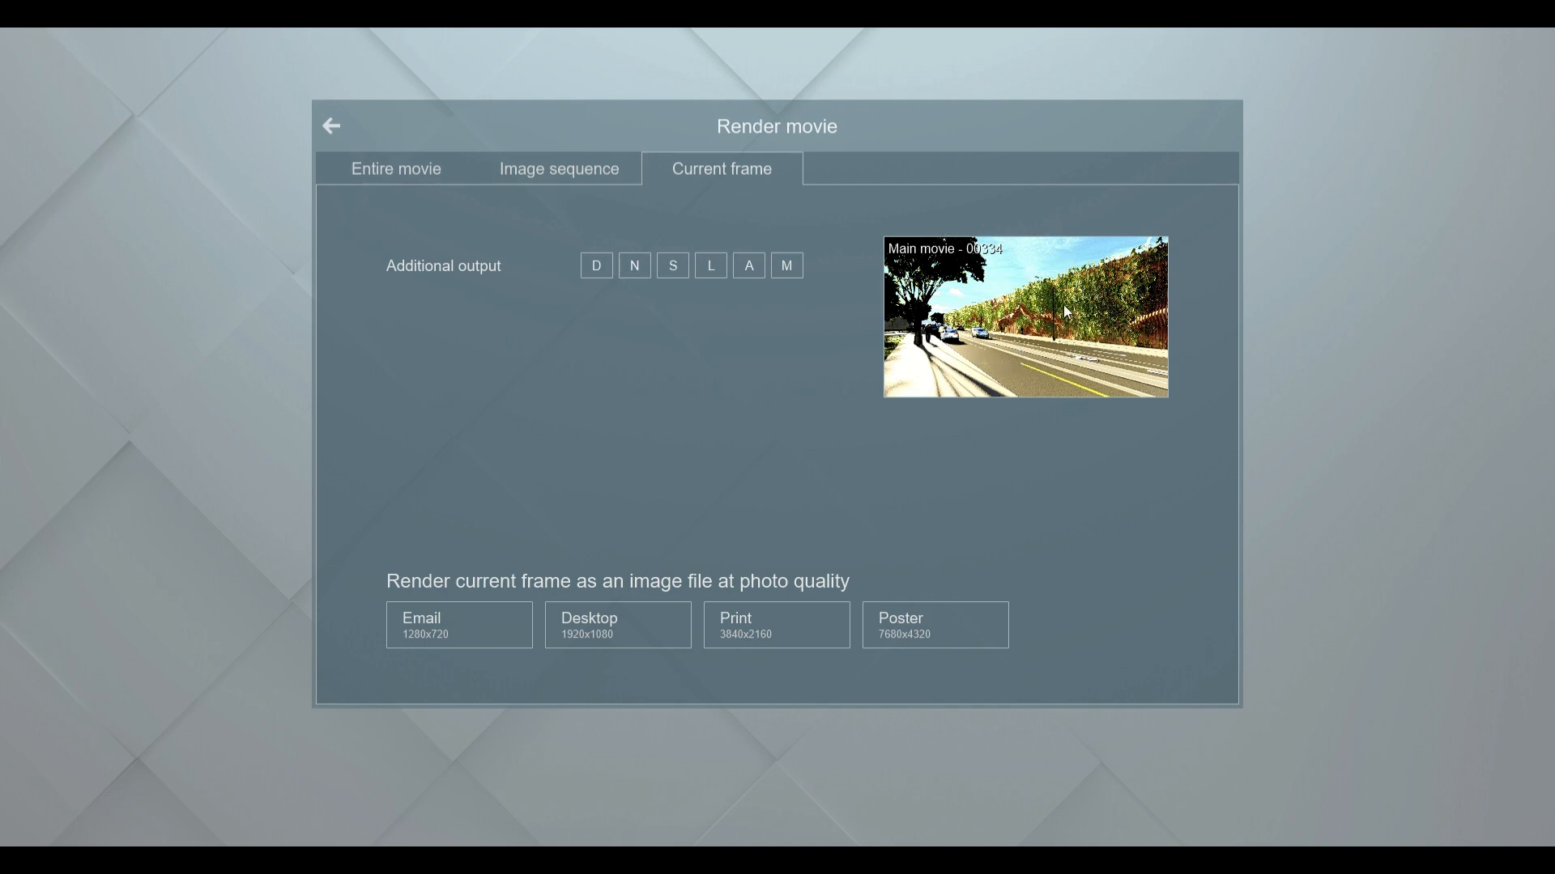
Set the entire-movie render to 60 frames per second and return to the clip editor without rendering
{"action": "left_click", "coordinate": [411, 166]}
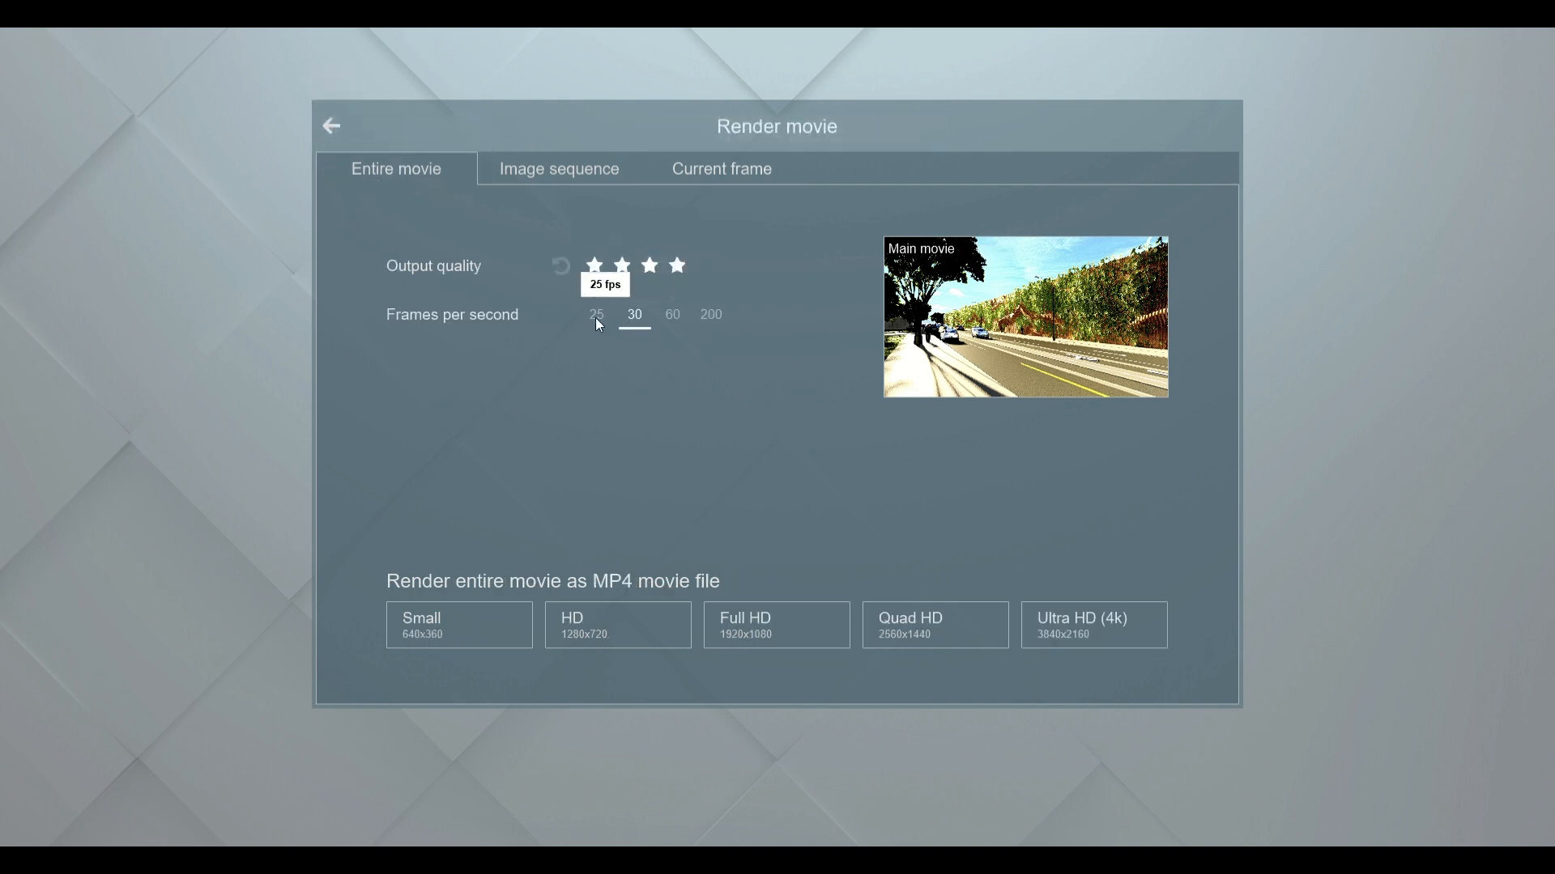
{"action": "left_click", "coordinate": [712, 317]}
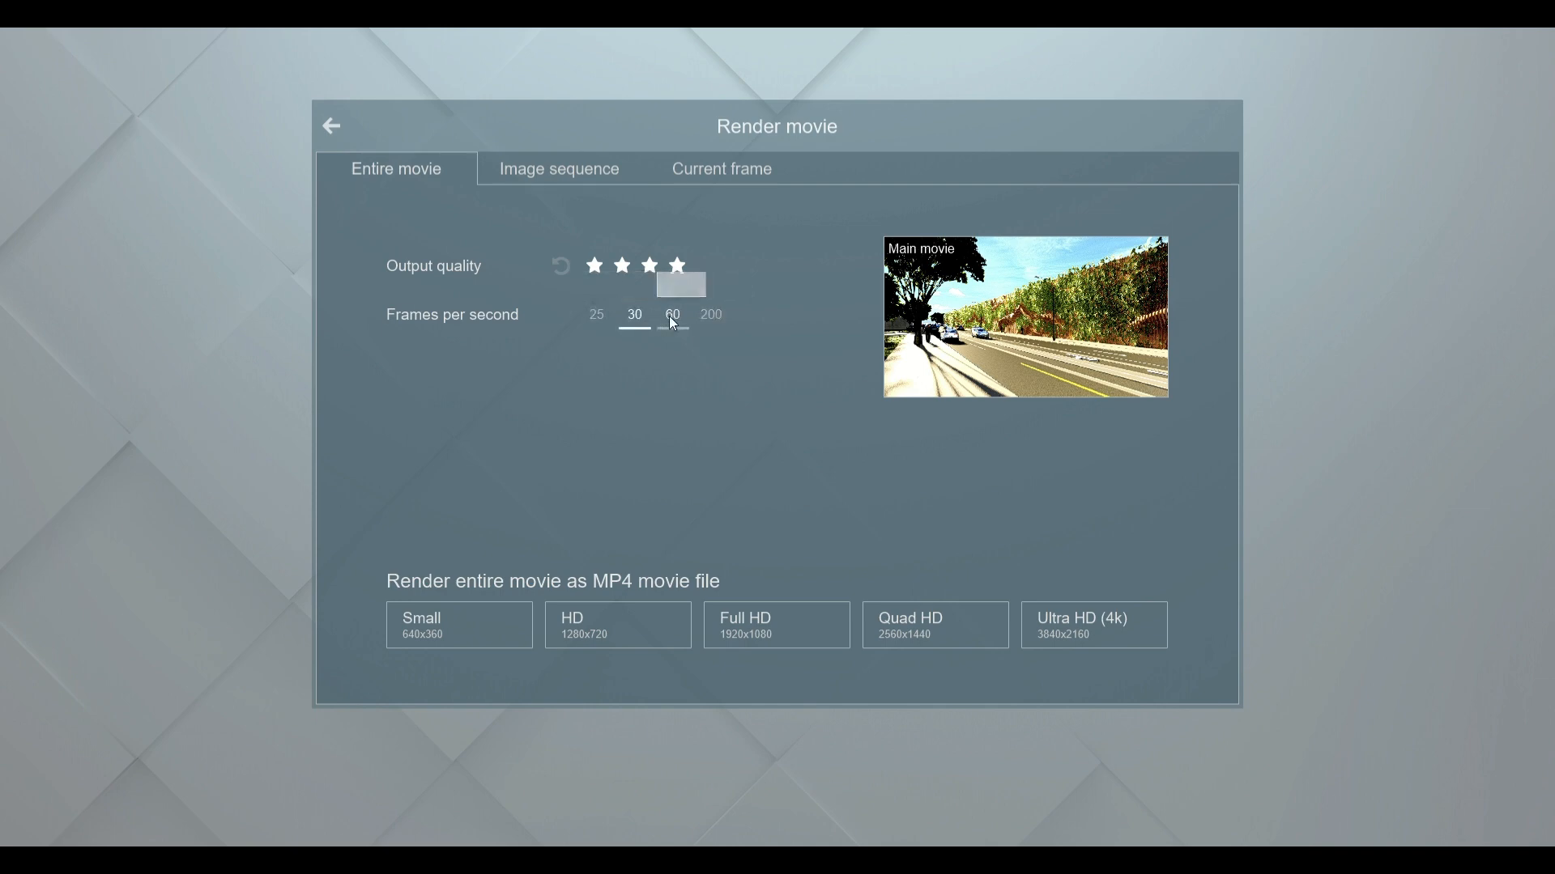
{"action": "left_click", "coordinate": [673, 320]}
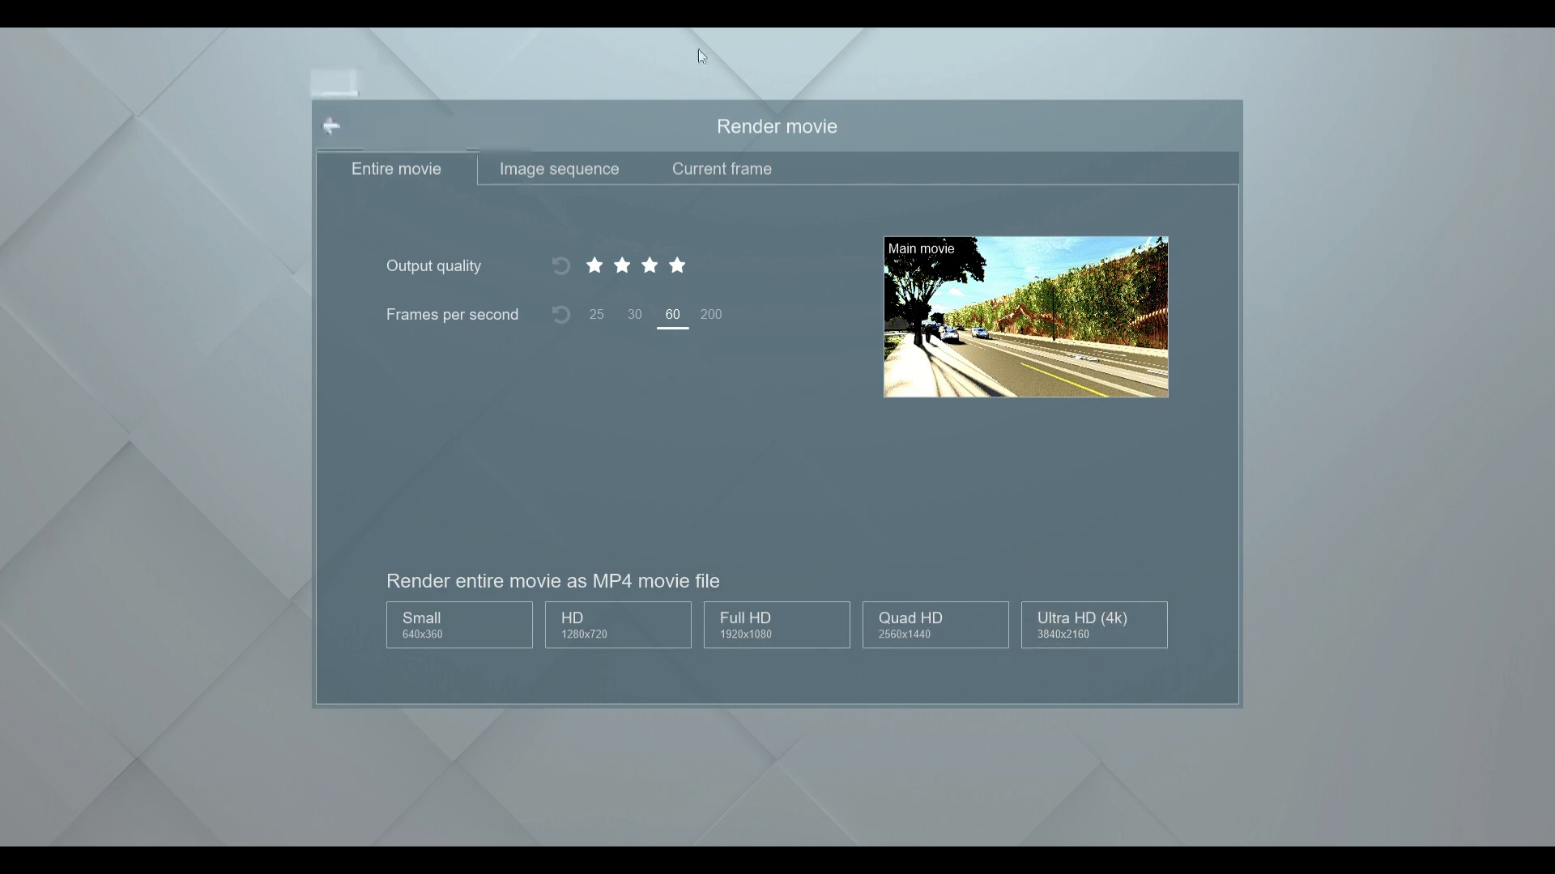
{"action": "left_click", "coordinate": [335, 133]}
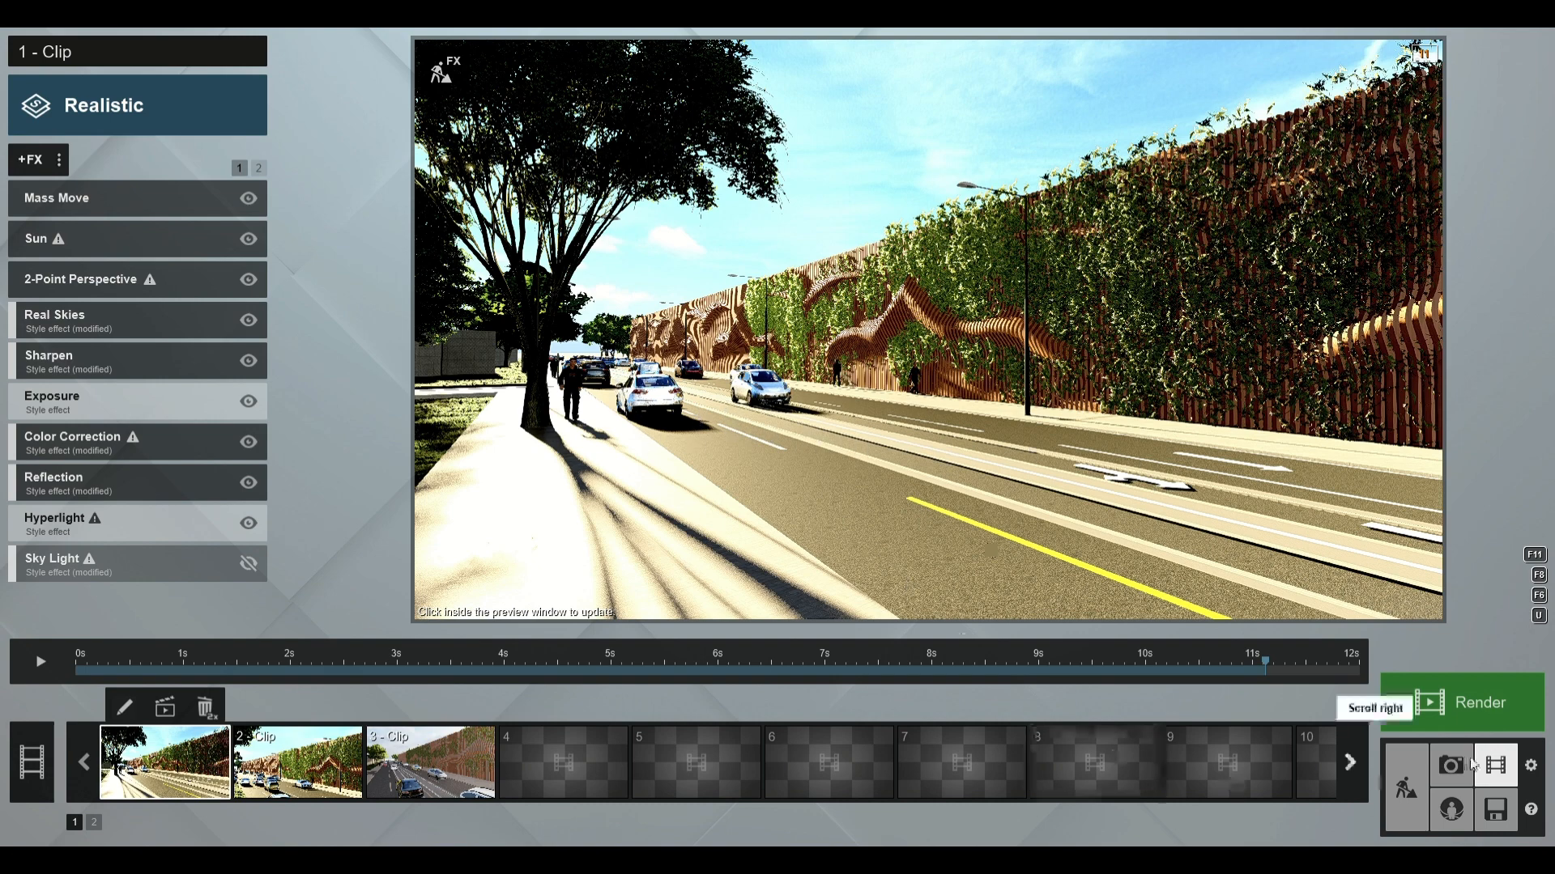
Return to Build mode and examine the butterflies at the green wall and the street alongside it
{"action": "left_click", "coordinate": [1389, 786]}
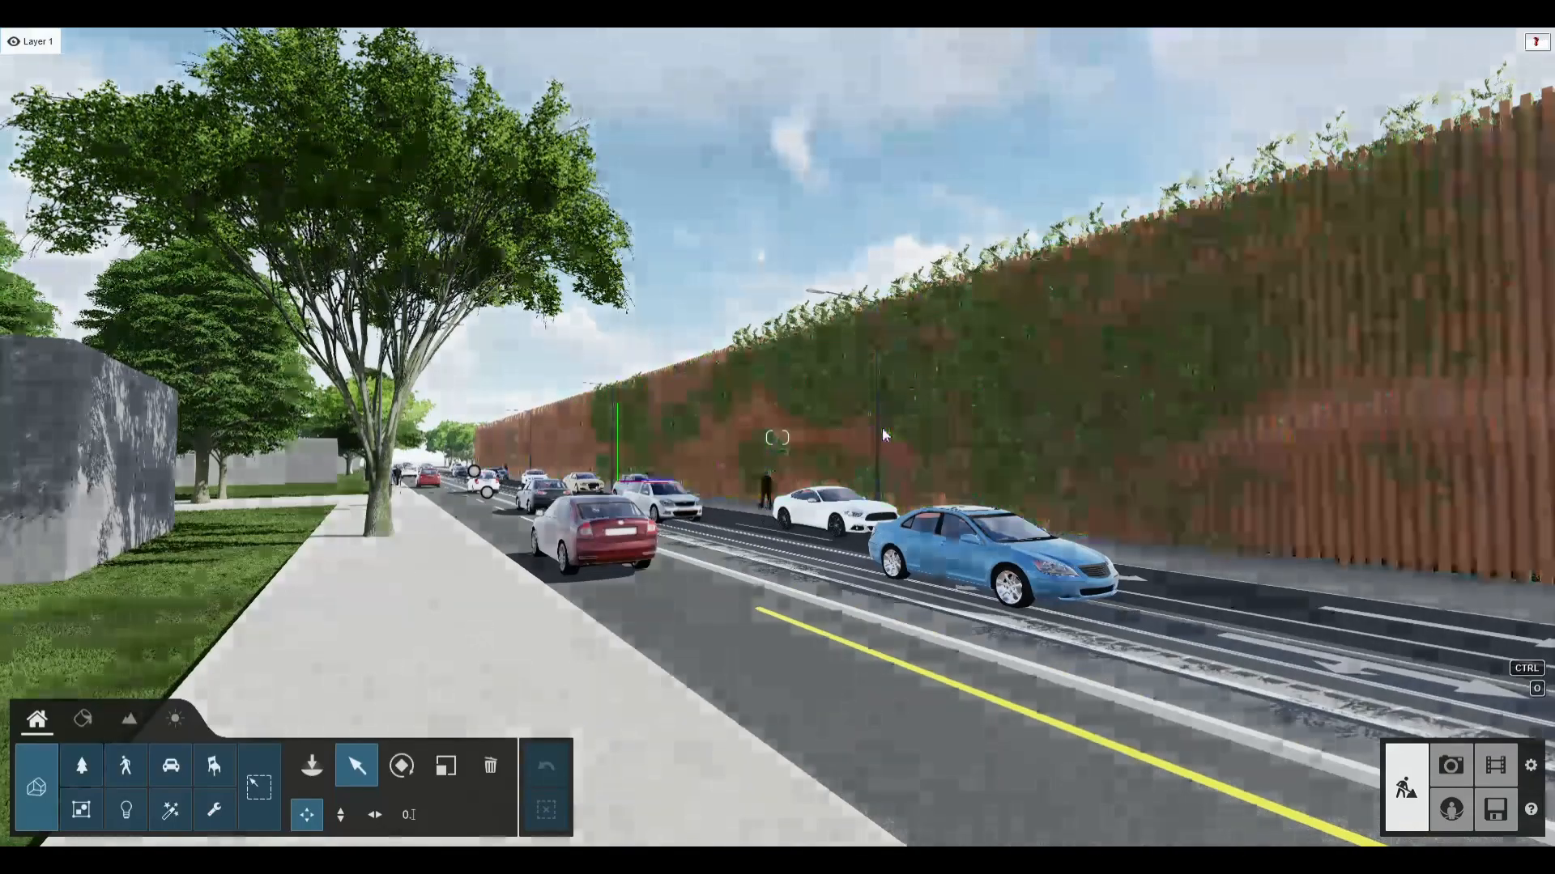
{"action": "key", "text": "w"}
{"action": "key", "text": "w"}
{"action": "right_click_drag", "start_coordinate": [882, 429], "coordinate": [1077, 437]}
{"action": "mouse_move", "coordinate": [777, 437]}
{"action": "right_mouse_down"}
{"action": "mouse_move", "coordinate": [616, 425]}
{"action": "mouse_move", "coordinate": [603, 397]}
{"action": "mouse_move", "coordinate": [620, 373]}
{"action": "mouse_move", "coordinate": [895, 514]}
{"action": "mouse_move", "coordinate": [1008, 523]}
{"action": "mouse_move", "coordinate": [1016, 539]}
{"action": "mouse_move", "coordinate": [842, 446]}
{"action": "mouse_move", "coordinate": [923, 466]}
{"action": "mouse_move", "coordinate": [915, 514]}
{"action": "mouse_move", "coordinate": [777, 451]}
{"action": "right_mouse_up"}
{"action": "key", "text": "w"}
{"action": "key", "text": "s"}
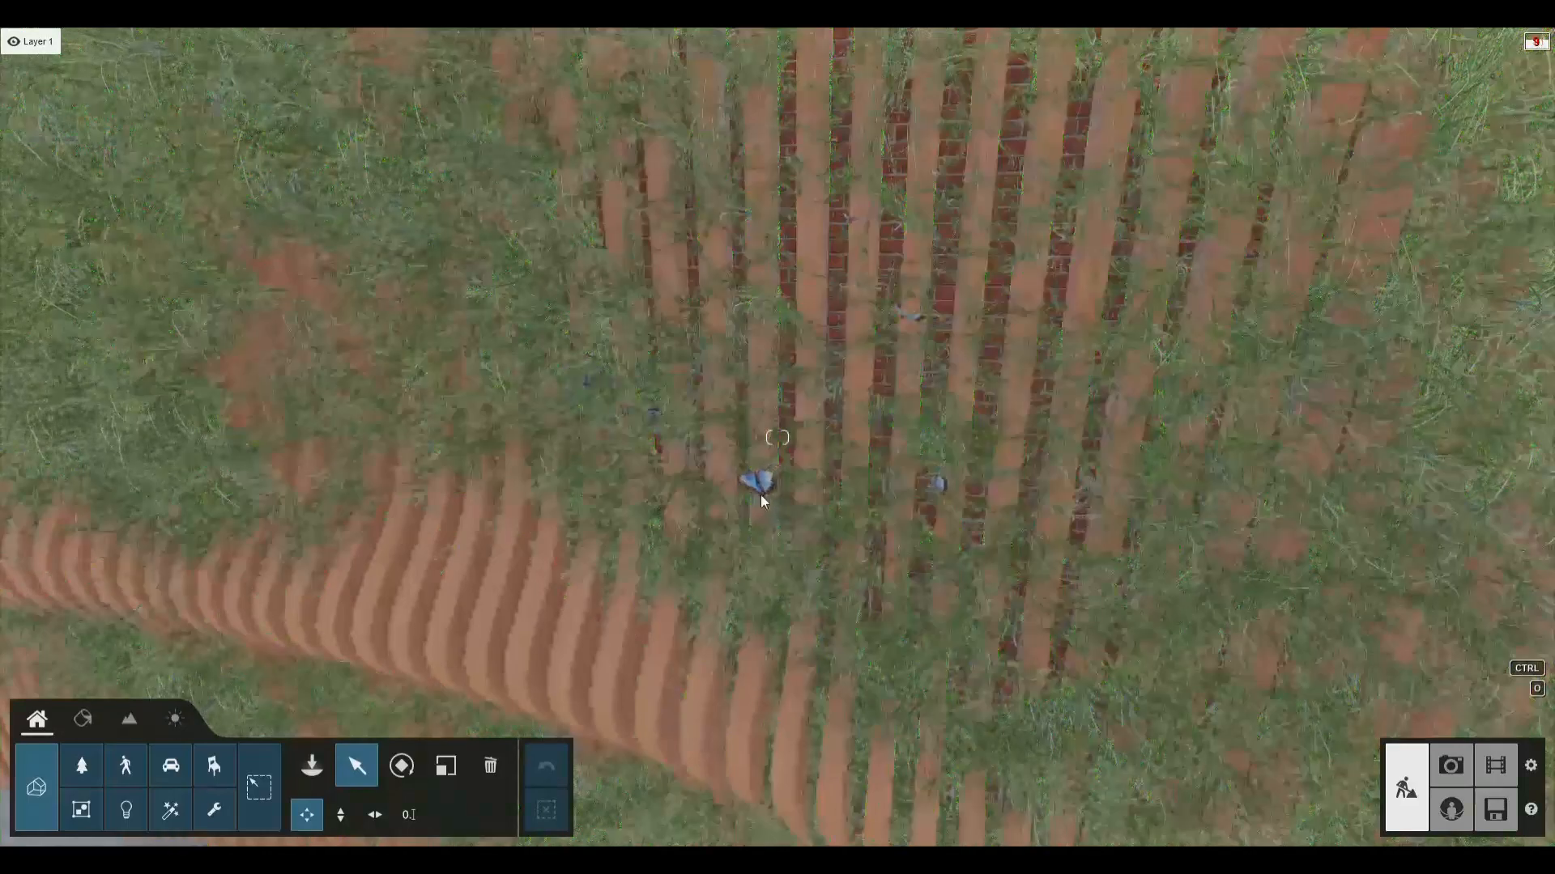
{"action": "scroll", "coordinate": [761, 494], "scroll_direction": "up", "scroll_amount": 2}
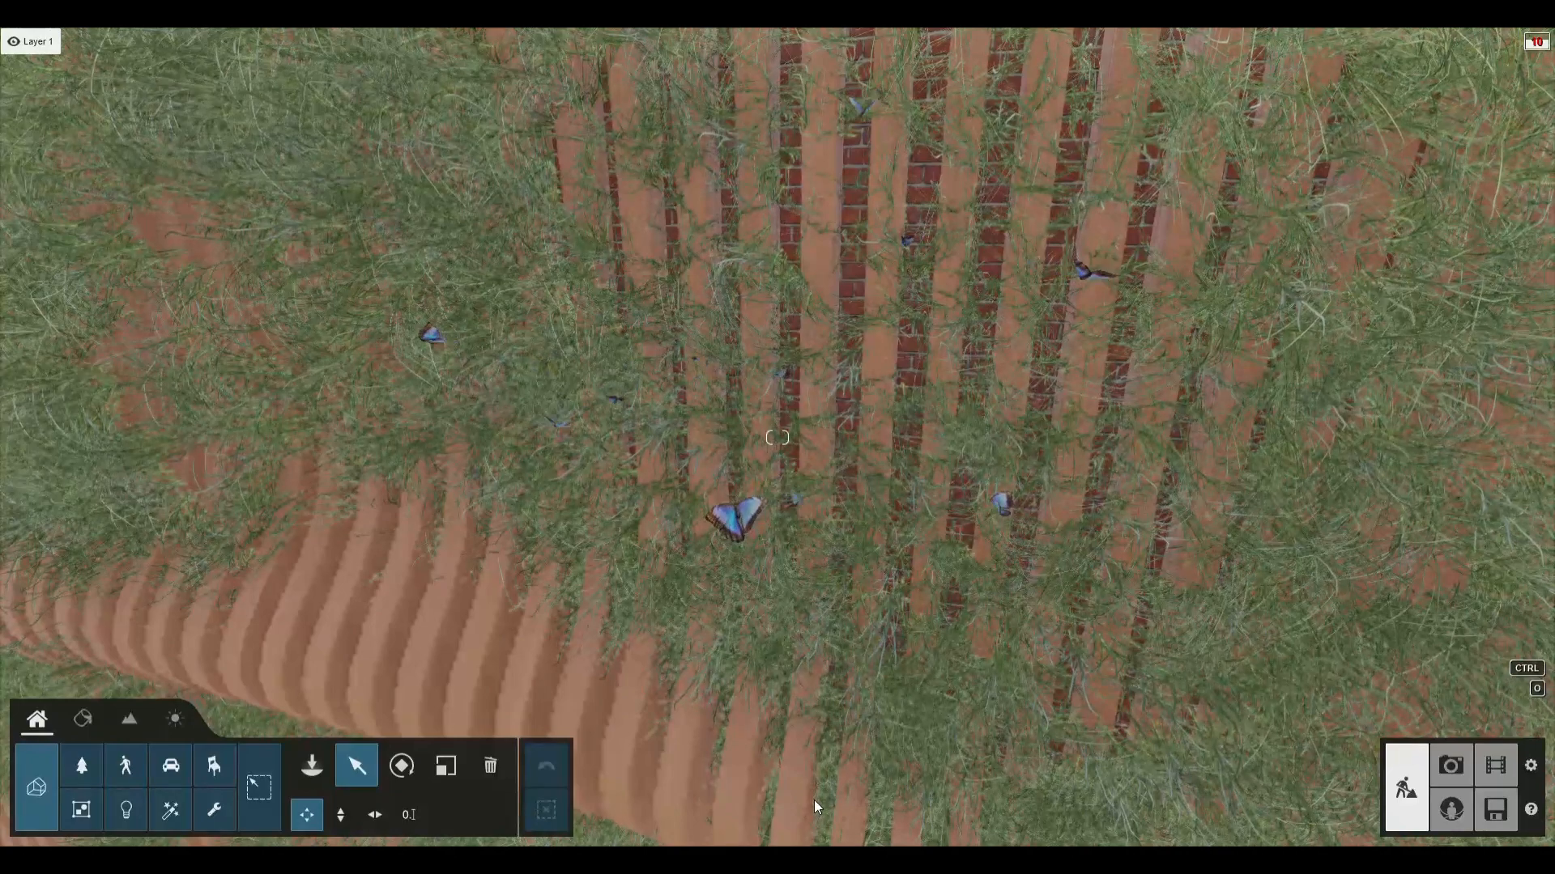
{"action": "right_click_drag", "start_coordinate": [814, 800], "coordinate": [334, 745]}
{"action": "key", "text": "s"}
{"action": "key", "text": "w"}
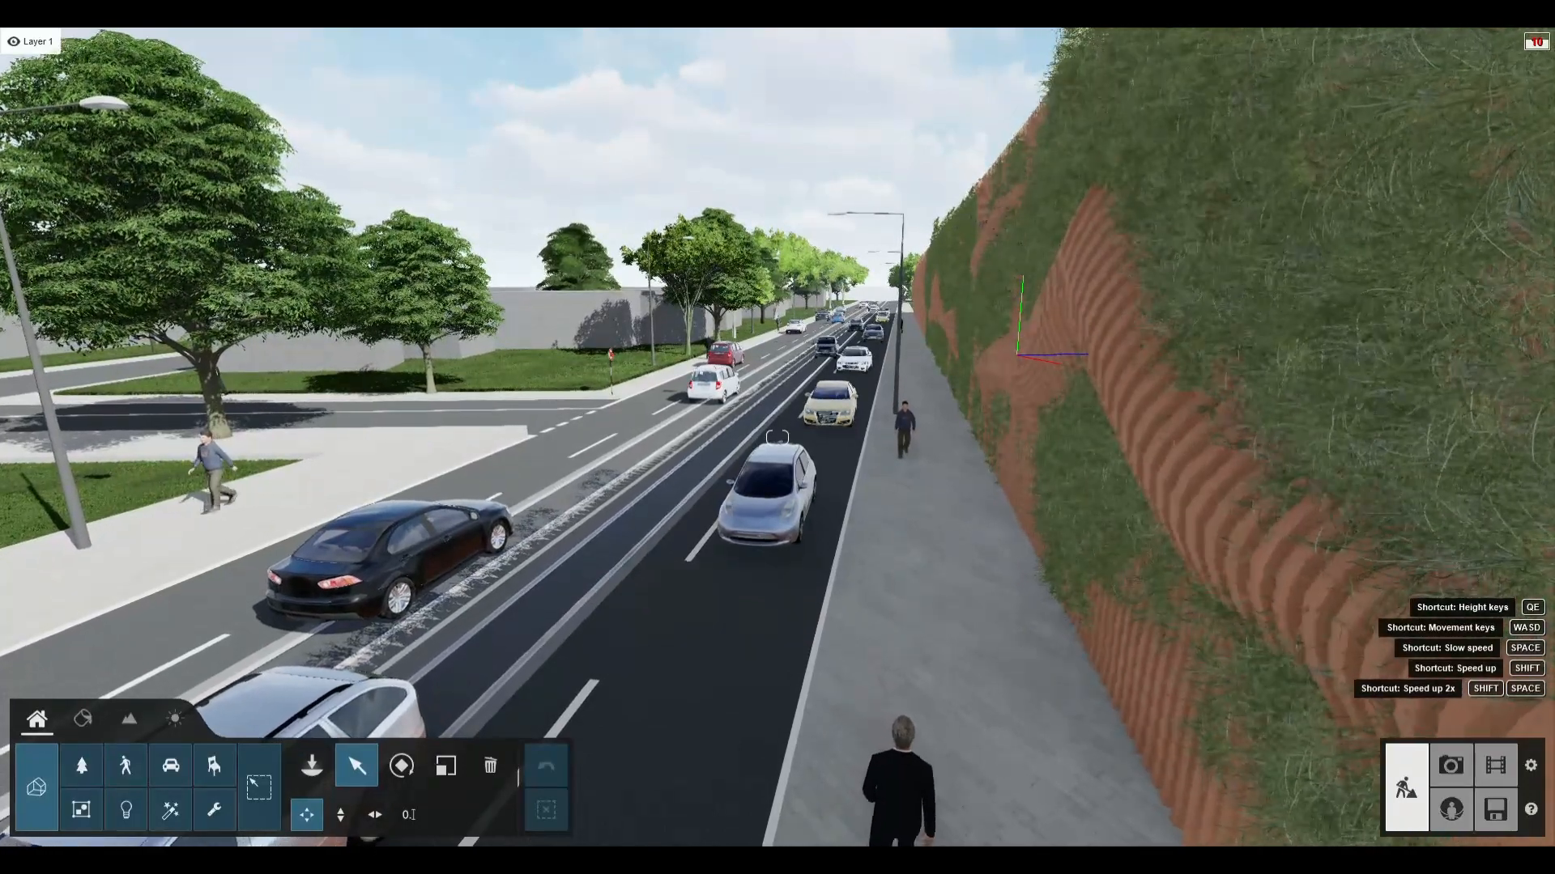